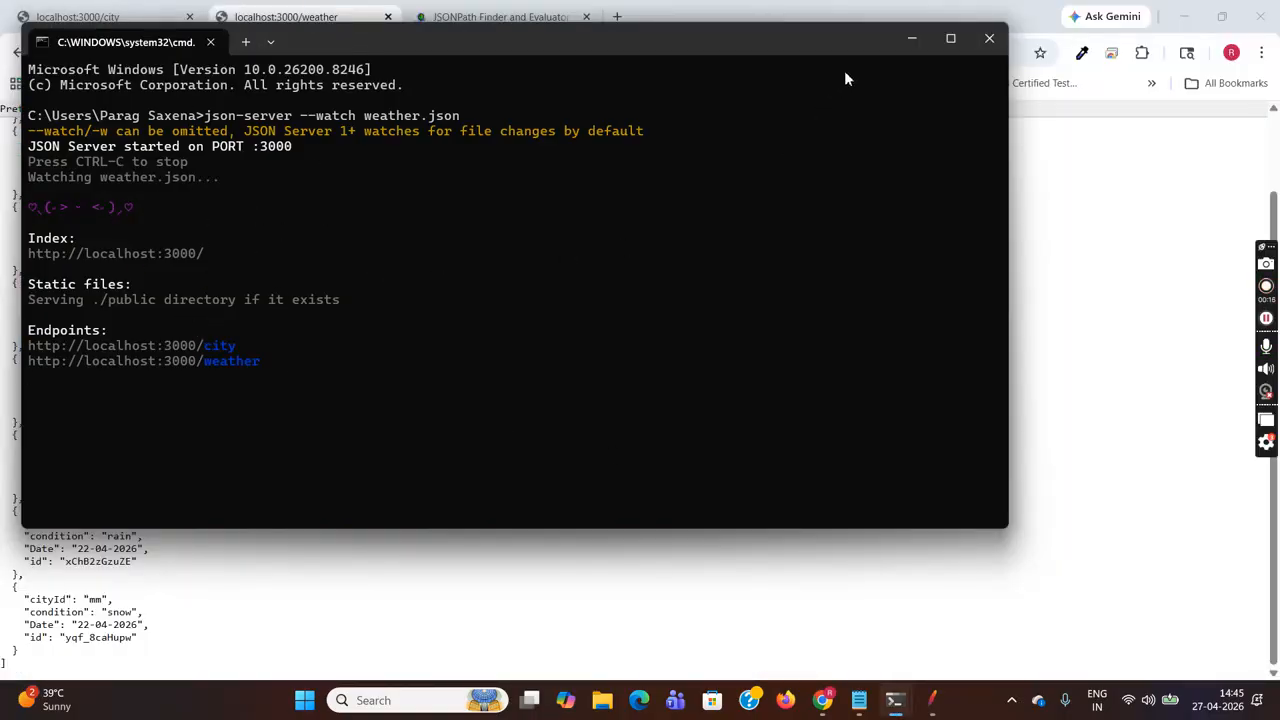
- Switch to weather.json in Notepad and examine the Moscow record at the end of the city array
left_click(911, 40)
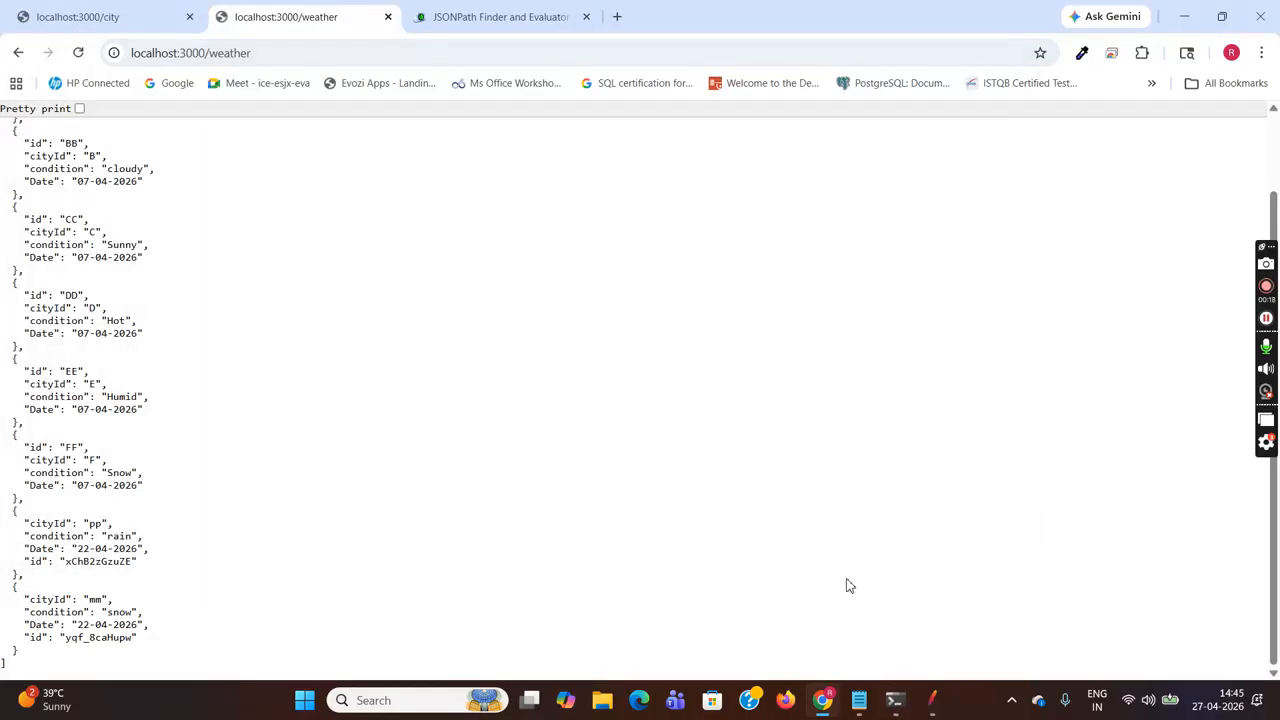
left_click(860, 702)
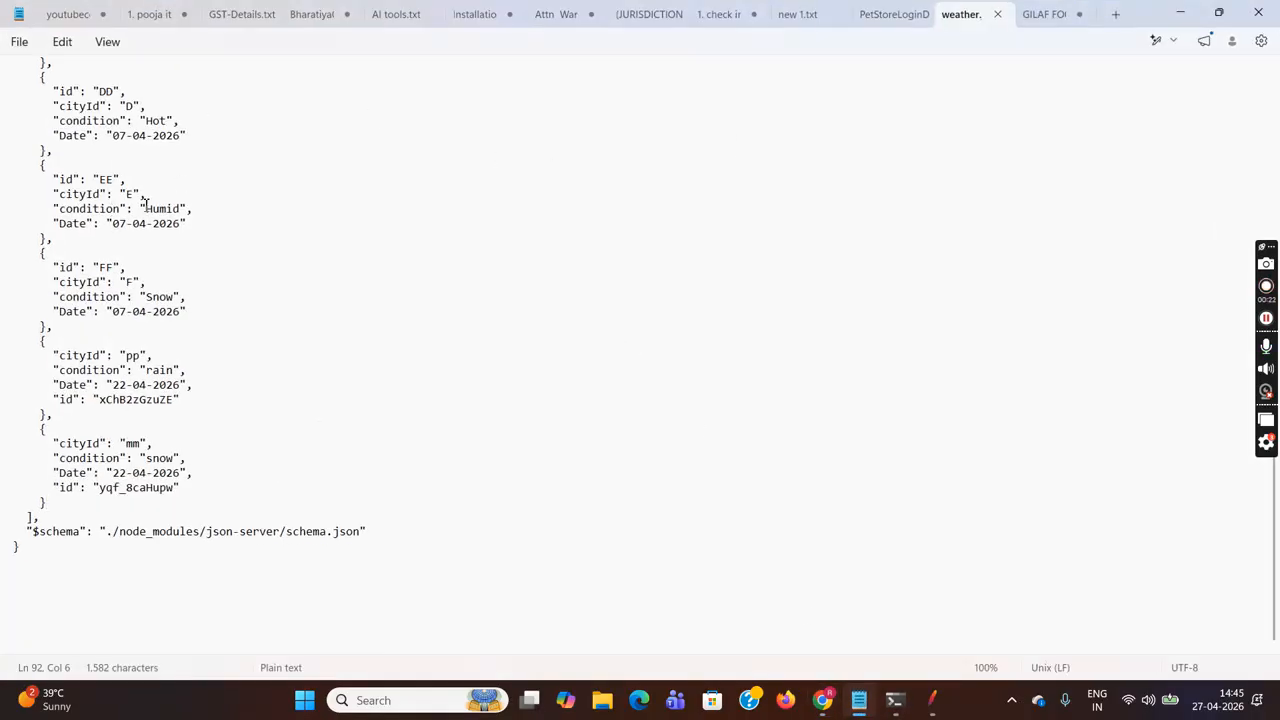
left_click(228, 212)
key("Up")
key("Up")
key("Up")
key("Up")
key("Up")
key("Up")
key("Up")
key("Up")
key("Up")
key("Up")
key("Up")
key("Up")
key("Up")
key("Up")
key("Up")
key("Up")
key("Up")
key("Up")
key("Up")
key("Up")
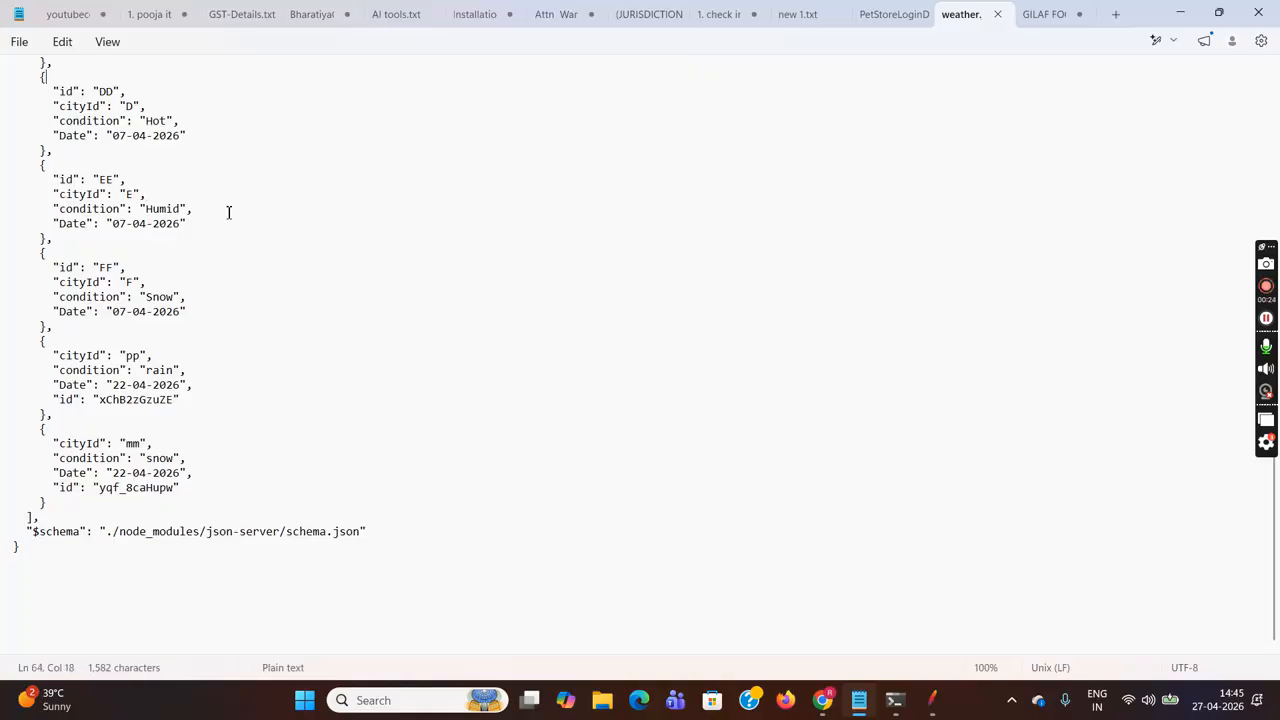
key("Up")
key("Up")
key("Up")
key("Up")
key("Up")
key("Up")
key("Up")
key("Up")
key("Up")
key("Up")
key("Up")
key("Up")
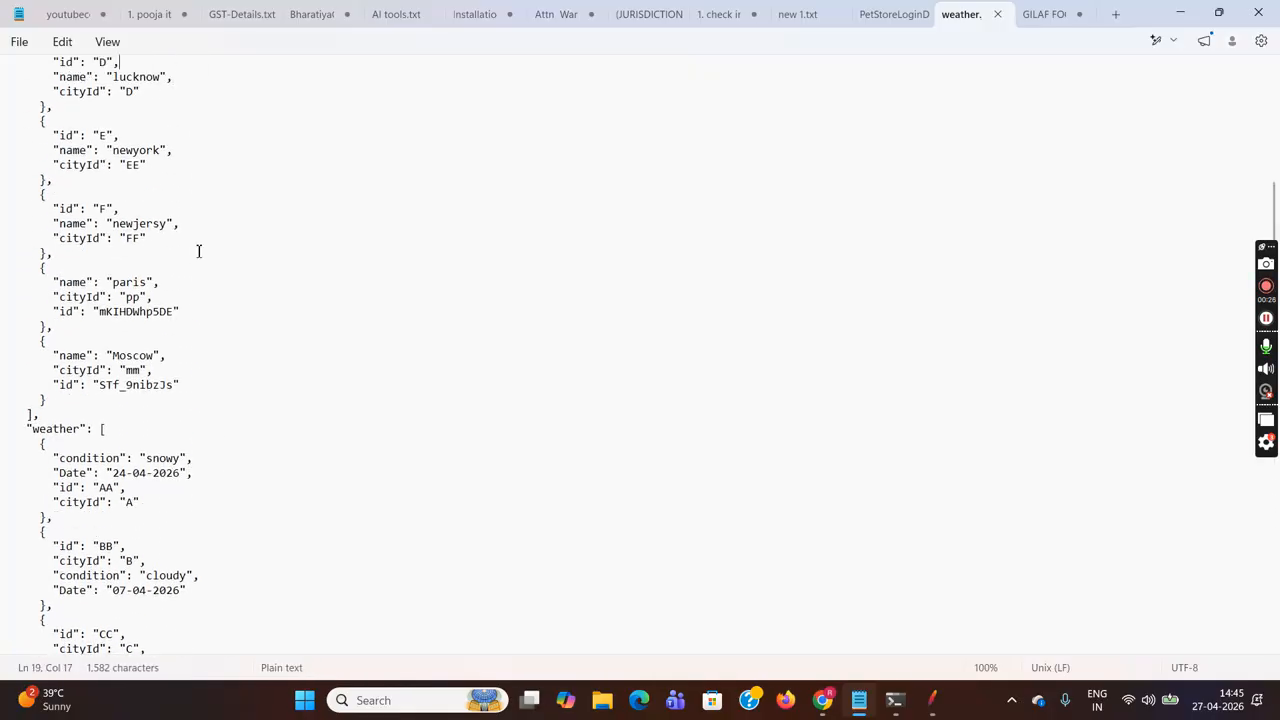
left_click_drag(46, 328, 66, 400)
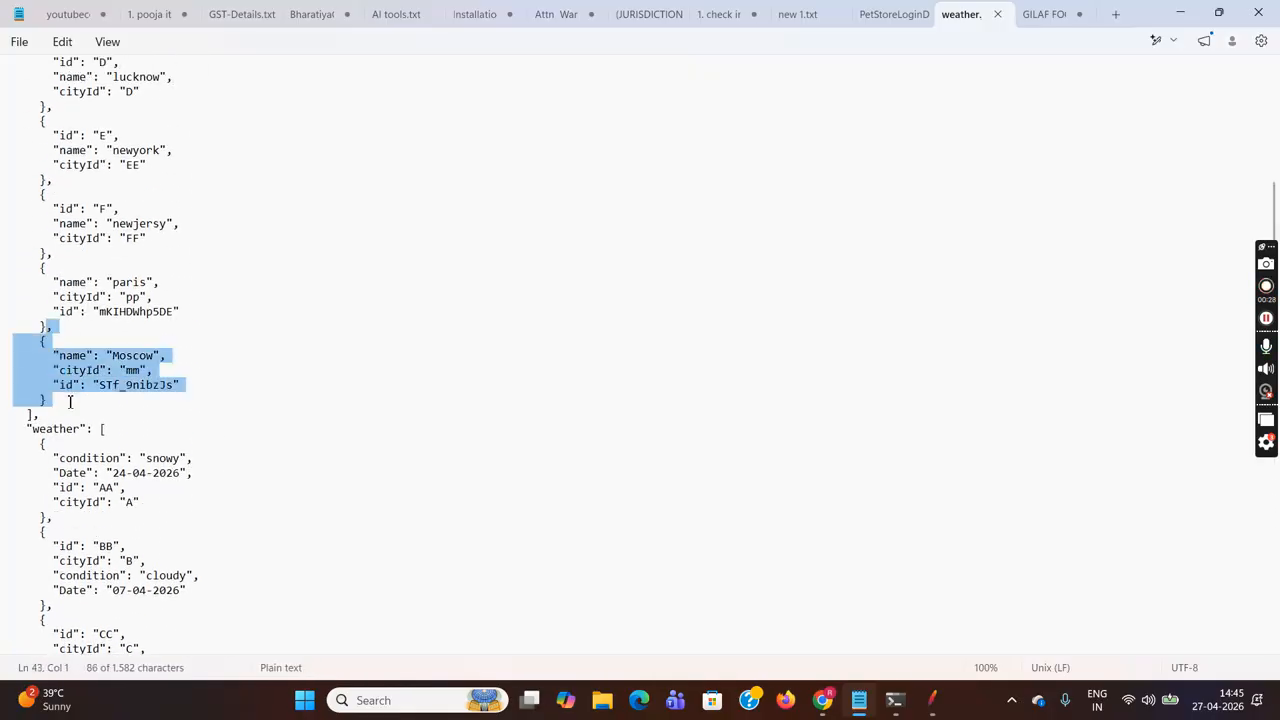
left_click(70, 403)
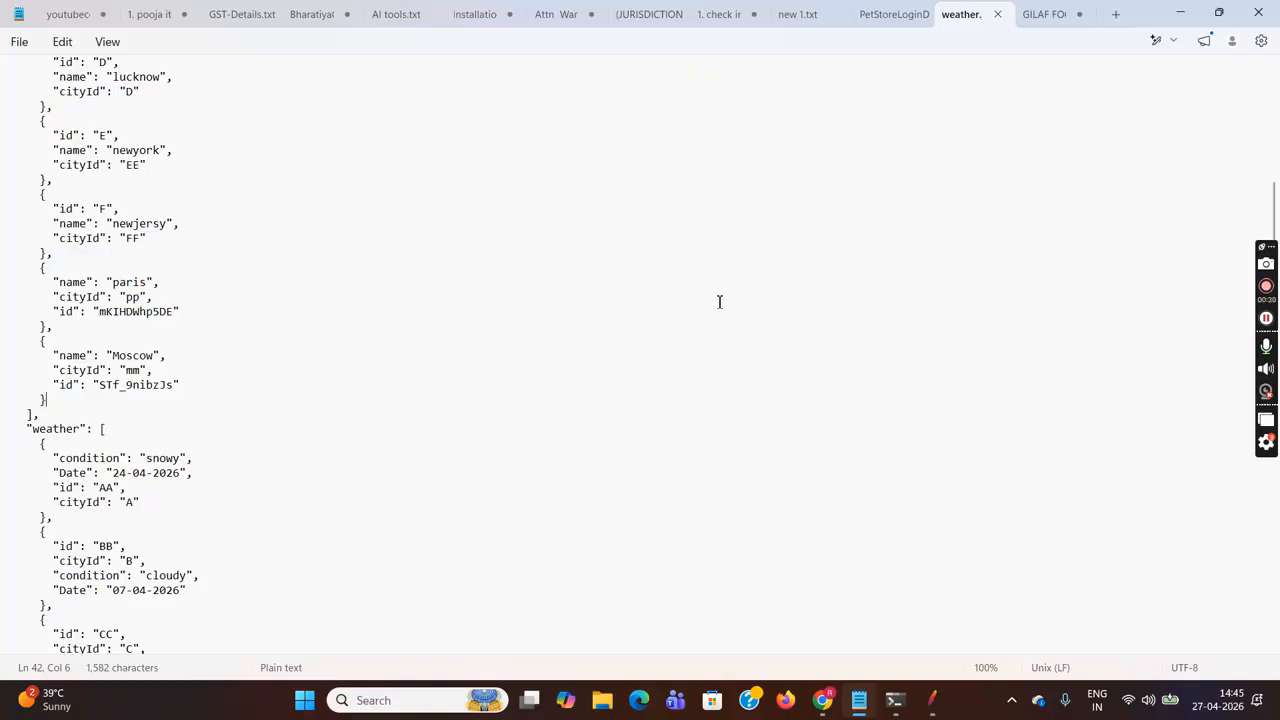
- Examine the last record of the weather array, the one with cityId mm
left_click_drag(1275, 210, 1273, 507)
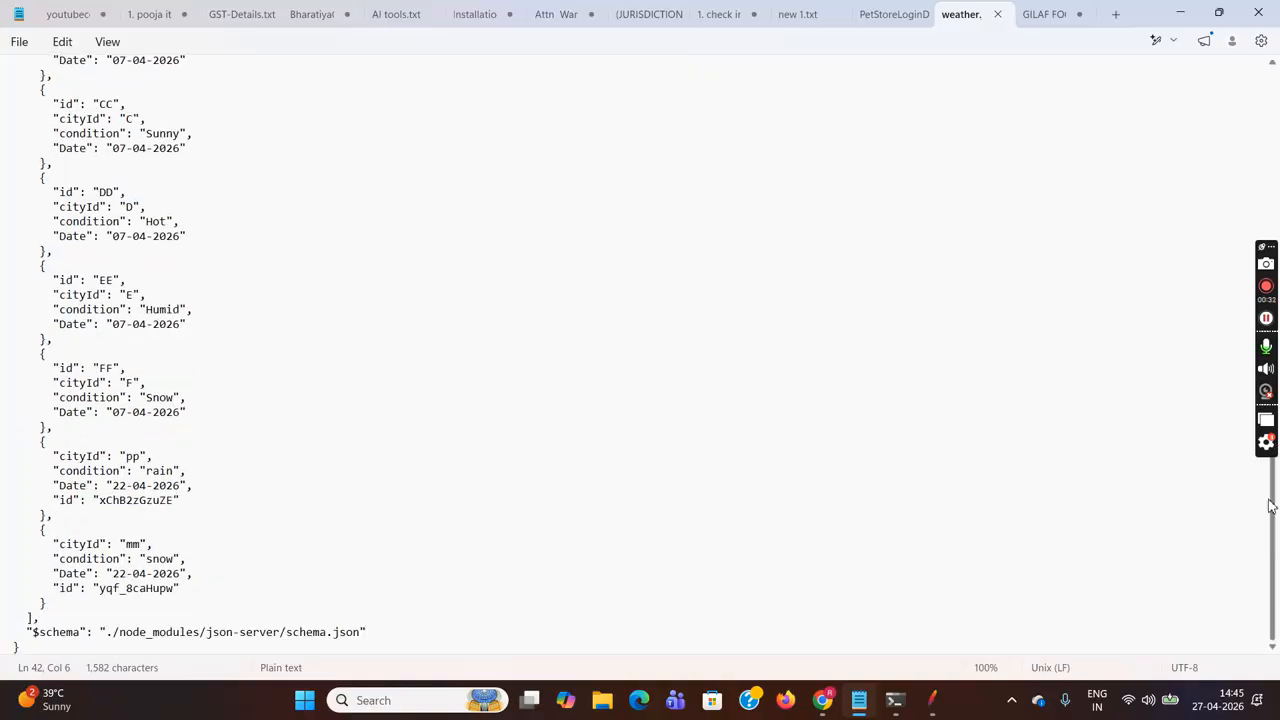
left_click_drag(47, 528, 81, 606)
left_click(81, 606)
left_click(141, 565)
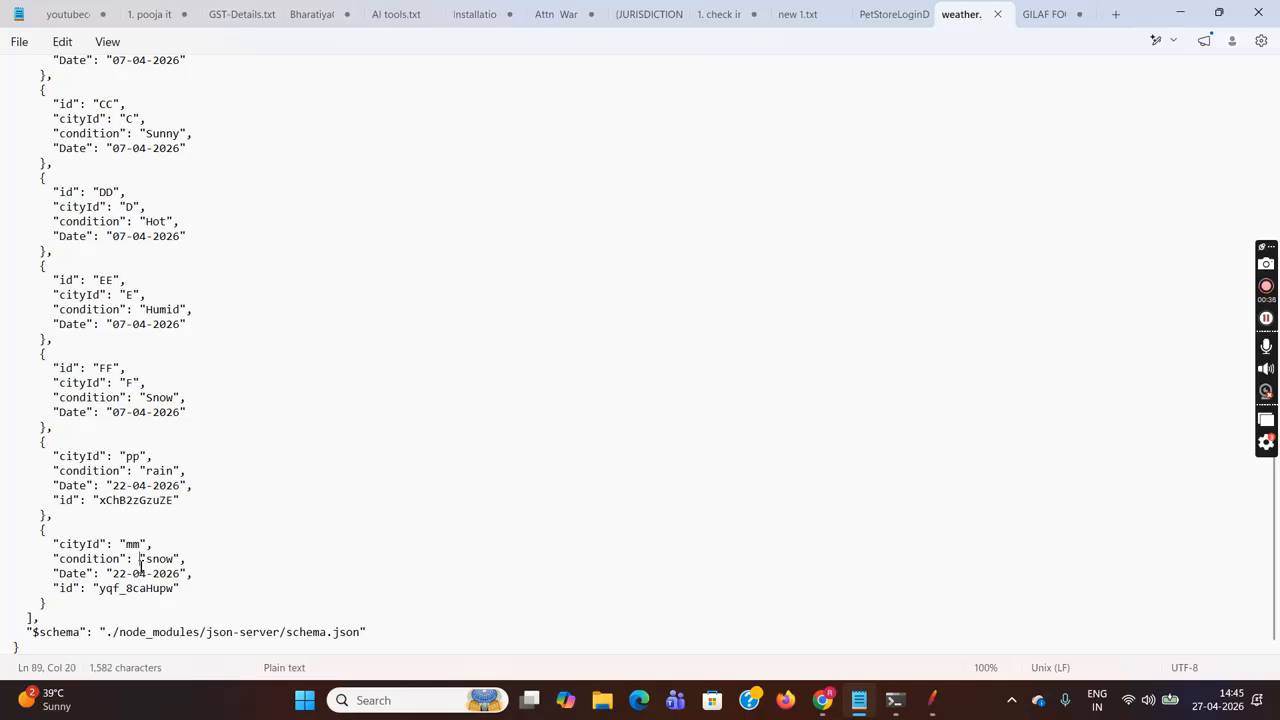
- Return to the city array and examine the id, name and cityId fields of the Moscow record
key("Up")
key("Up")
key("Up")
key("Up")
key("Up")
key("Up")
key("Up")
key("Up")
key("Up")
key("Up")
key("Up")
key("Up")
key("Up")
key("Up")
key("Up")
key("Up")
key("Up")
key("Up")
key("Up")
key("Up")
key("Up")
key("Up")
key("Up")
key("Up")
key("Up")
key("Up")
key("Up")
key("Up")
key("Up")
key("Up")
key("Up")
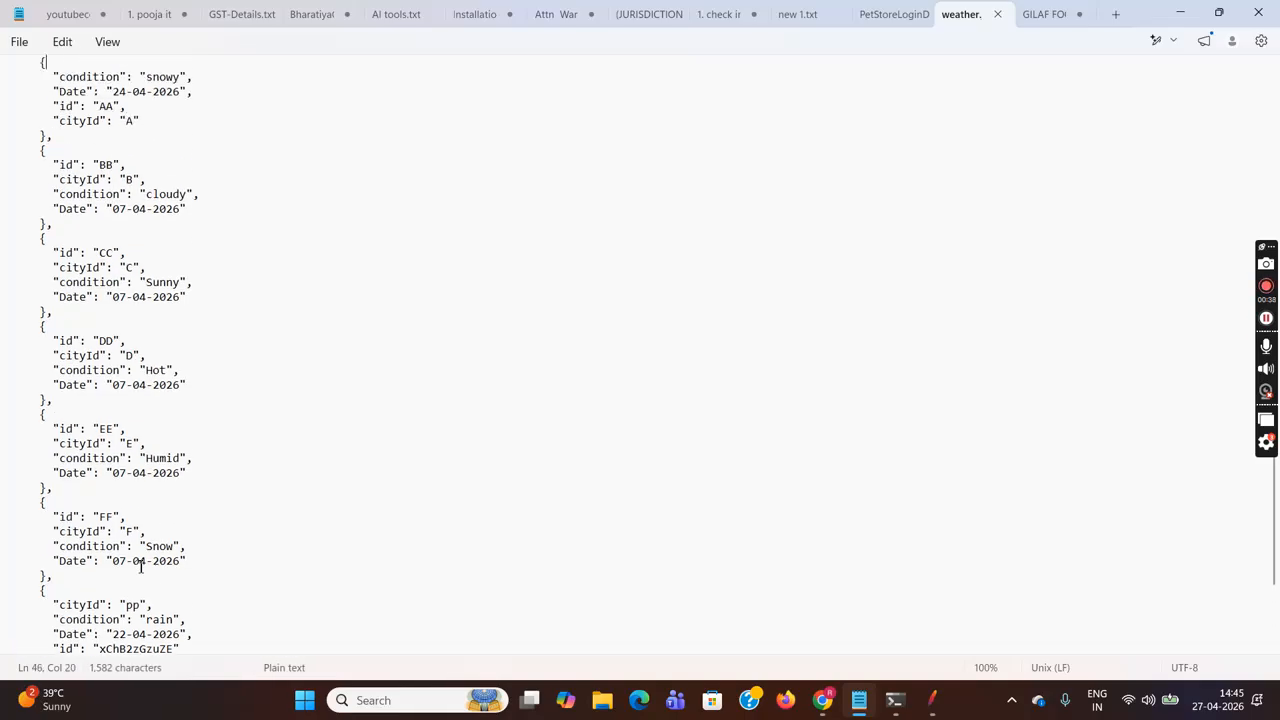
key("Up")
key("Up")
key("Up")
key("Up")
key("Up")
key("Up")
key("Up")
key("Up")
key("Up")
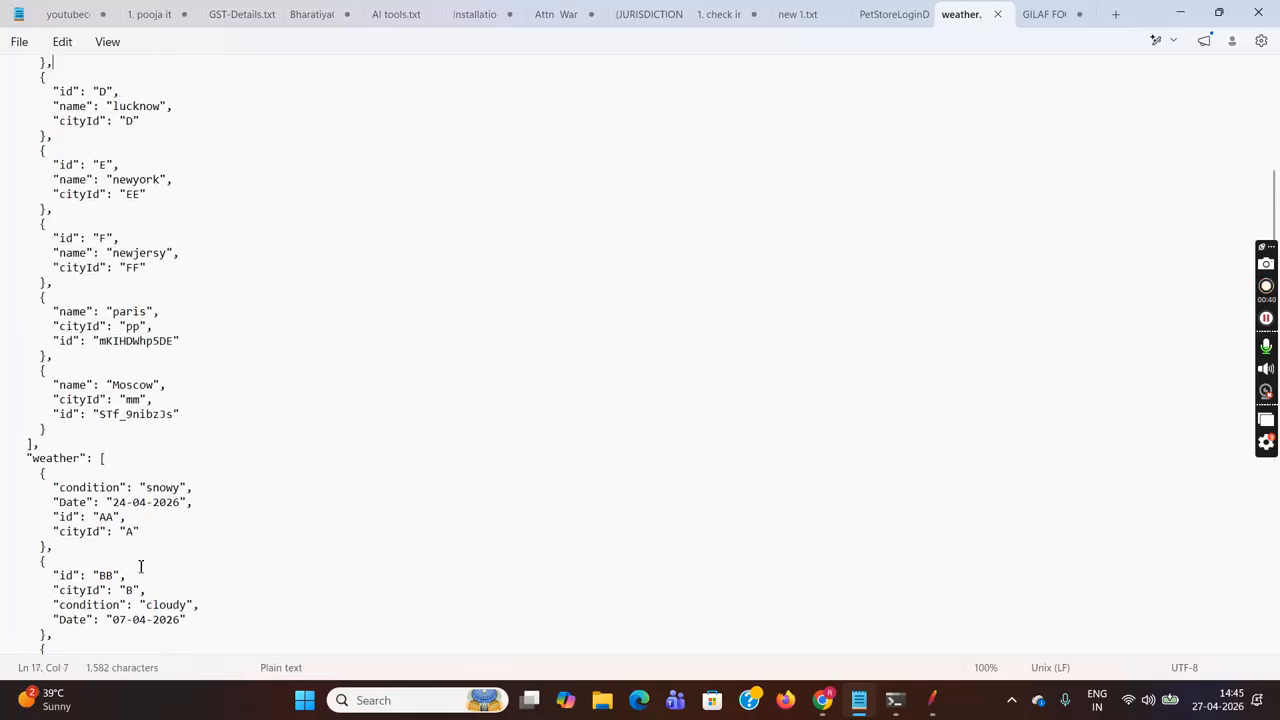
left_click(55, 414)
left_click_drag(55, 414, 184, 414)
left_click(194, 420)
double_click(67, 386)
left_click_drag(101, 385, 168, 400)
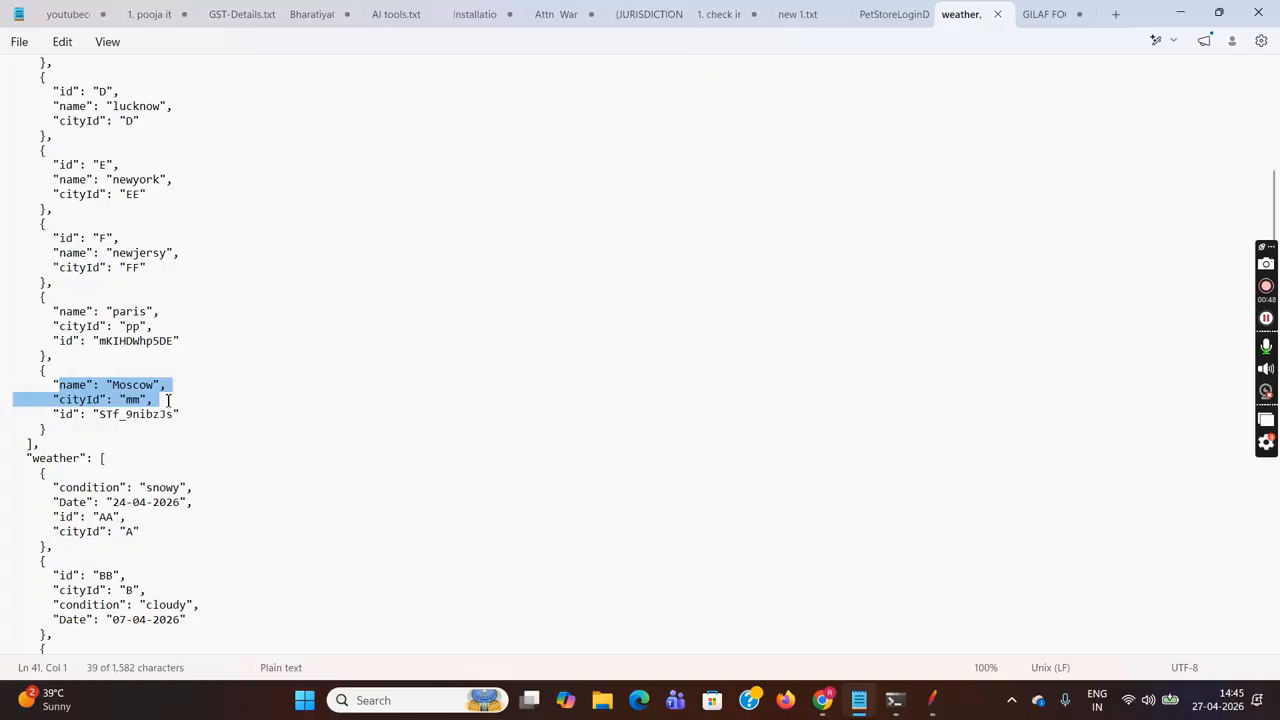
left_click(168, 400)
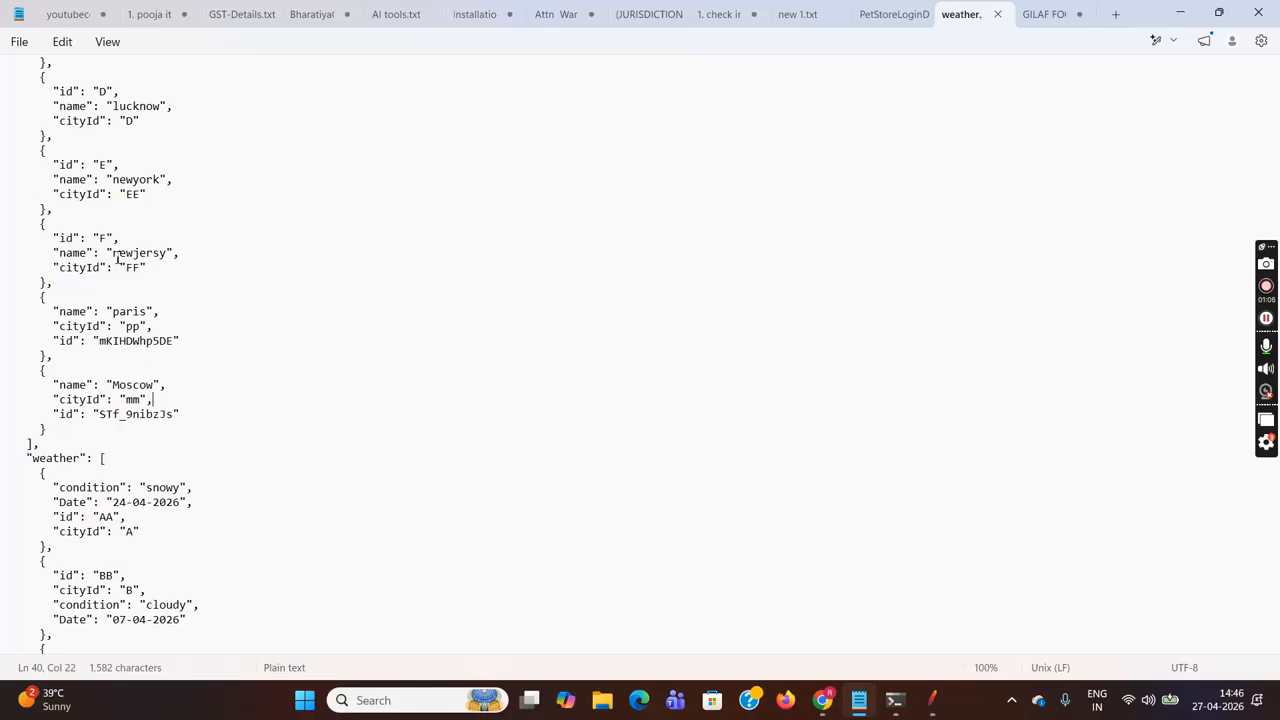
- Examine the name value of the paris record in the city array
double_click(120, 317)
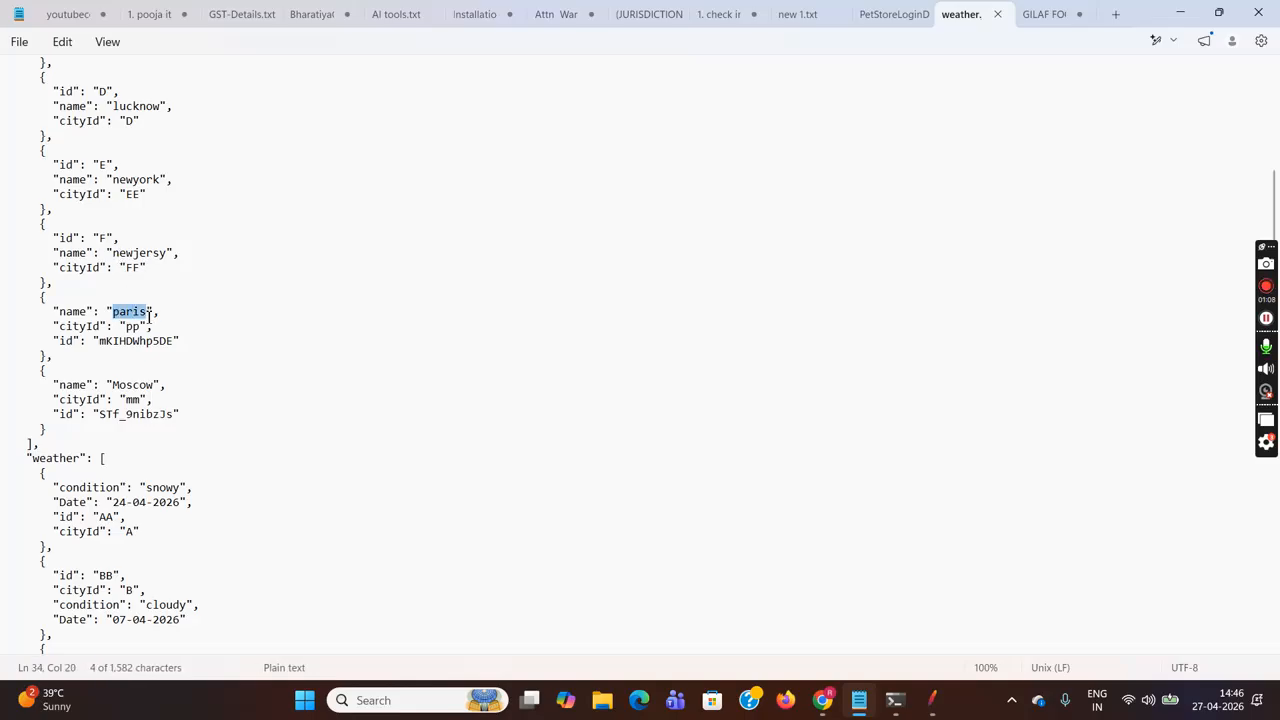
left_click(153, 317)
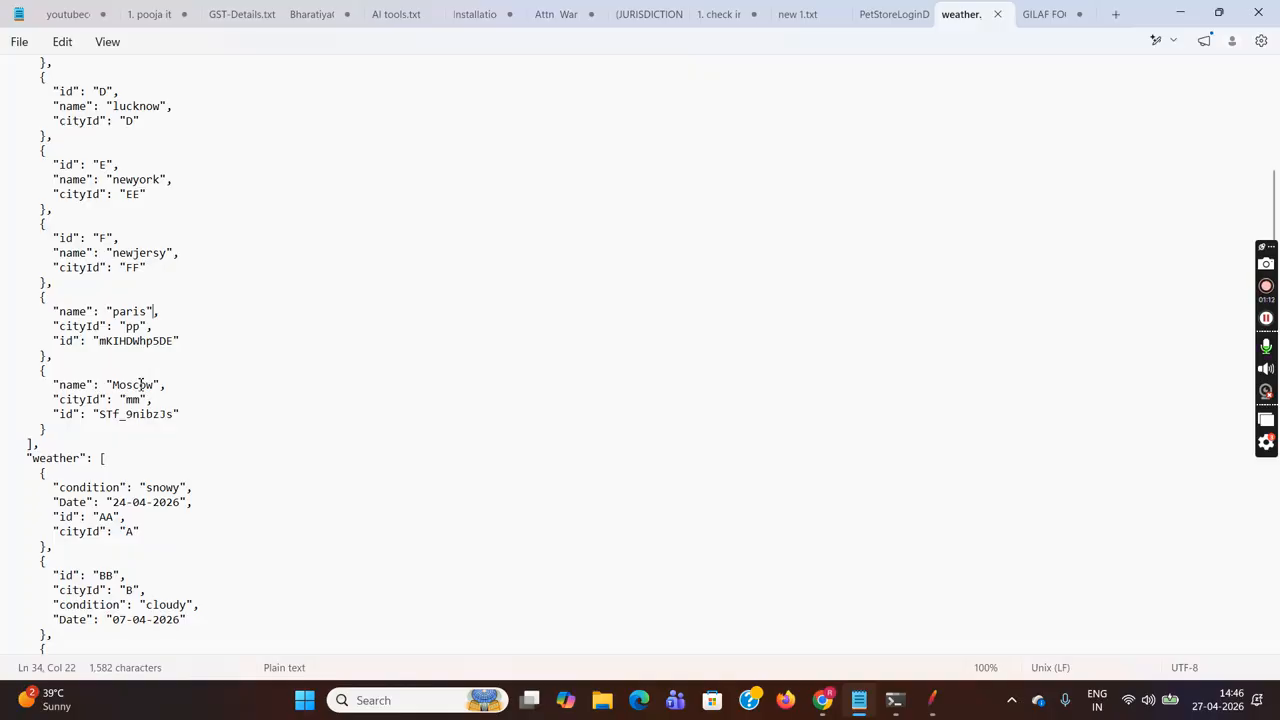
left_click_drag(112, 311, 158, 312)
left_click(150, 313)
left_click(150, 312)
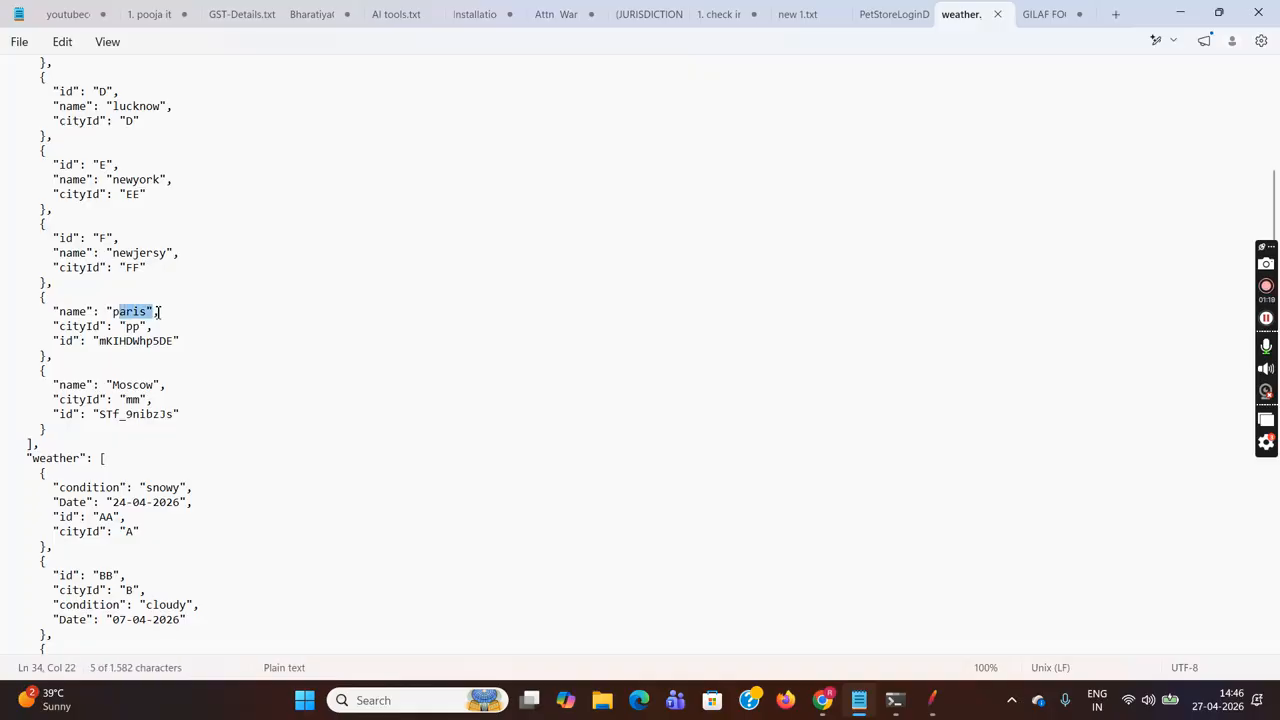
left_click(59, 432)
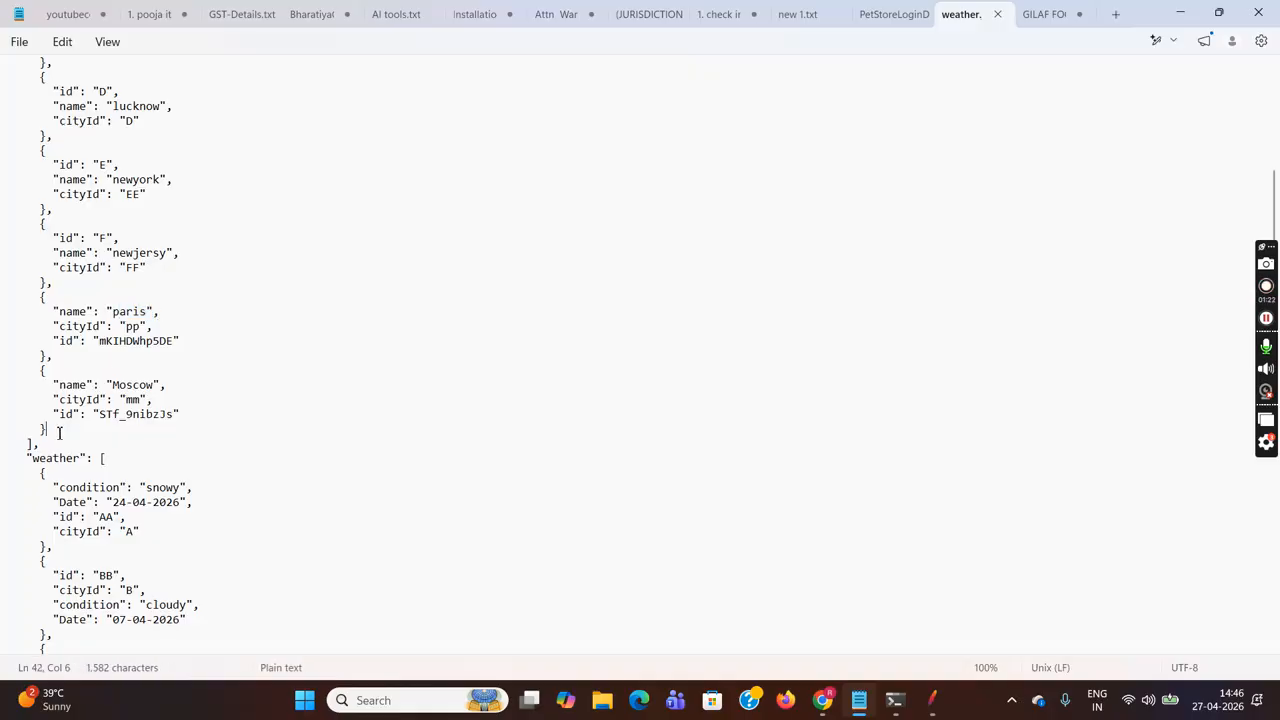
- Switch to JMeter and collapse the three HTTP requests under the Thread Group in the test plan tree
mouse_move(922, 707)
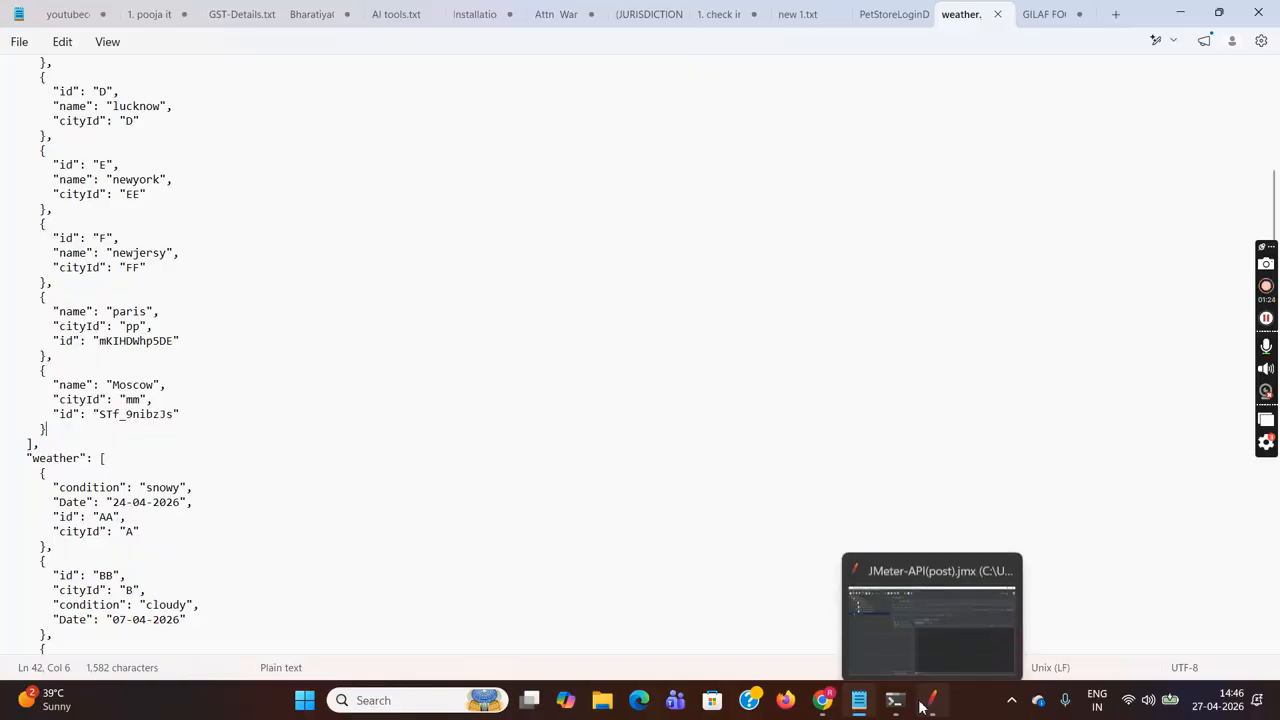
left_click(890, 606)
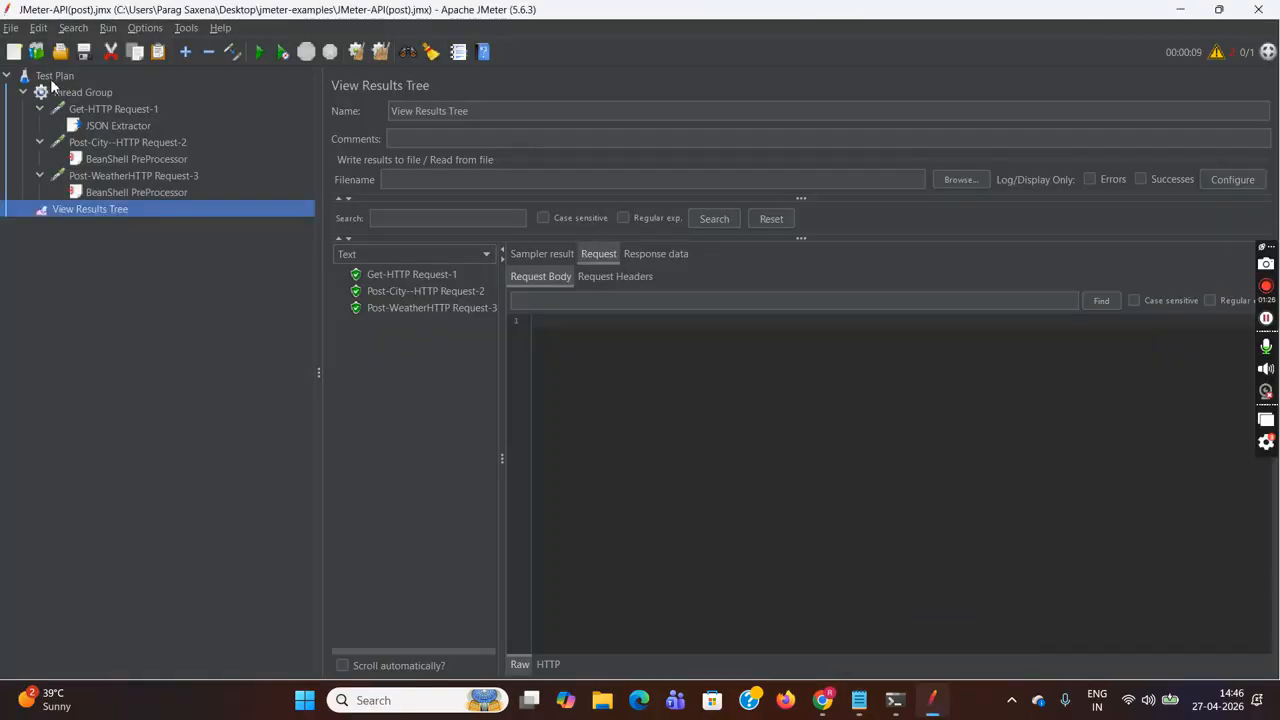
left_click(40, 109)
left_click(40, 126)
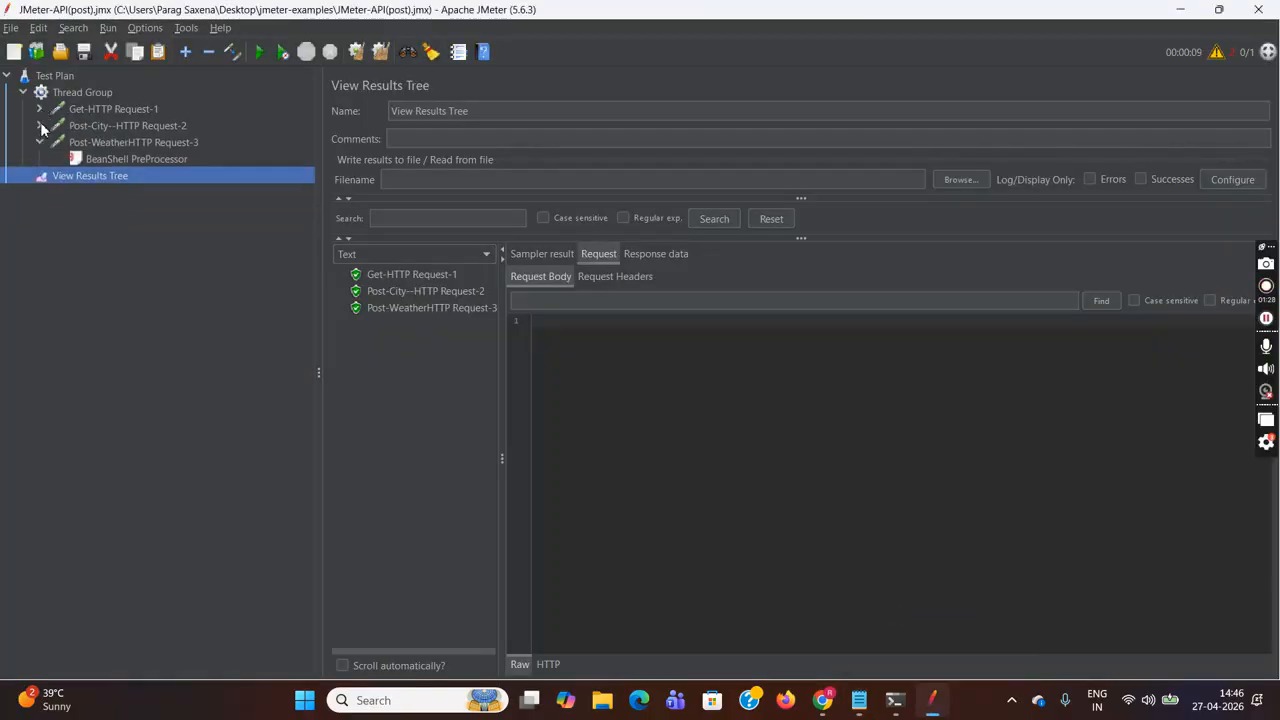
left_click(40, 142)
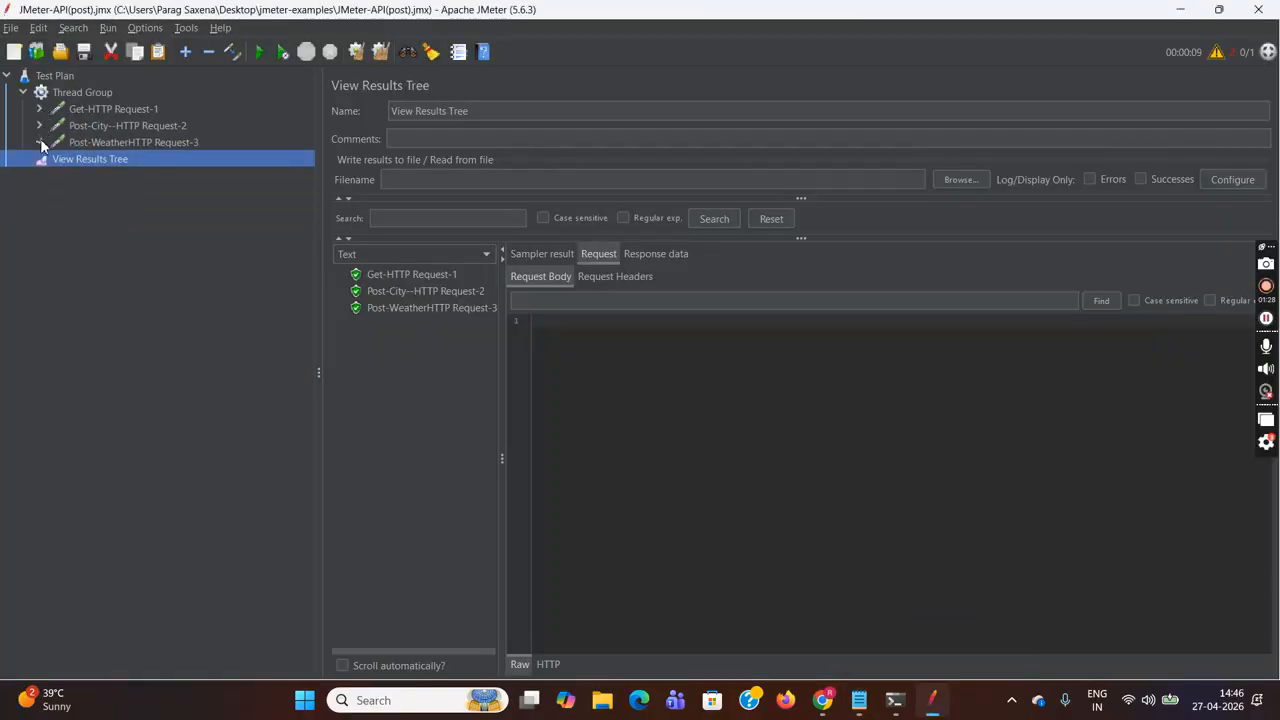
- Review the Test Plan and Thread Group settings and the protocol, server and port of Get-HTTP Request-1
left_click(58, 78)
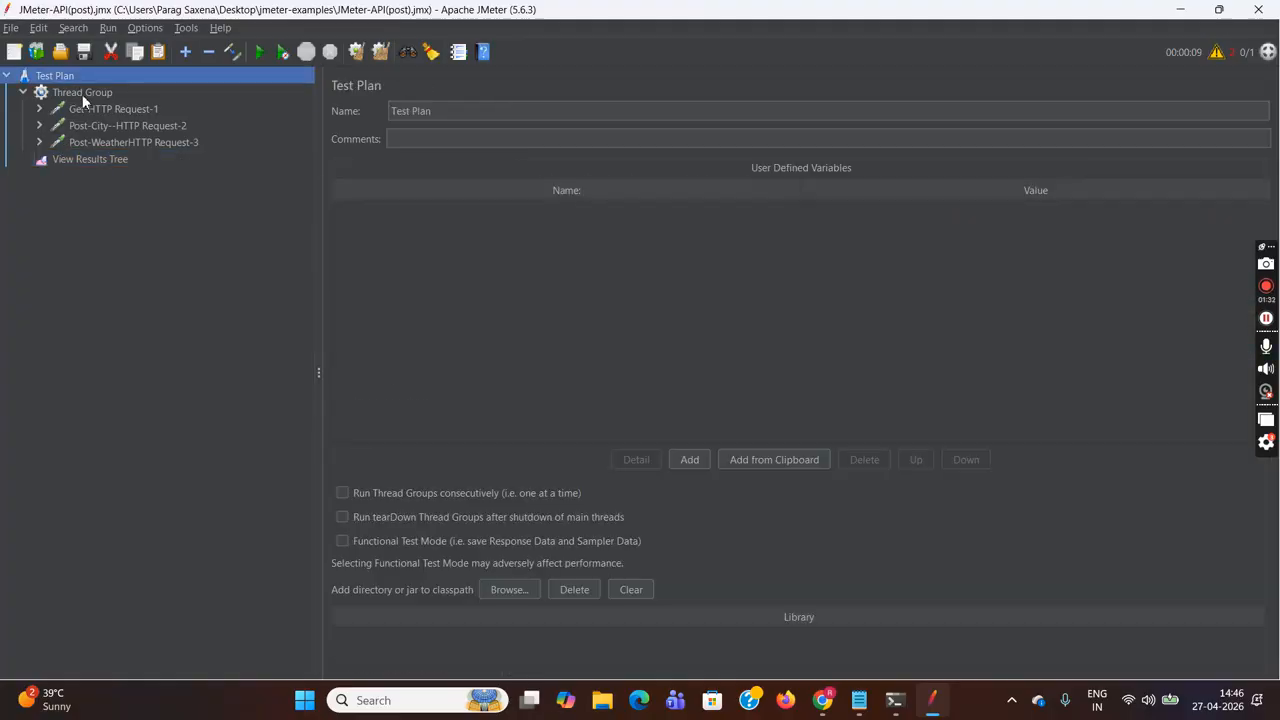
left_click(82, 93)
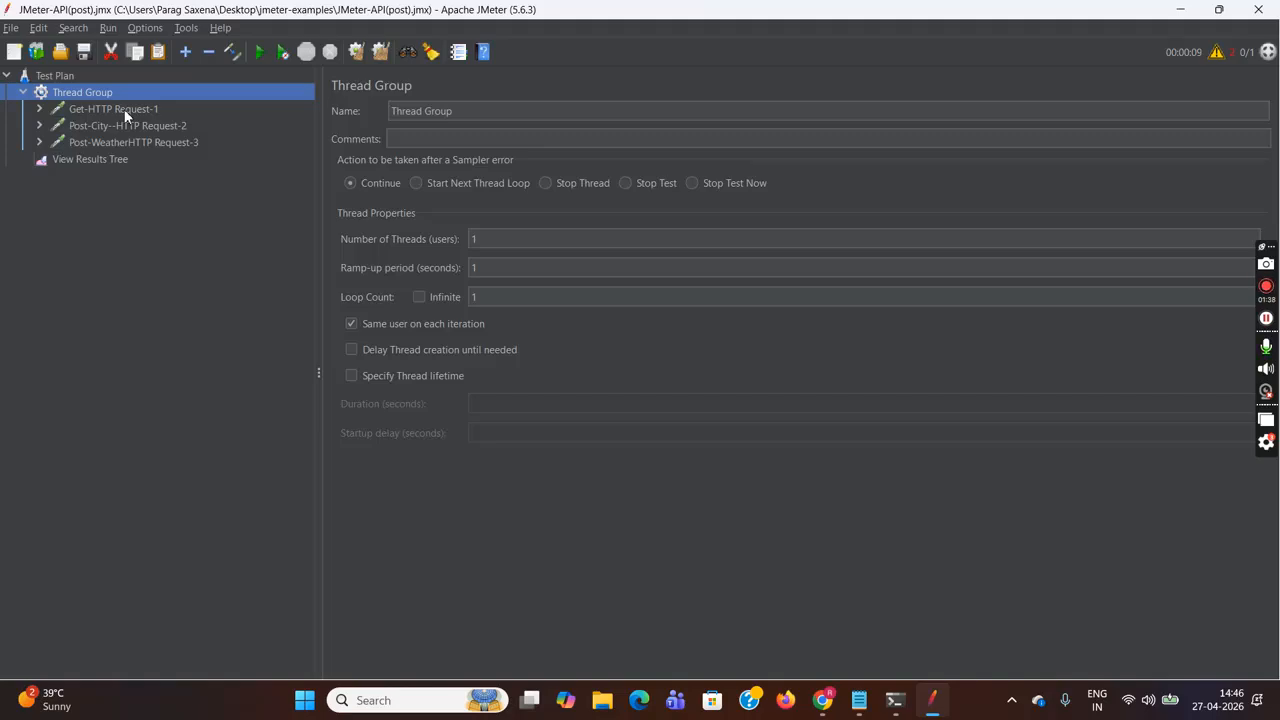
left_click(124, 109)
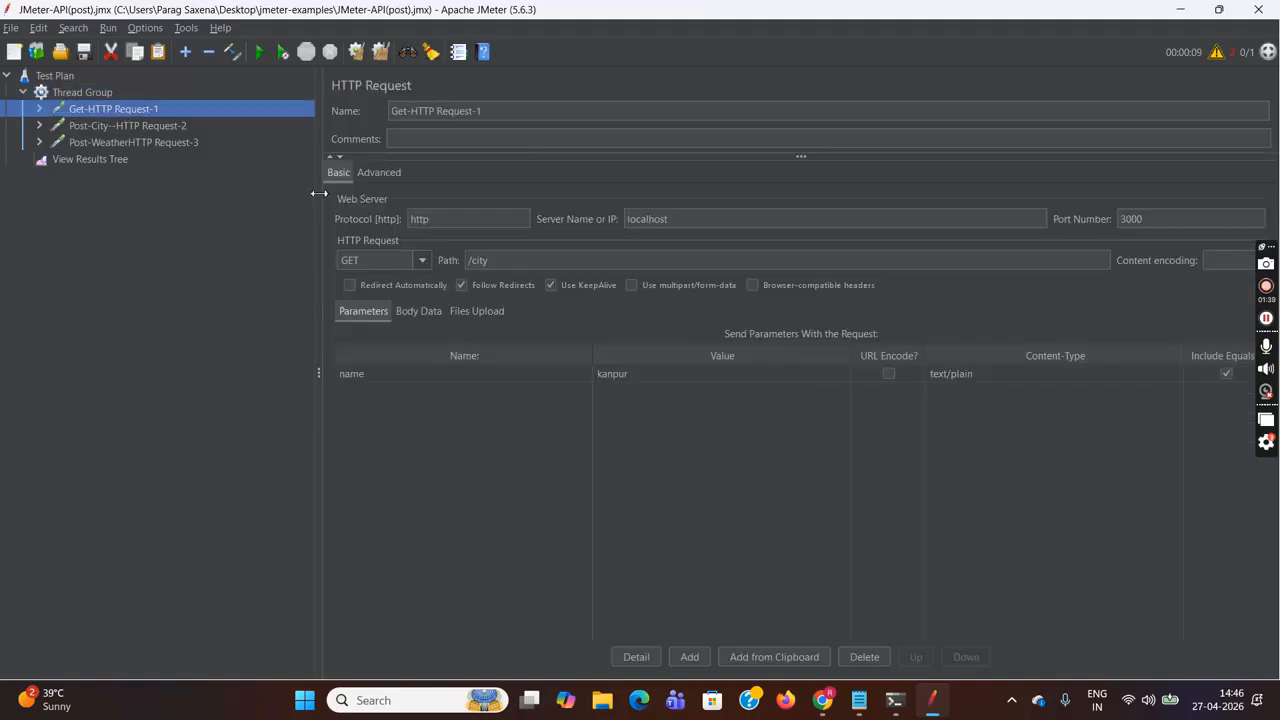
left_click(451, 222)
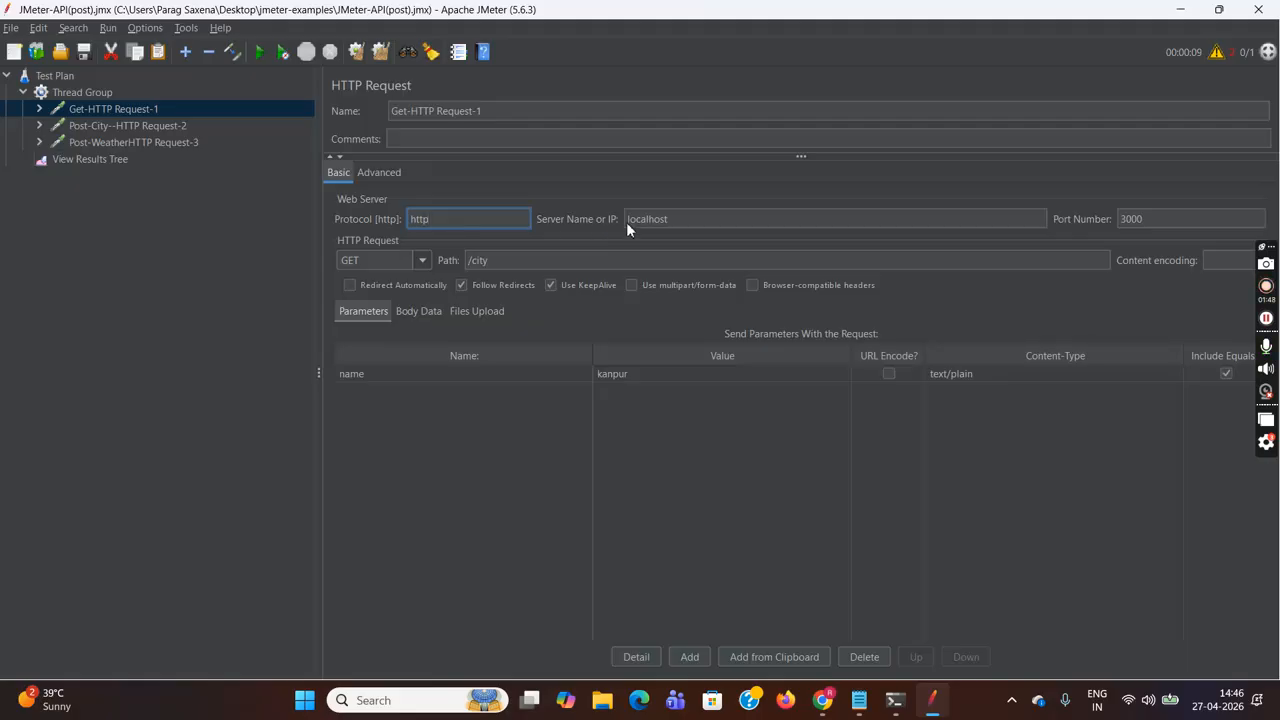
left_click(688, 221)
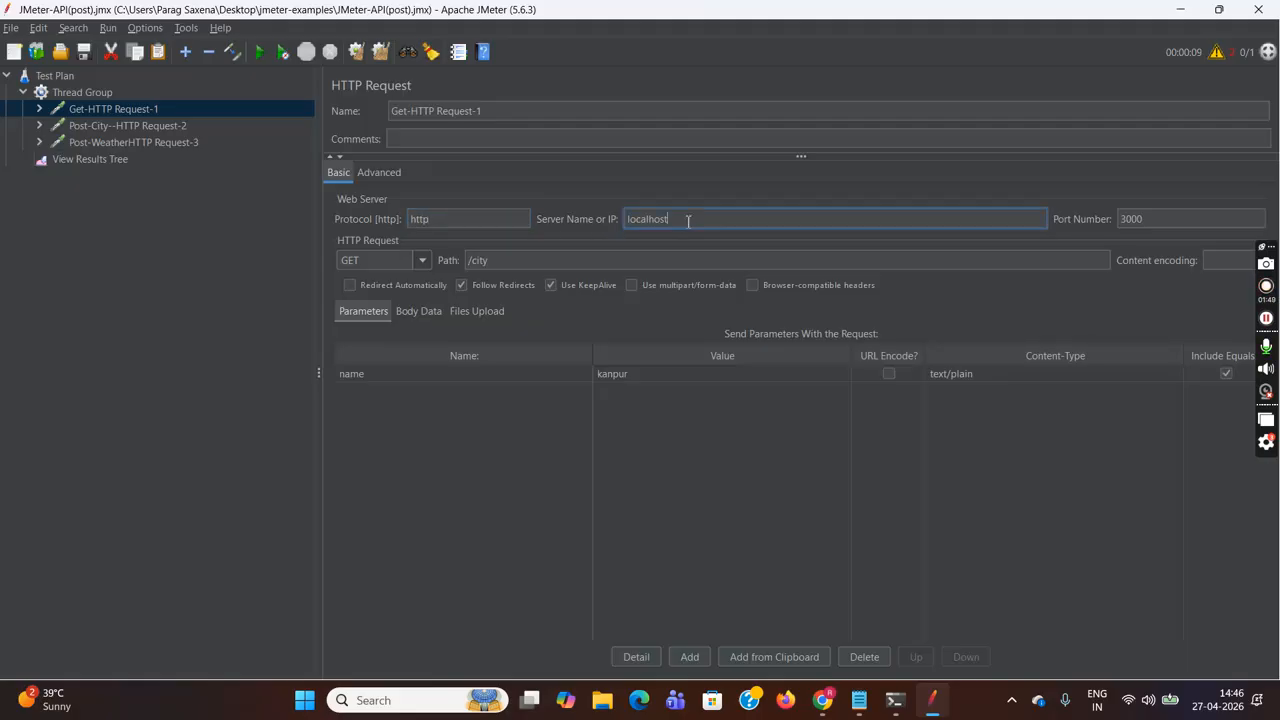
left_click(1164, 217)
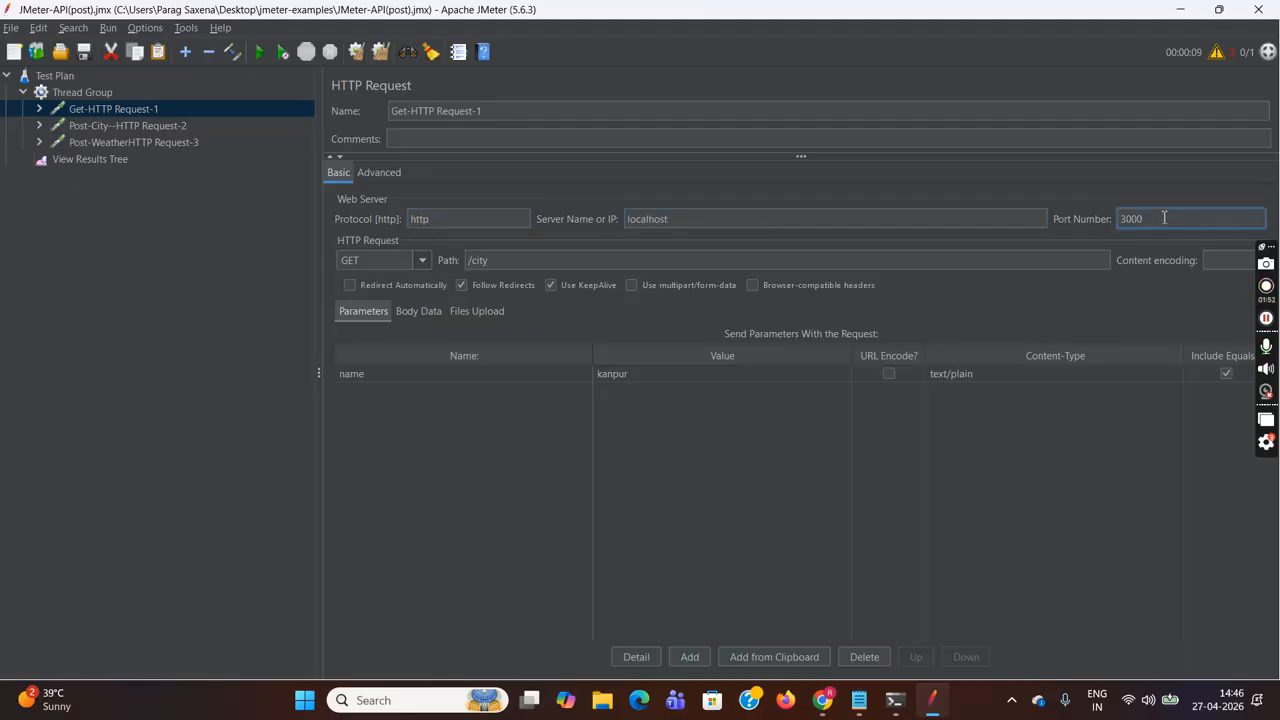
- Inspect the name and value of the parameter sent with Get-HTTP Request-1
left_click(360, 314)
left_click(398, 375)
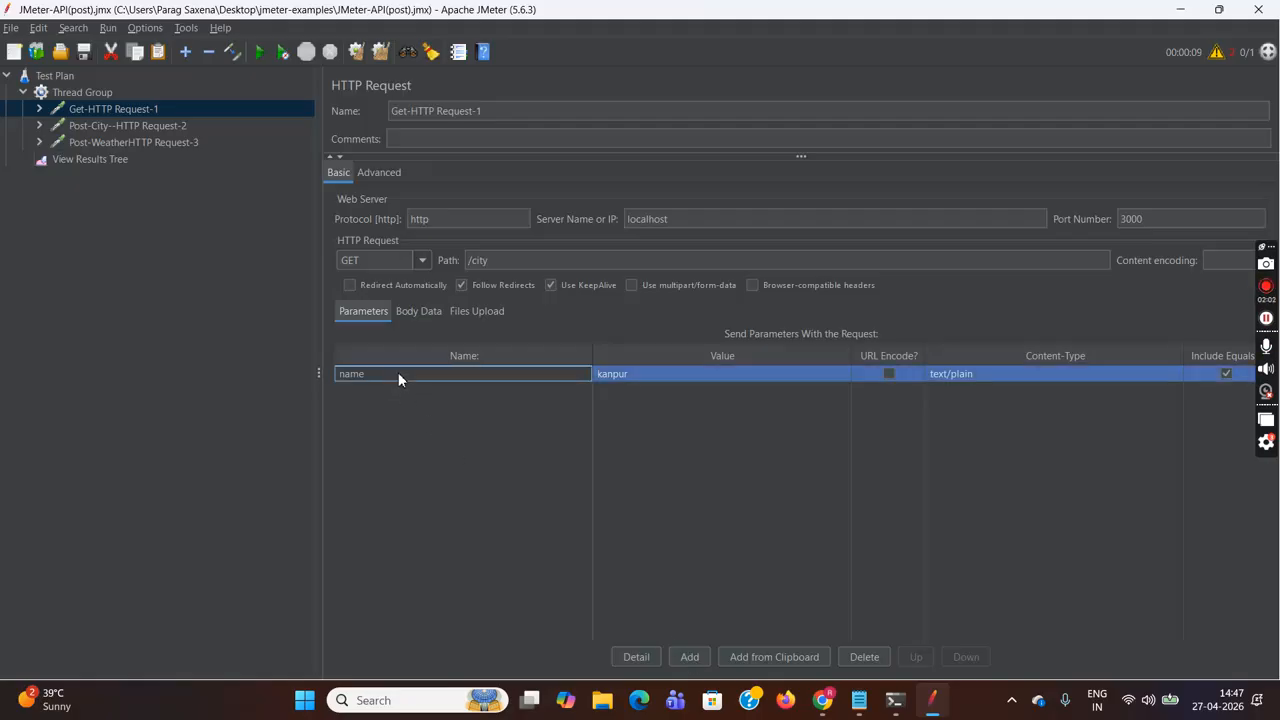
left_click(652, 375)
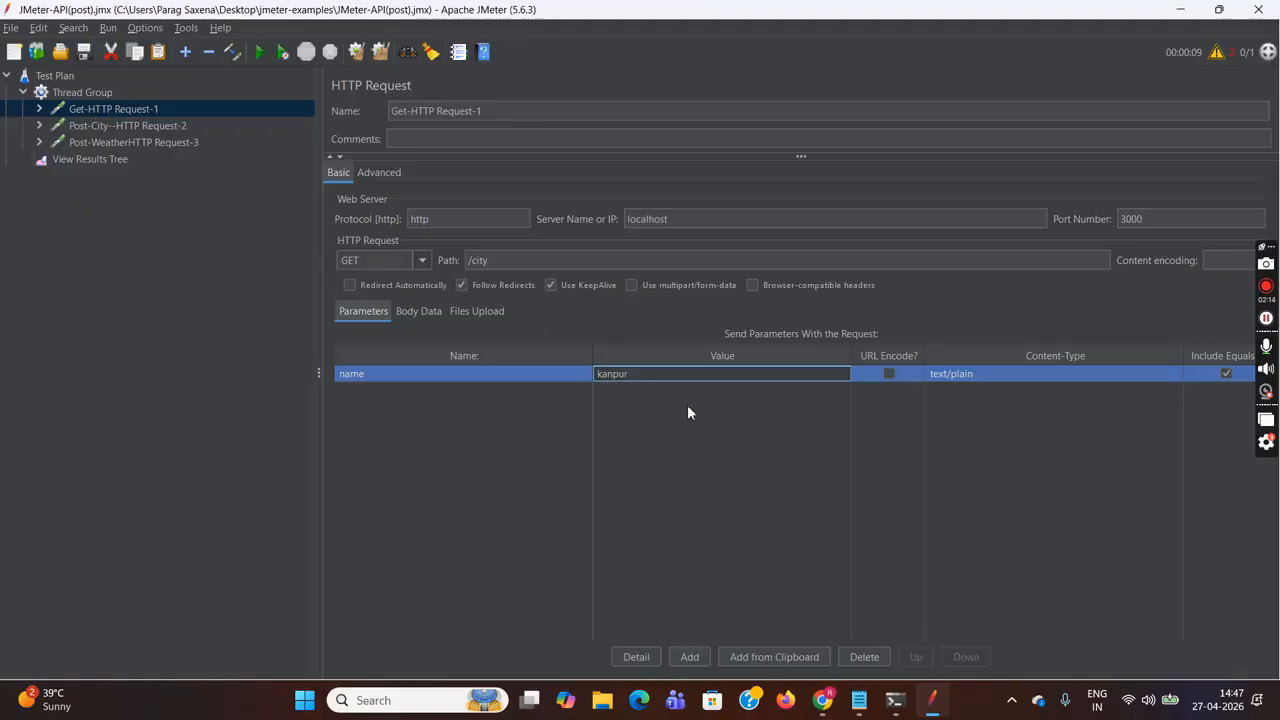
- Revisit the Thread Group and Test Plan settings, and check the parameter value of Get-HTTP Request-1 again
left_click(88, 92)
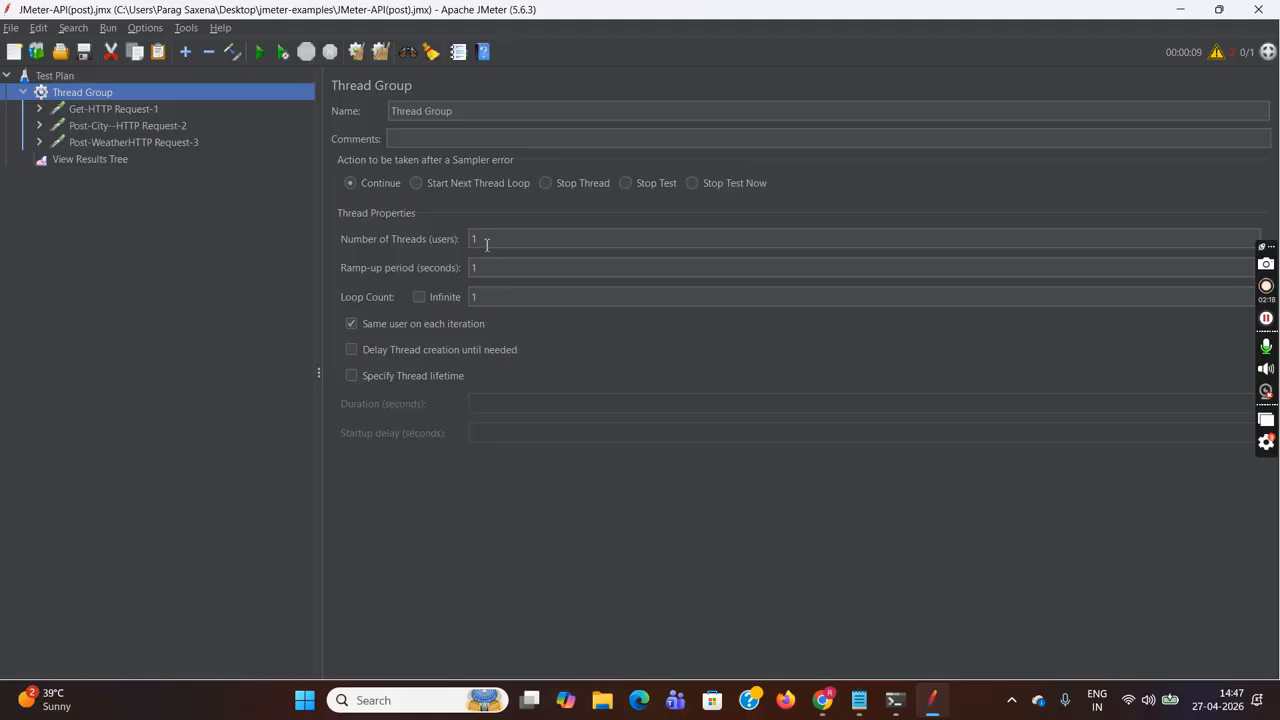
left_click(54, 76)
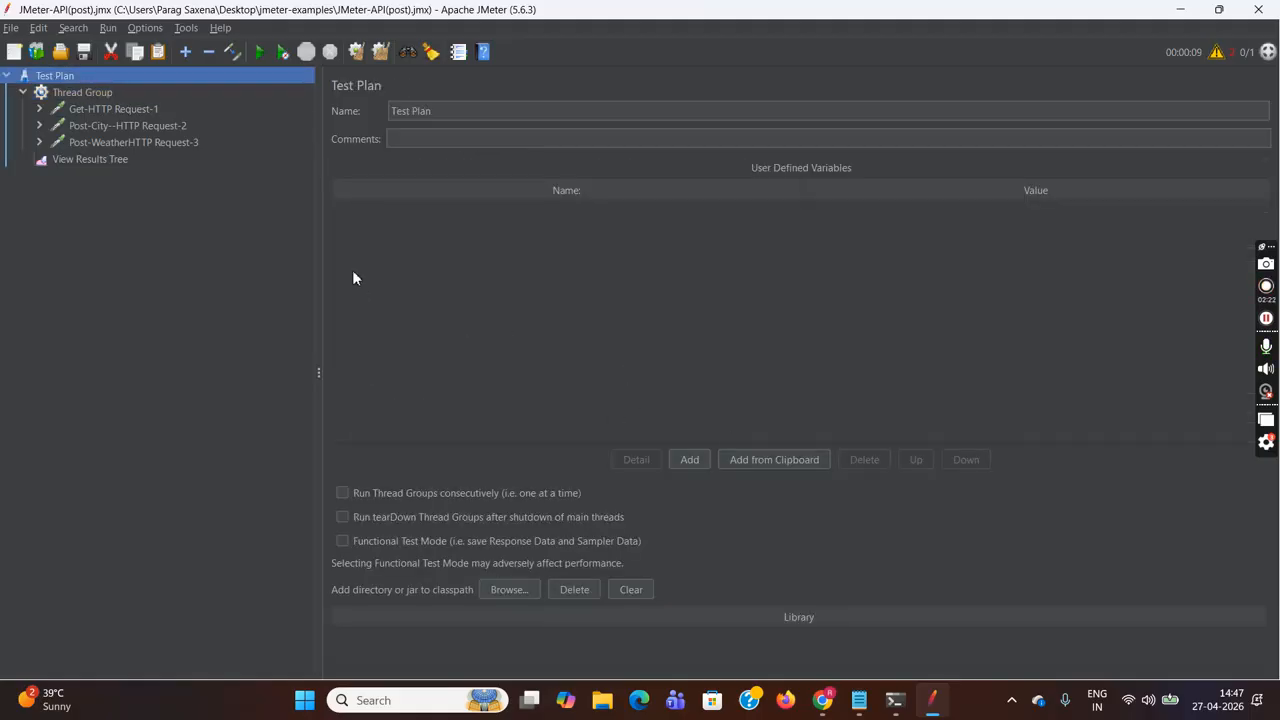
left_click(114, 109)
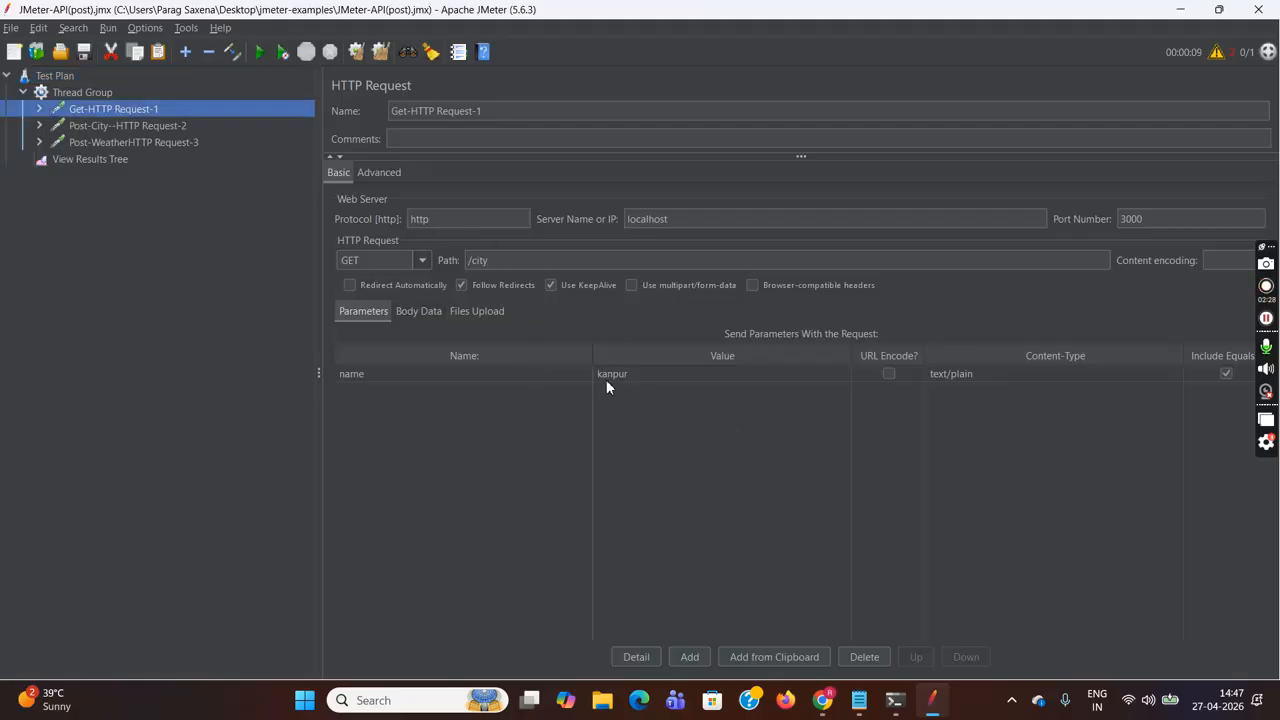
double_click(632, 375)
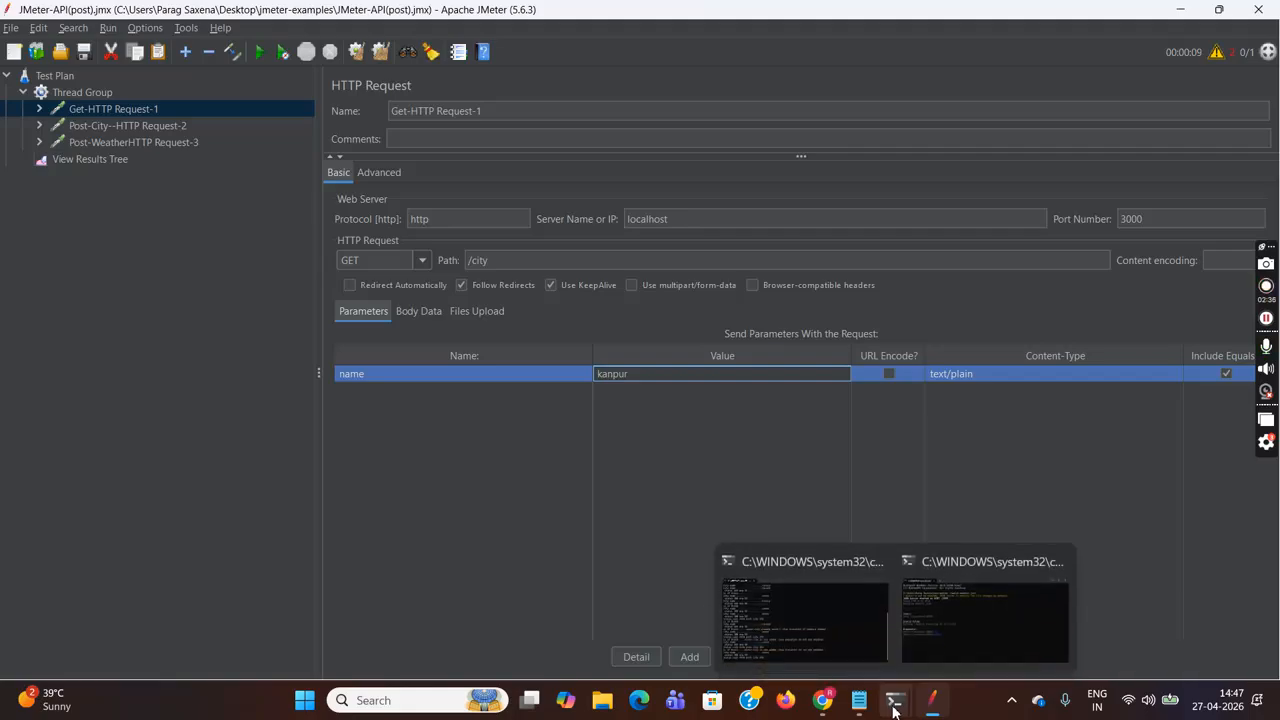
- Switch to the JSONPath Finder page in Chrome and select the whole kanpur JSON sample
left_click(832, 706)
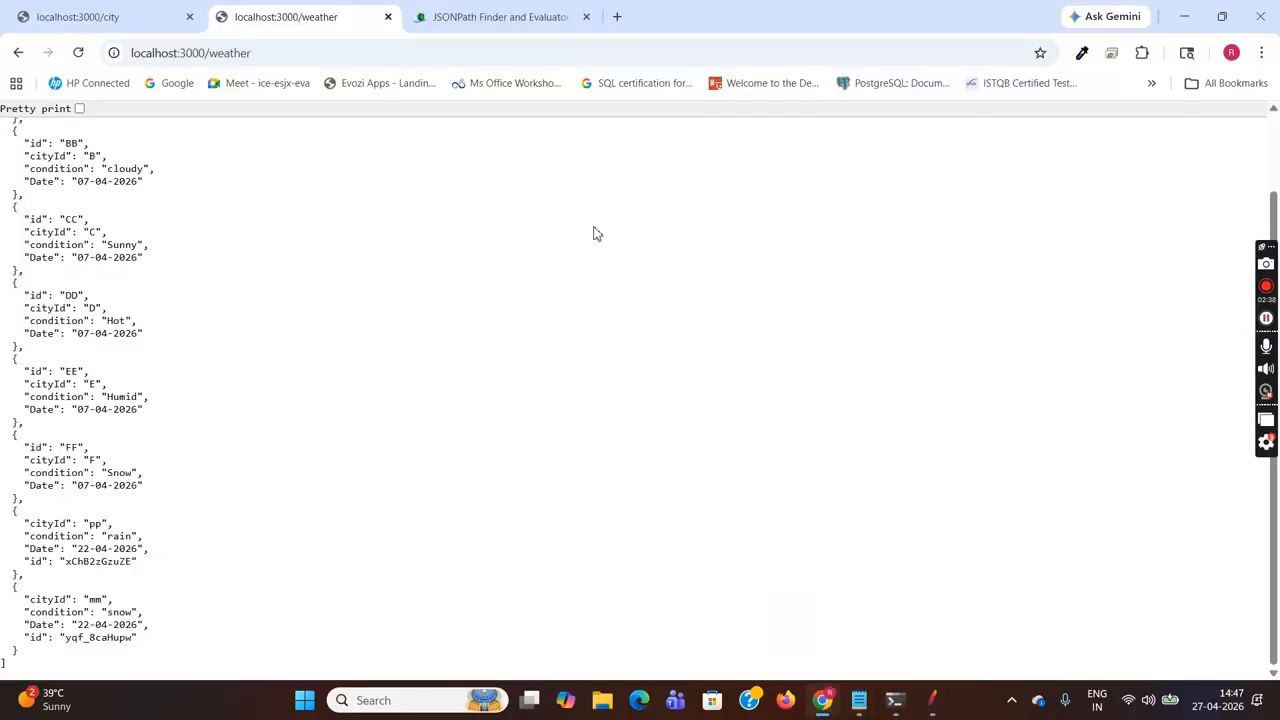
left_click(518, 17)
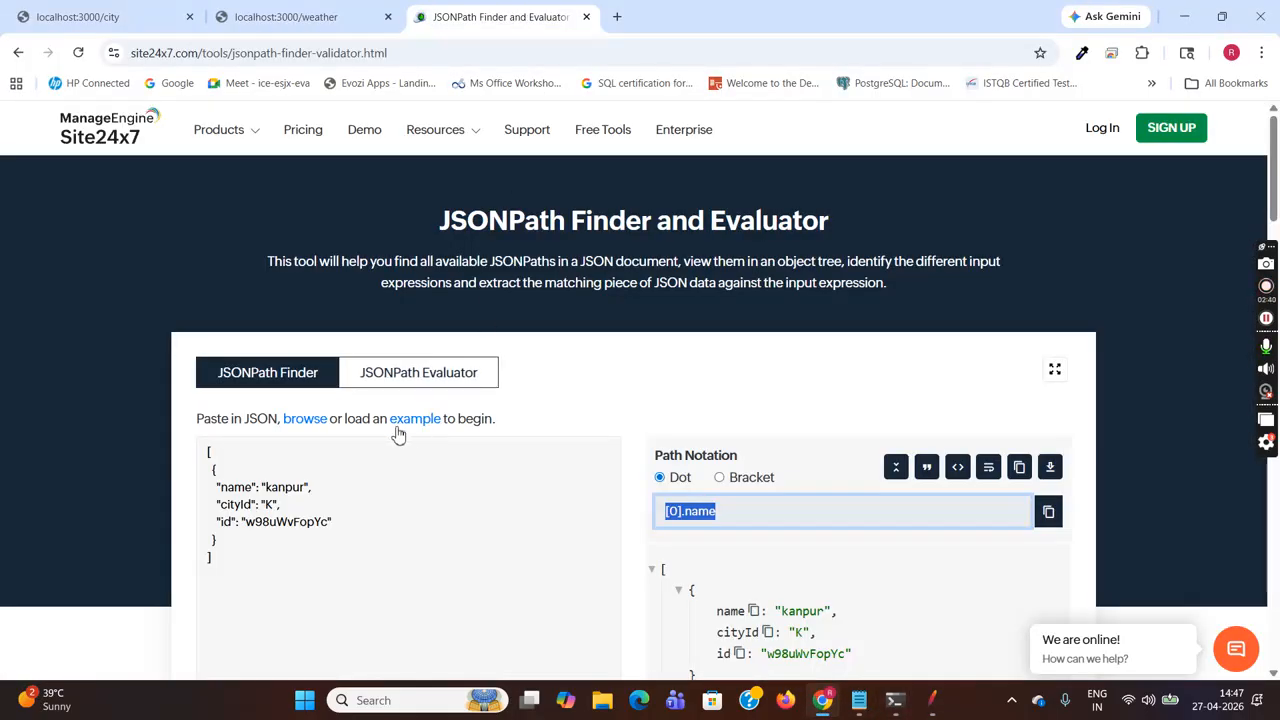
left_click_drag(205, 455, 251, 580)
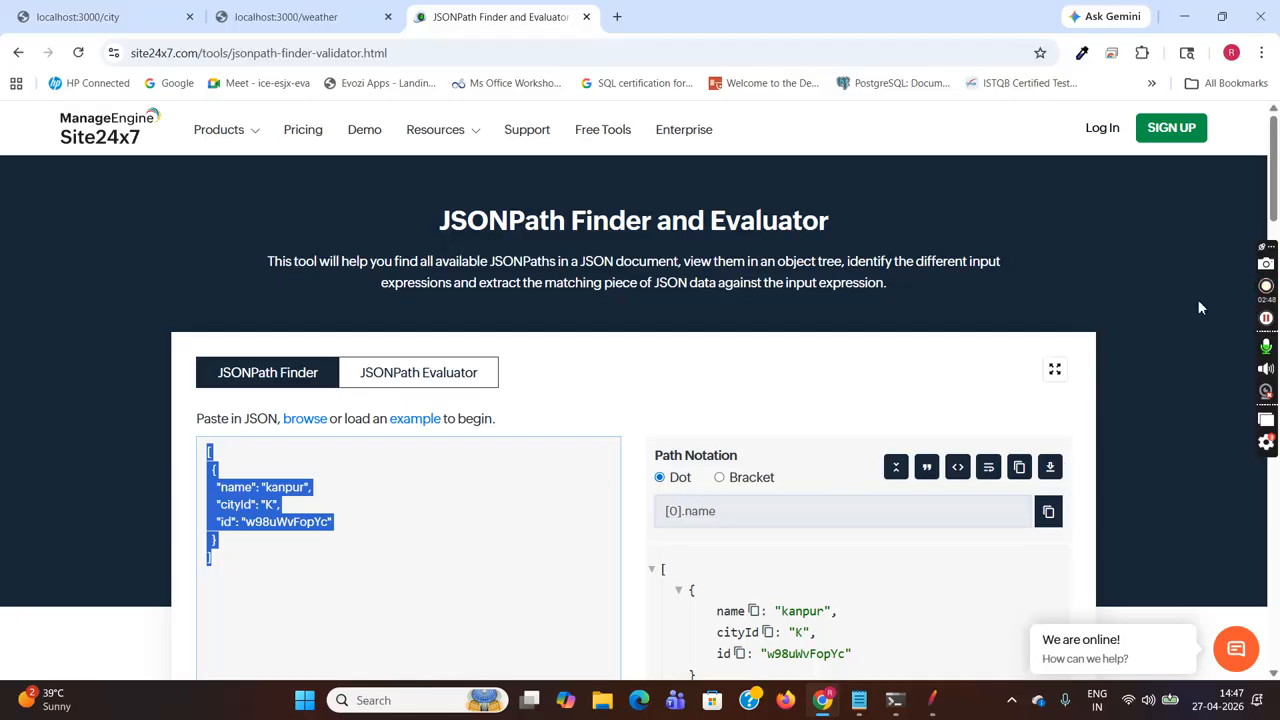
- Remove the kanpur object from the JSON sample and paste it back between the square brackets
scroll(1276, 160, "down", 2)
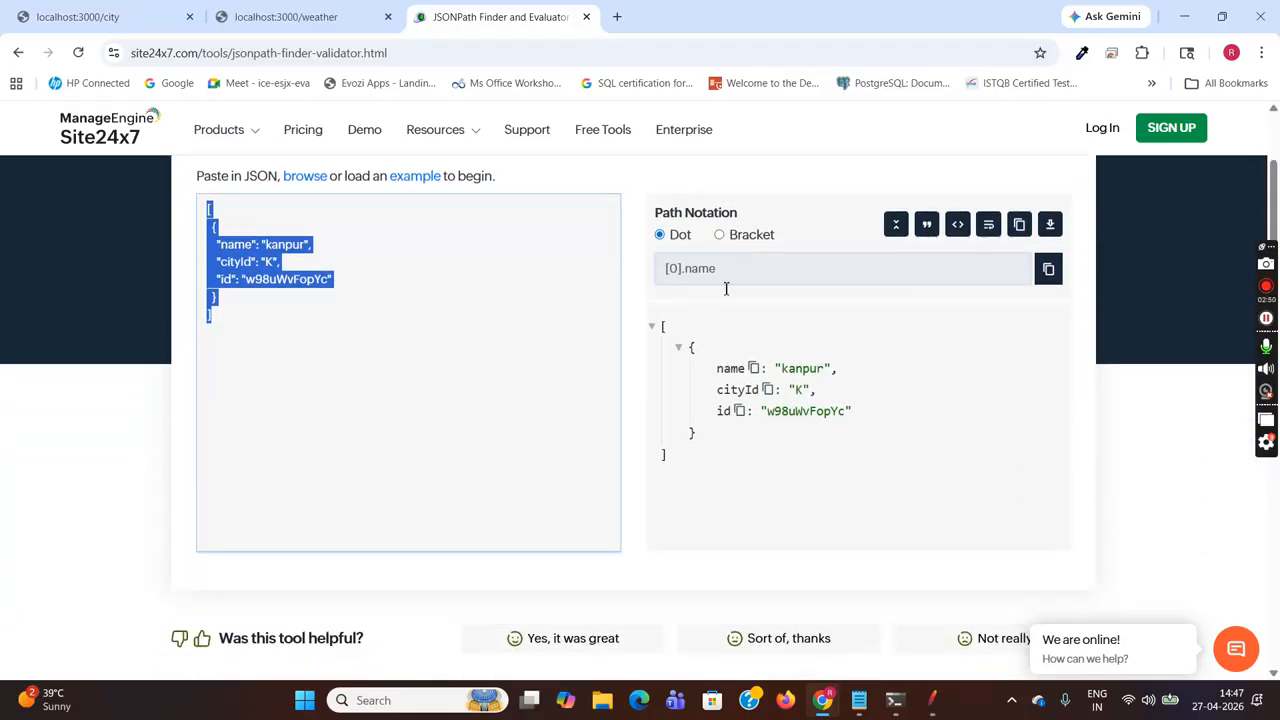
left_click(396, 263)
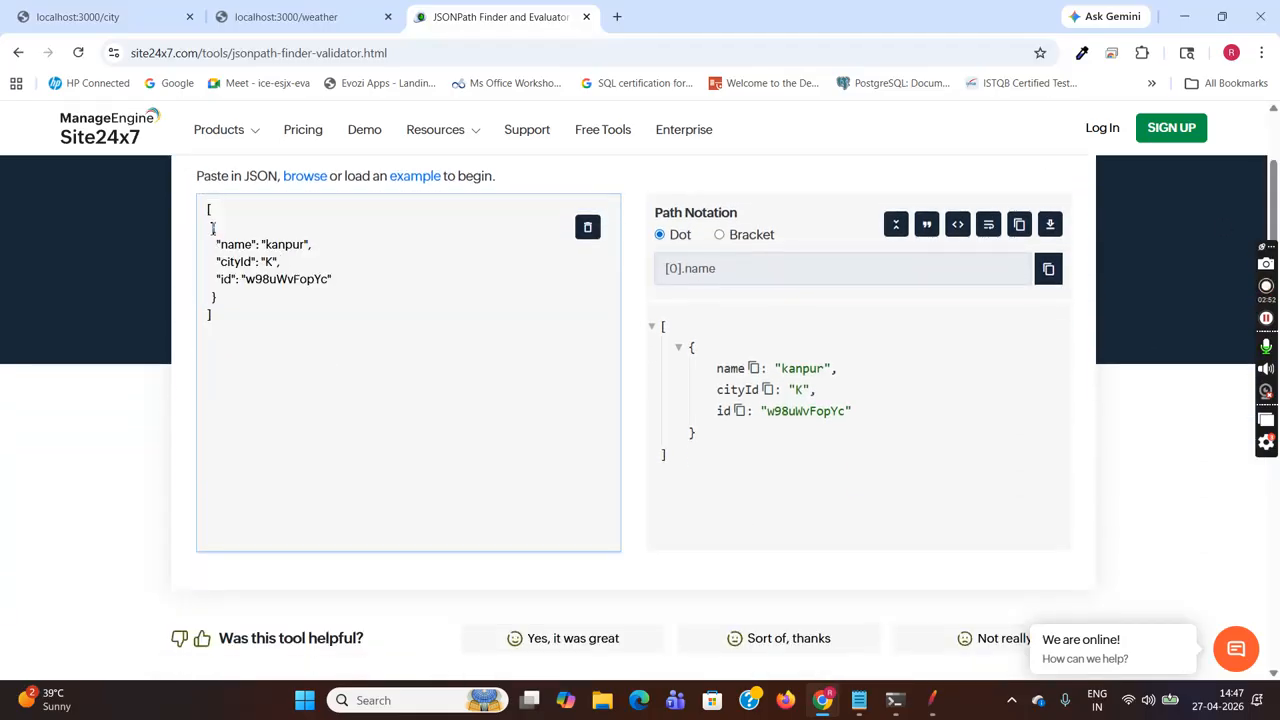
left_click_drag(210, 227, 266, 301)
key("ctrl+c")
key("BackSpace")
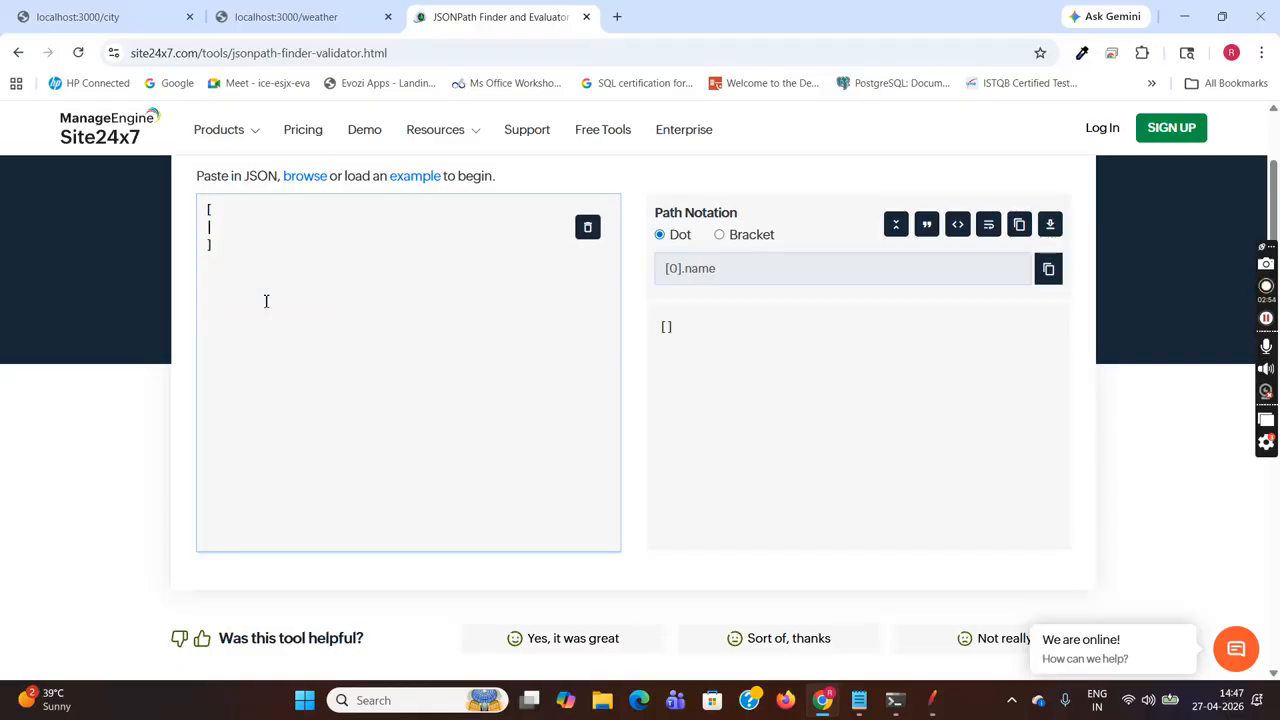
left_click_drag(209, 209, 243, 240)
left_click(243, 247)
left_click(286, 228)
key("ctrl+v")
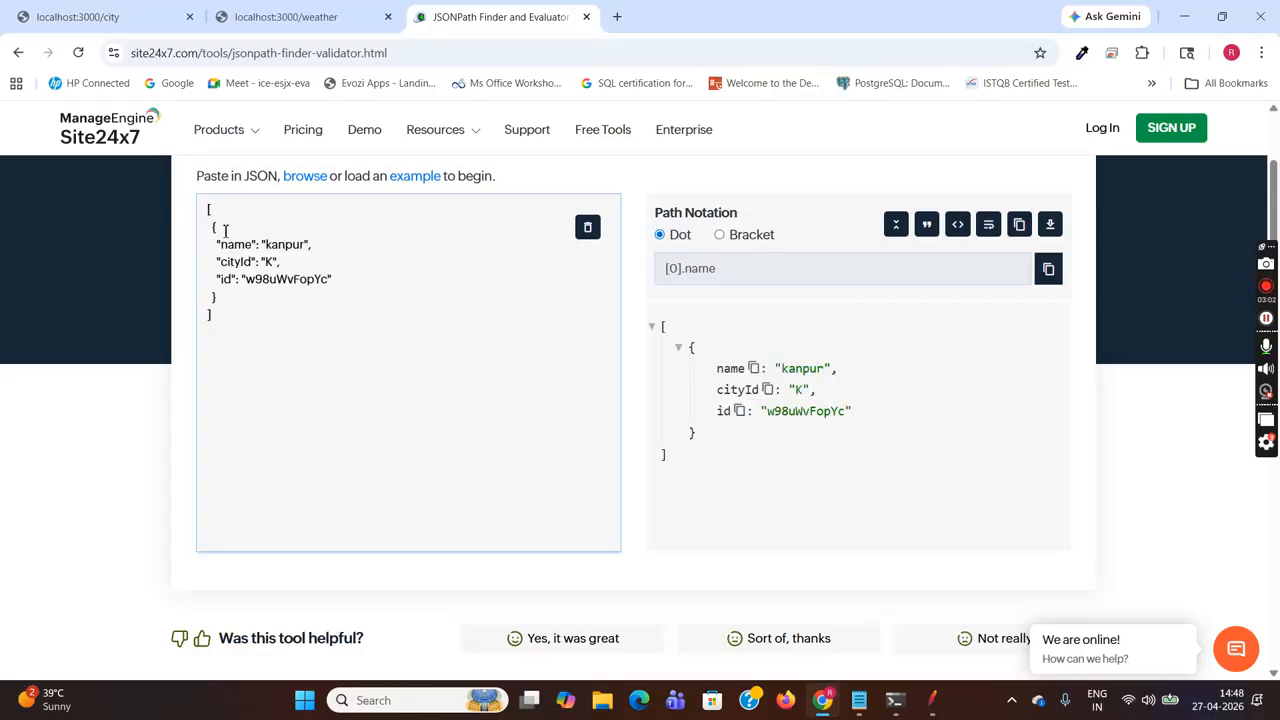
- Examine the name value in the kanpur JSON object alongside its dot path notation
left_click_drag(212, 228, 254, 307)
left_click(254, 307)
left_click_drag(266, 245, 307, 245)
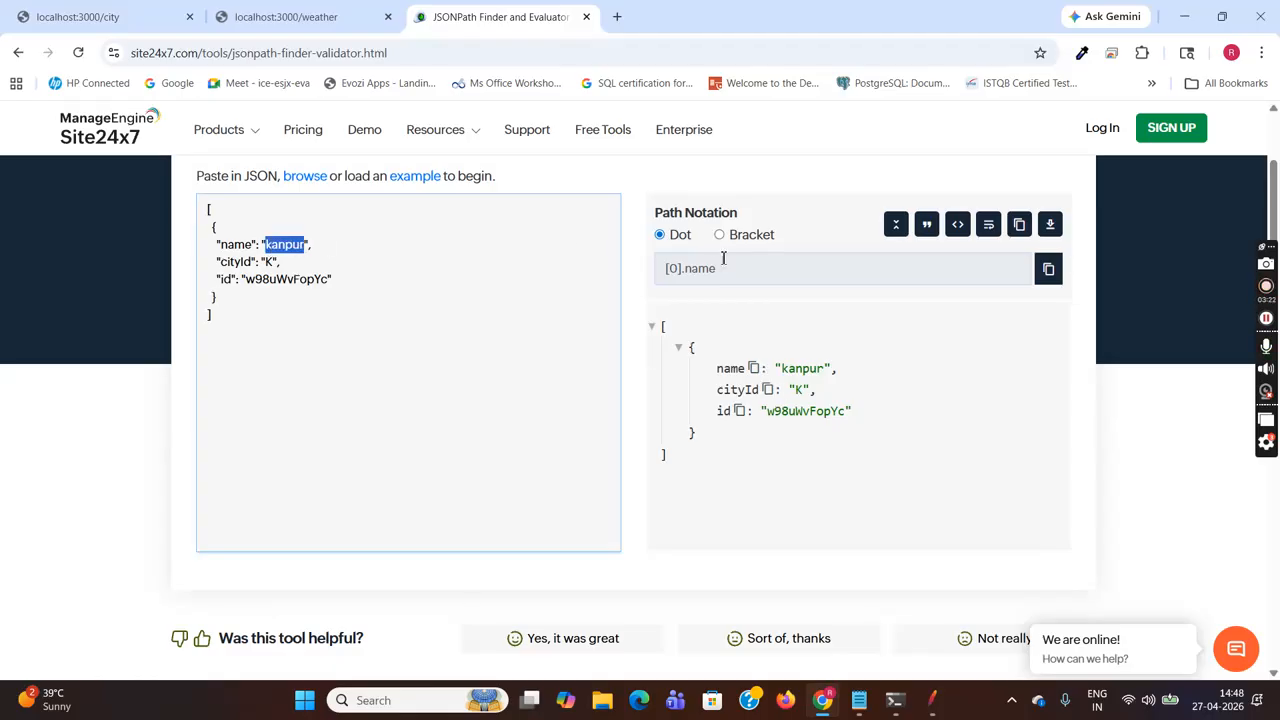
left_click_drag(729, 266, 657, 270)
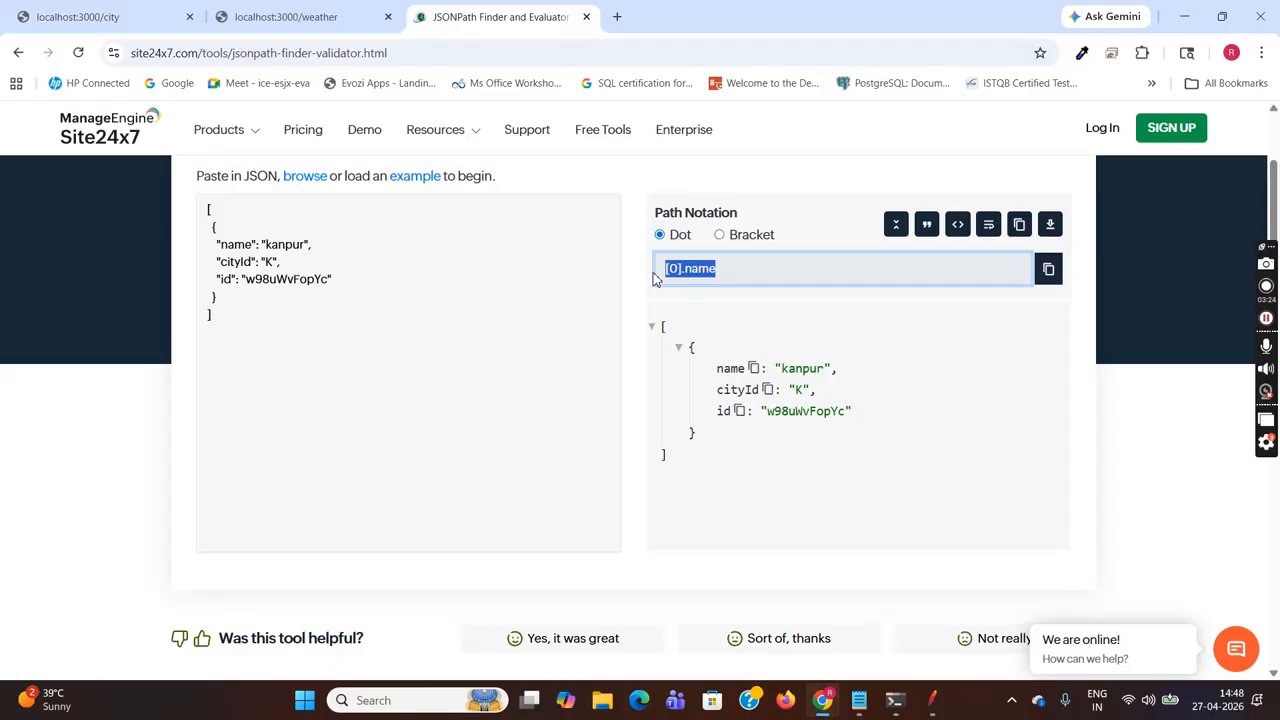
left_click(655, 279)
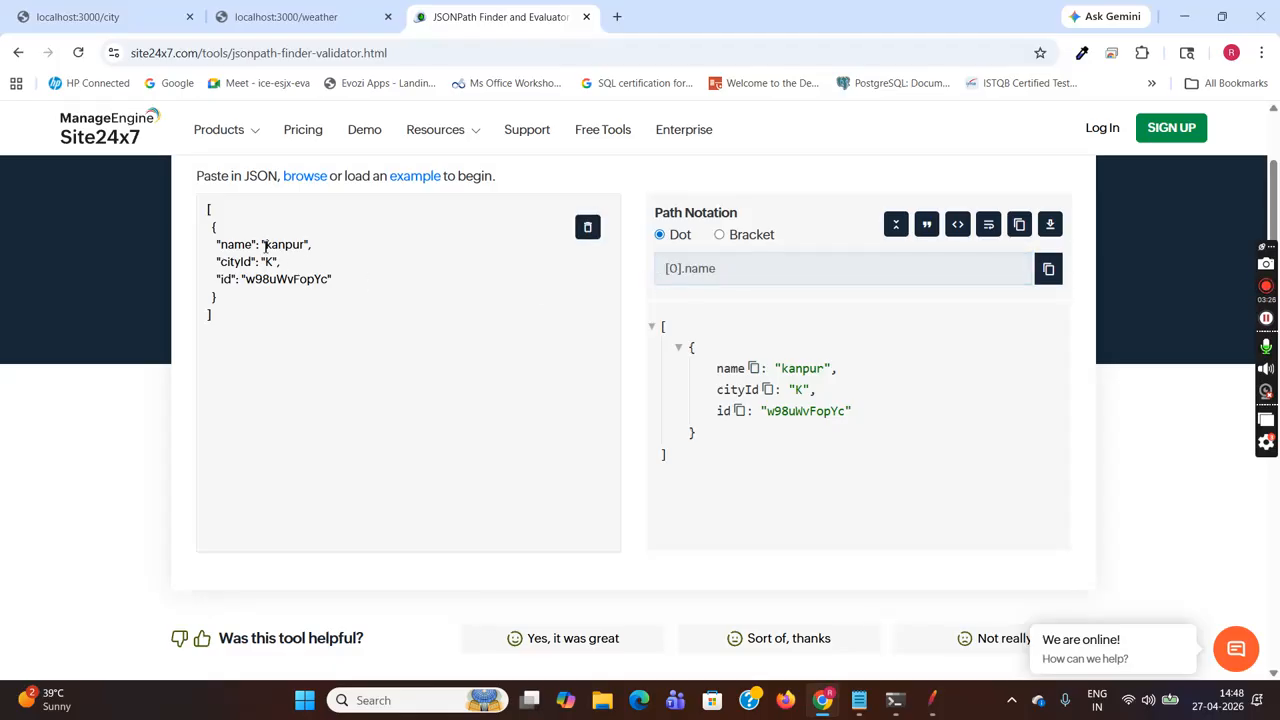
left_click_drag(265, 245, 308, 245)
left_click(308, 245)
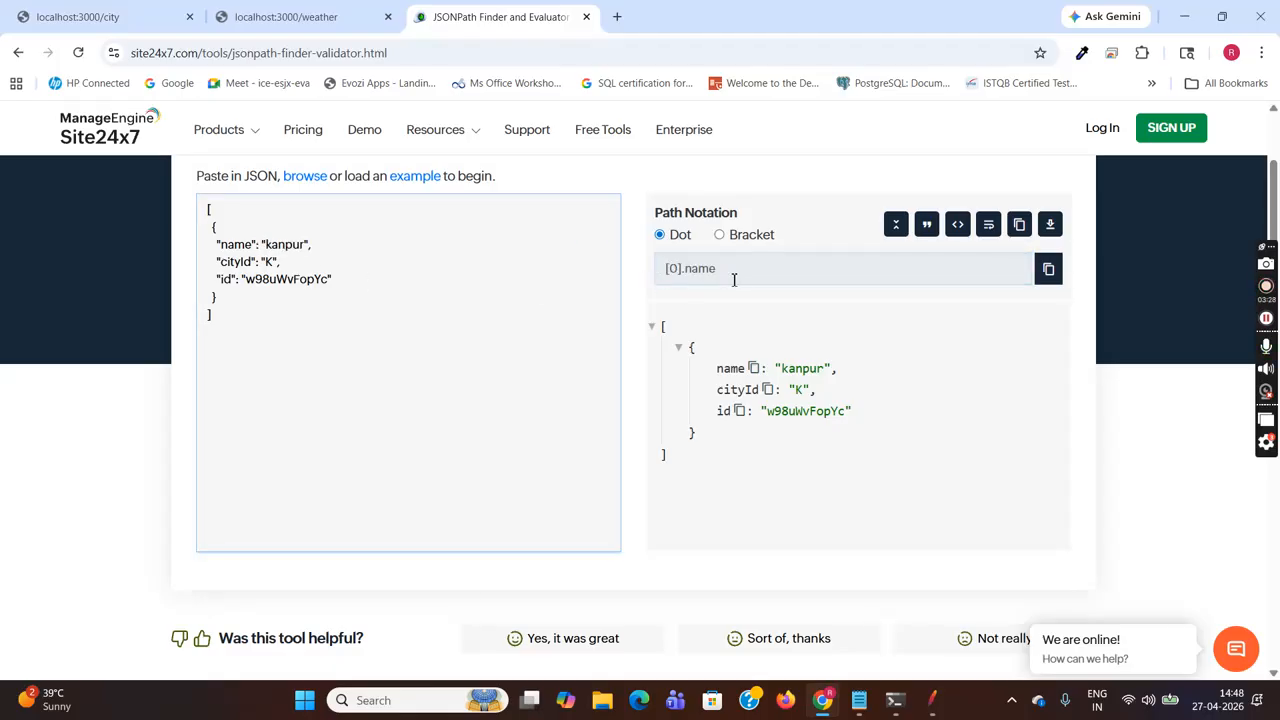
left_click_drag(745, 268, 658, 274)
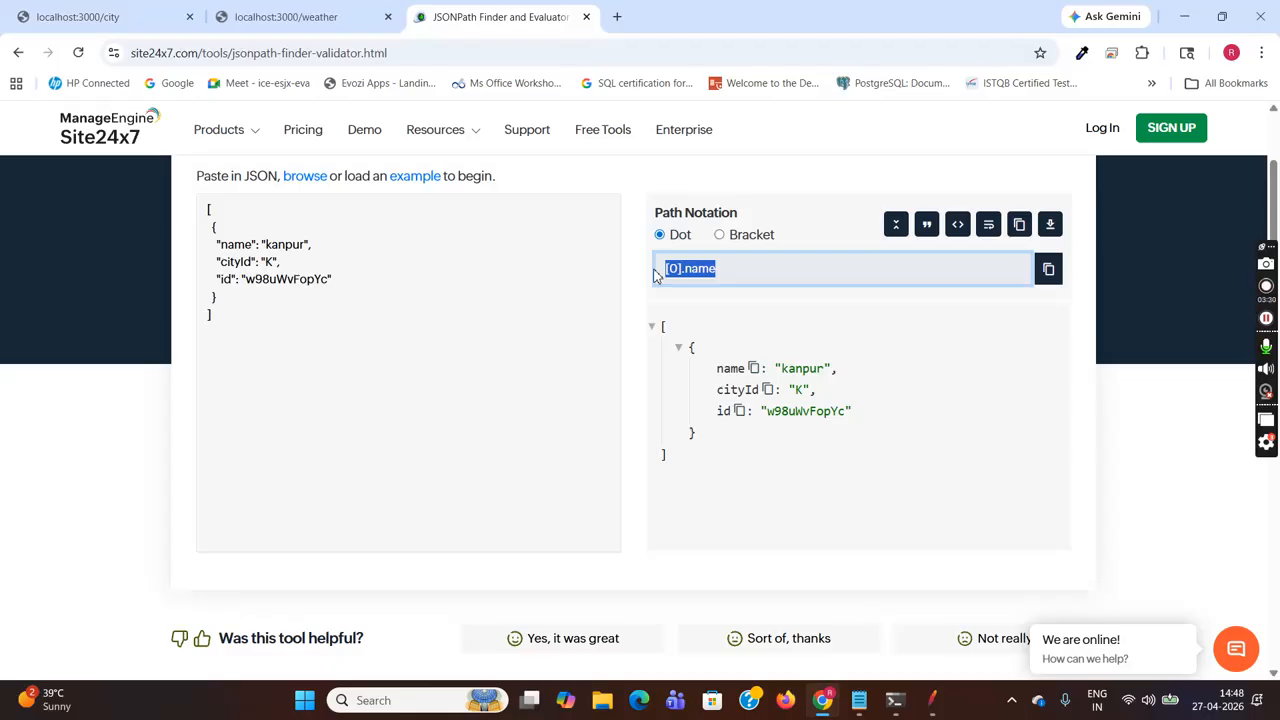
left_click(656, 274)
left_click_drag(726, 271, 666, 272)
left_click_drag(740, 268, 760, 266)
triple_click(760, 266)
key("Home")
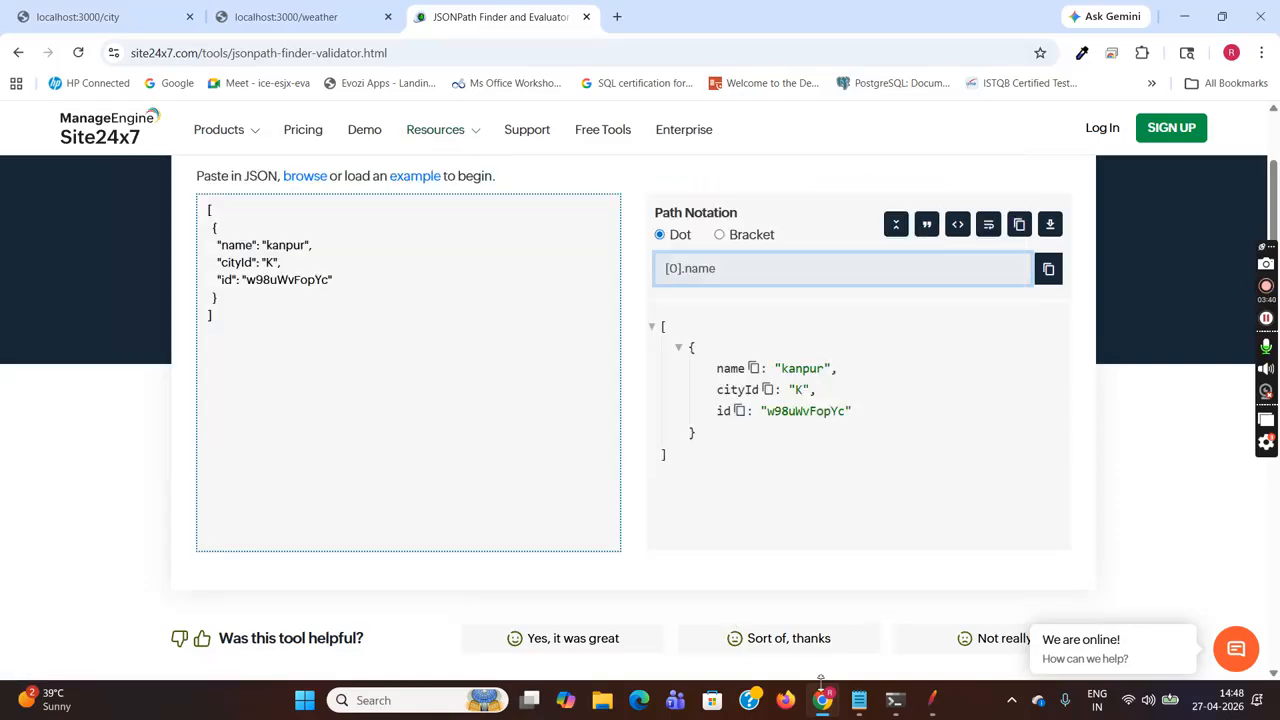
- Switch to JMeter, look up the JSON Extractor among the post processors for Get-HTTP Request-1, and open the request's existing JSON Extractor
left_click(931, 703)
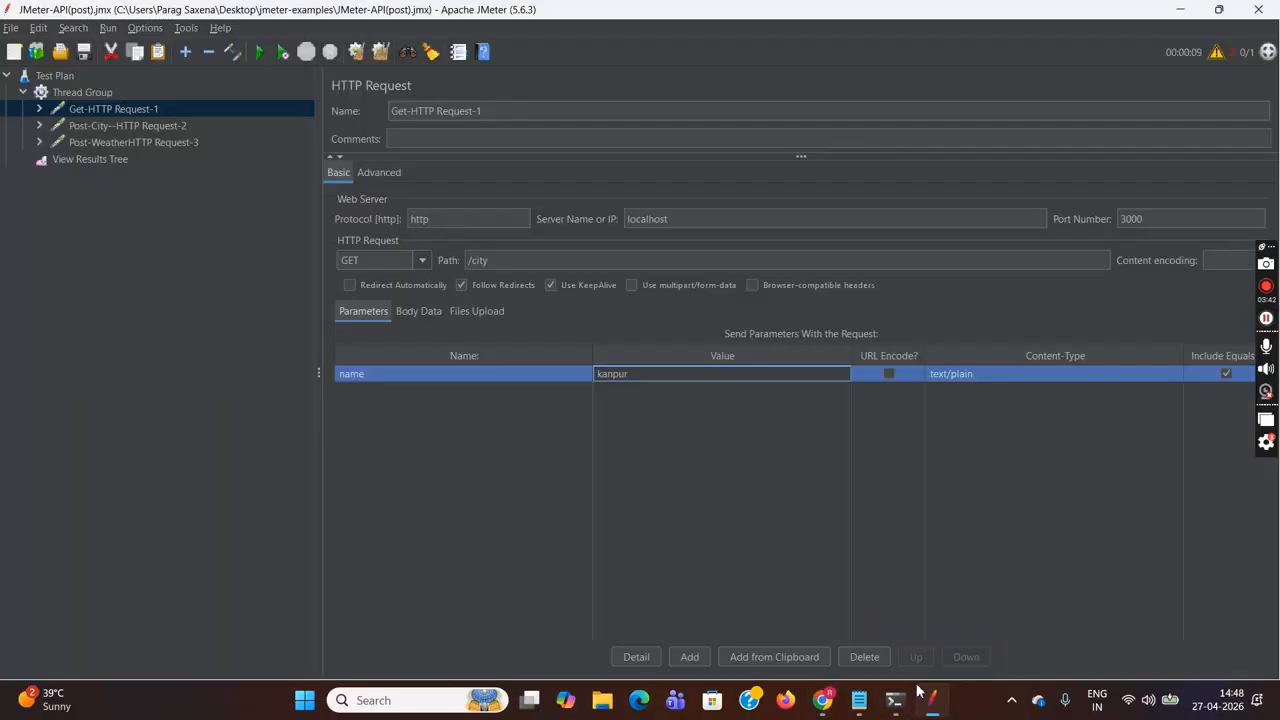
left_click(40, 109)
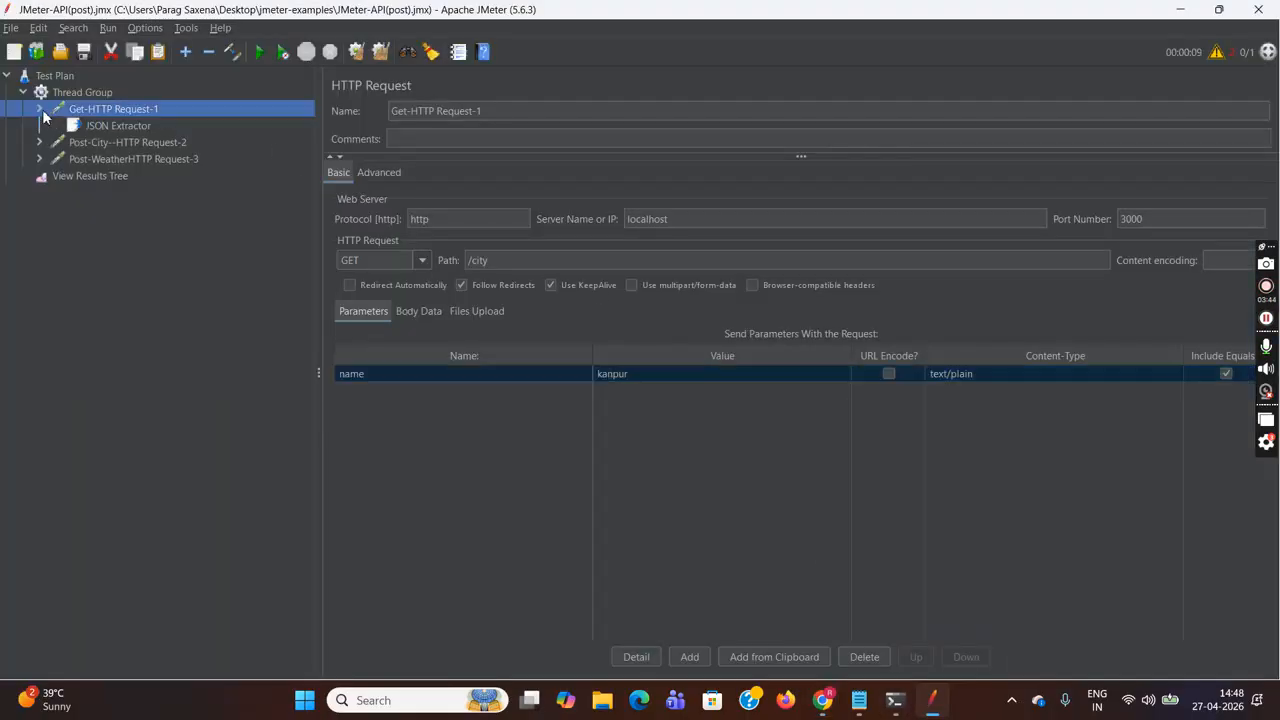
right_click(112, 108)
mouse_move(218, 120)
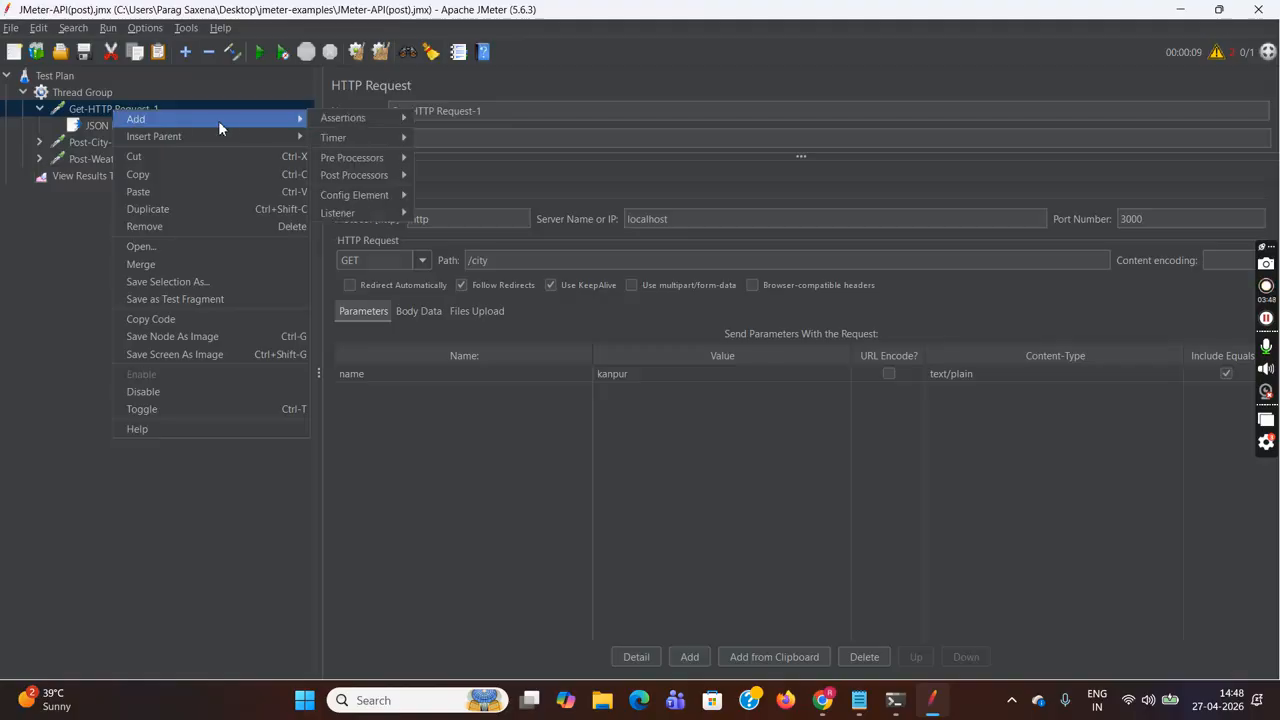
mouse_move(359, 174)
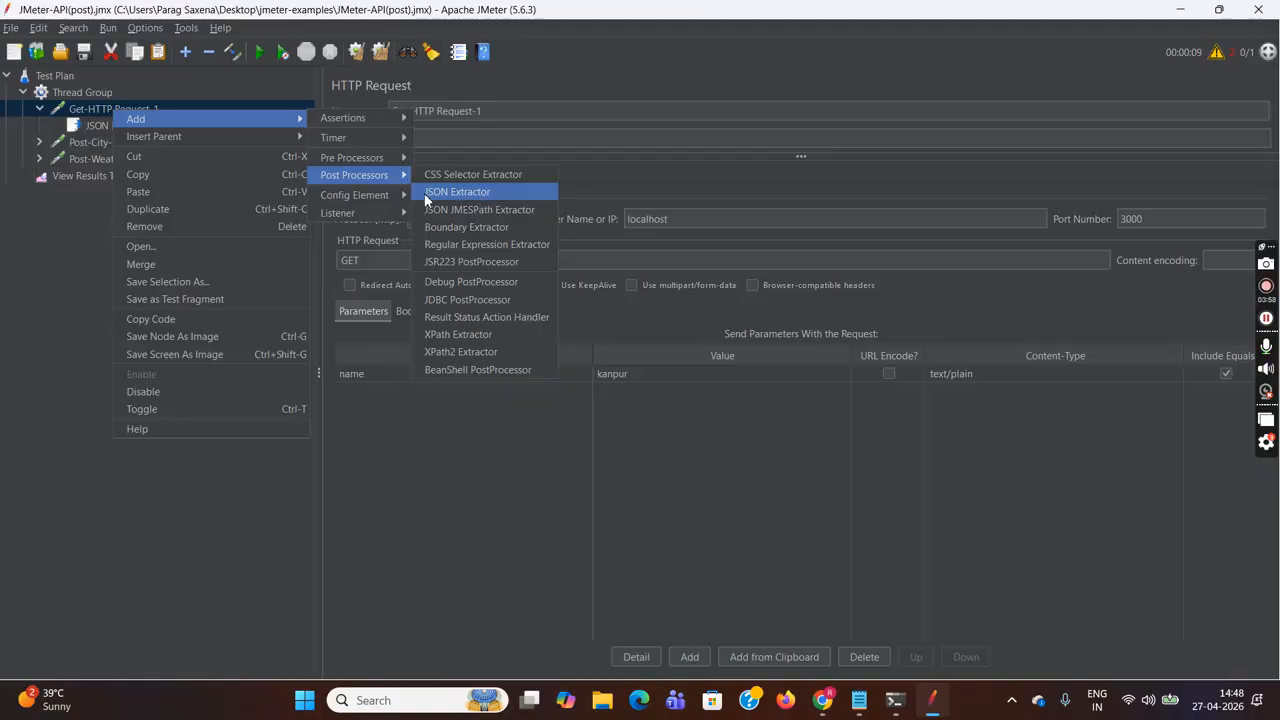
left_click(473, 194)
left_click(132, 124)
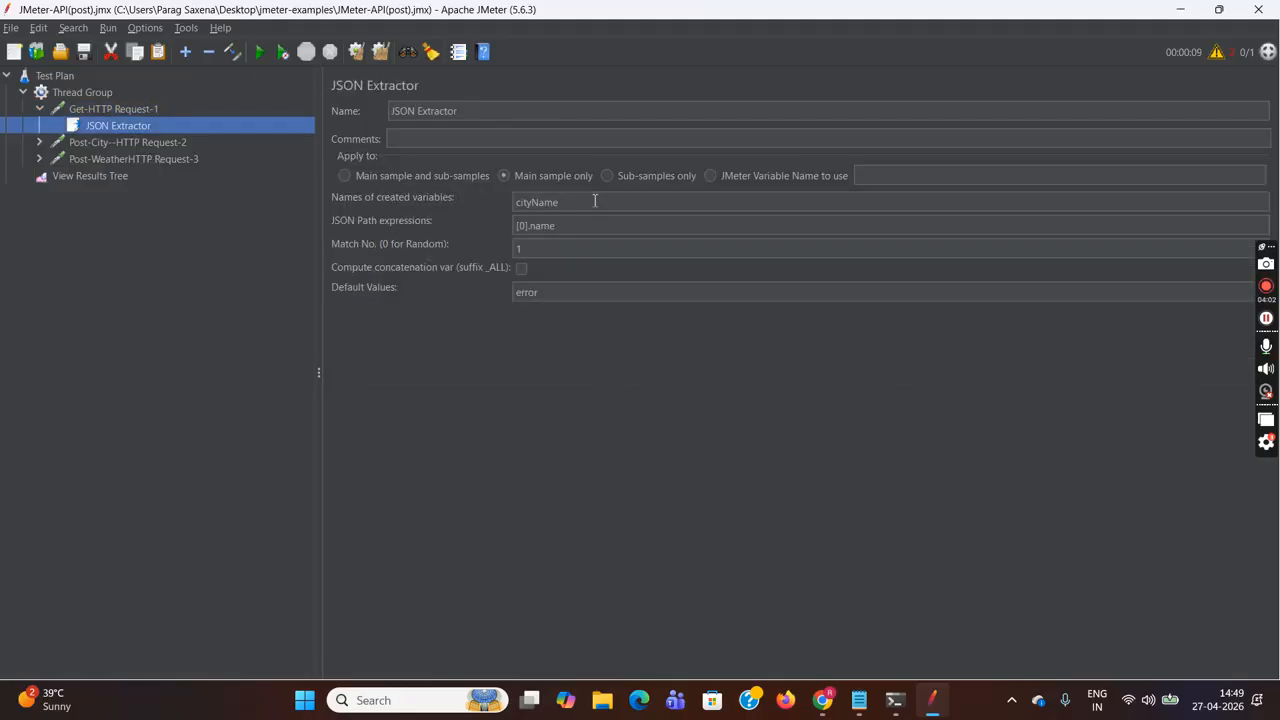
- Check the extractor's created variable name, compare it with the JSONPath Finder page in Chrome, and return to JMeter
left_click_drag(592, 201, 516, 201)
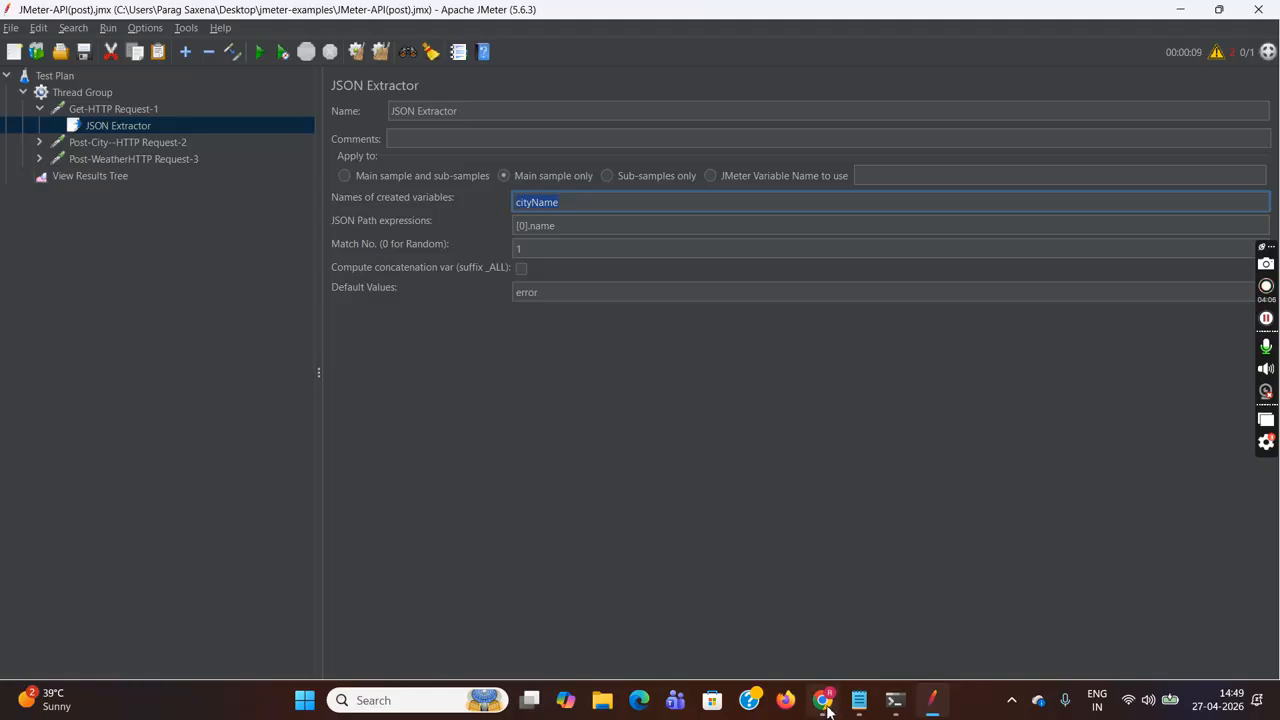
mouse_move(827, 709)
left_click(820, 640)
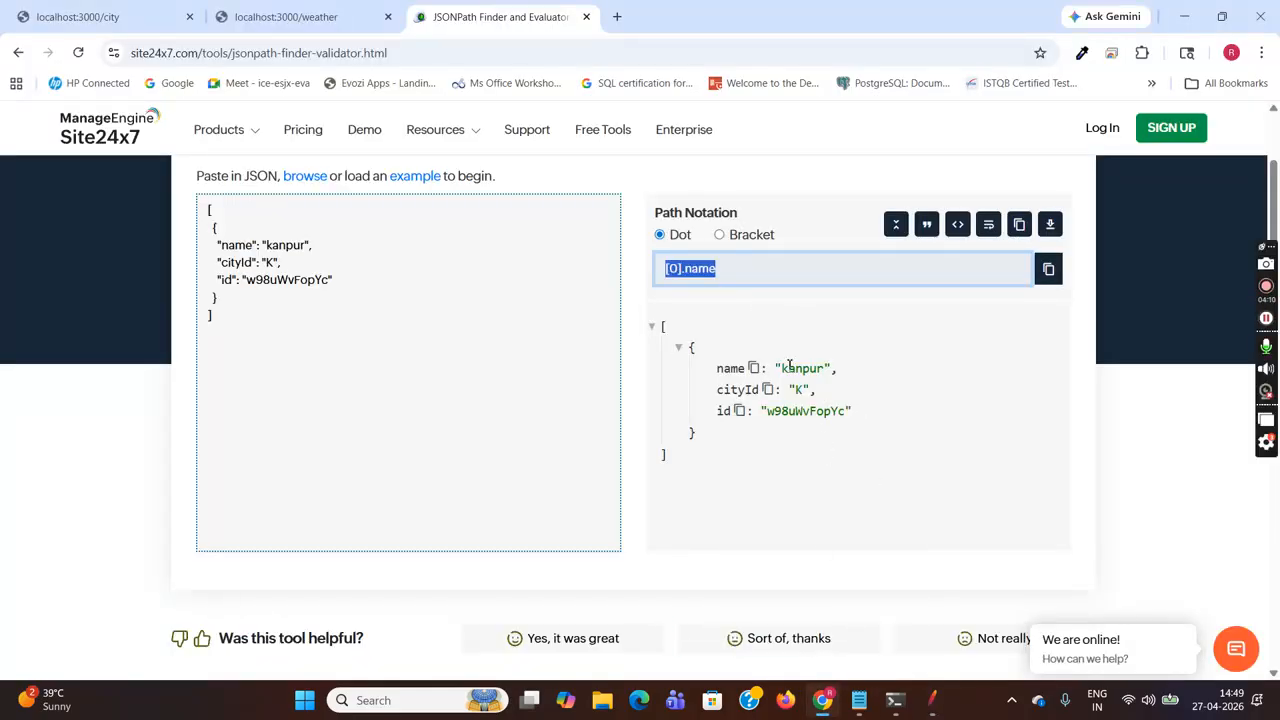
mouse_move(925, 705)
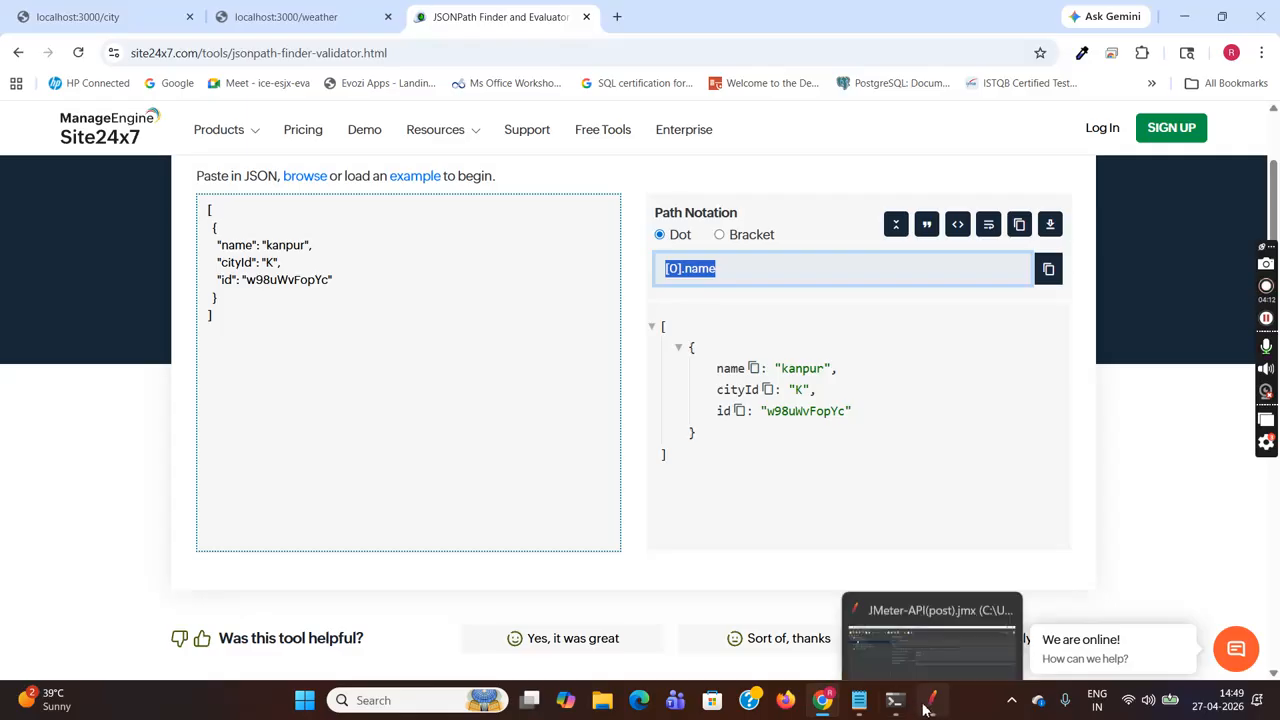
left_click(911, 630)
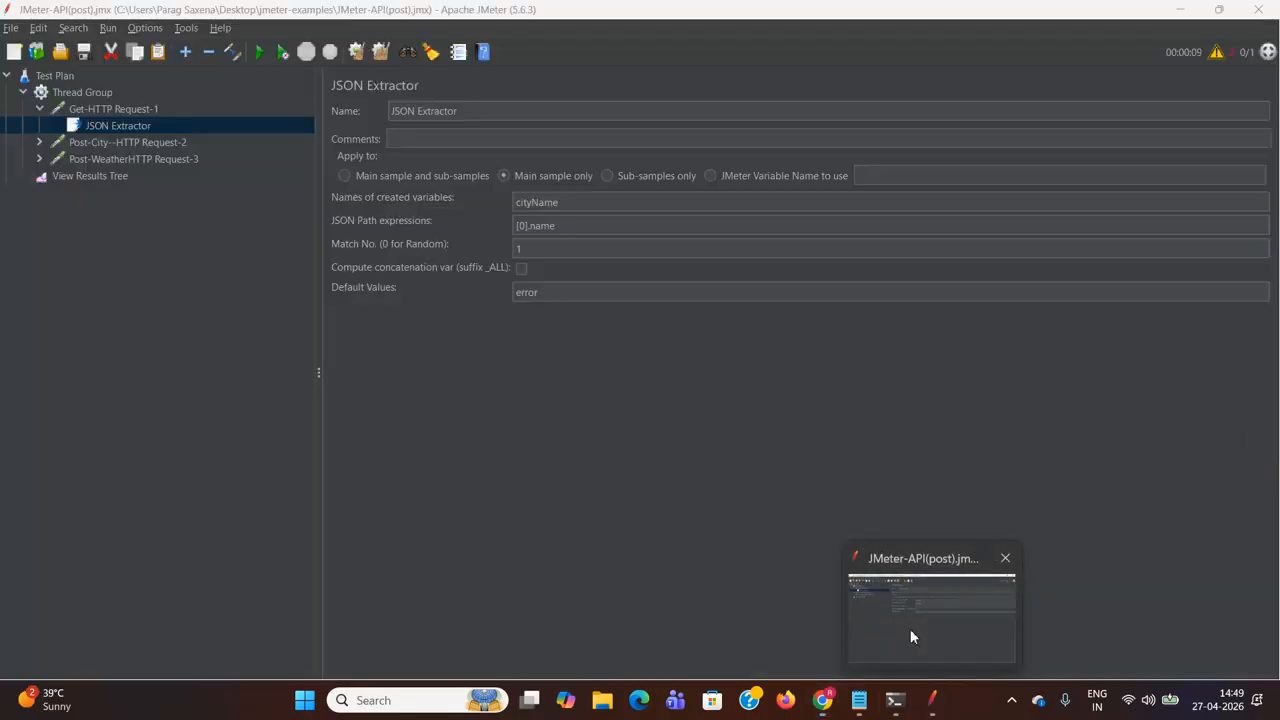
- Review the JSON Extractor's path expression, match number, variable name and default value
left_click(583, 225)
left_click(578, 250)
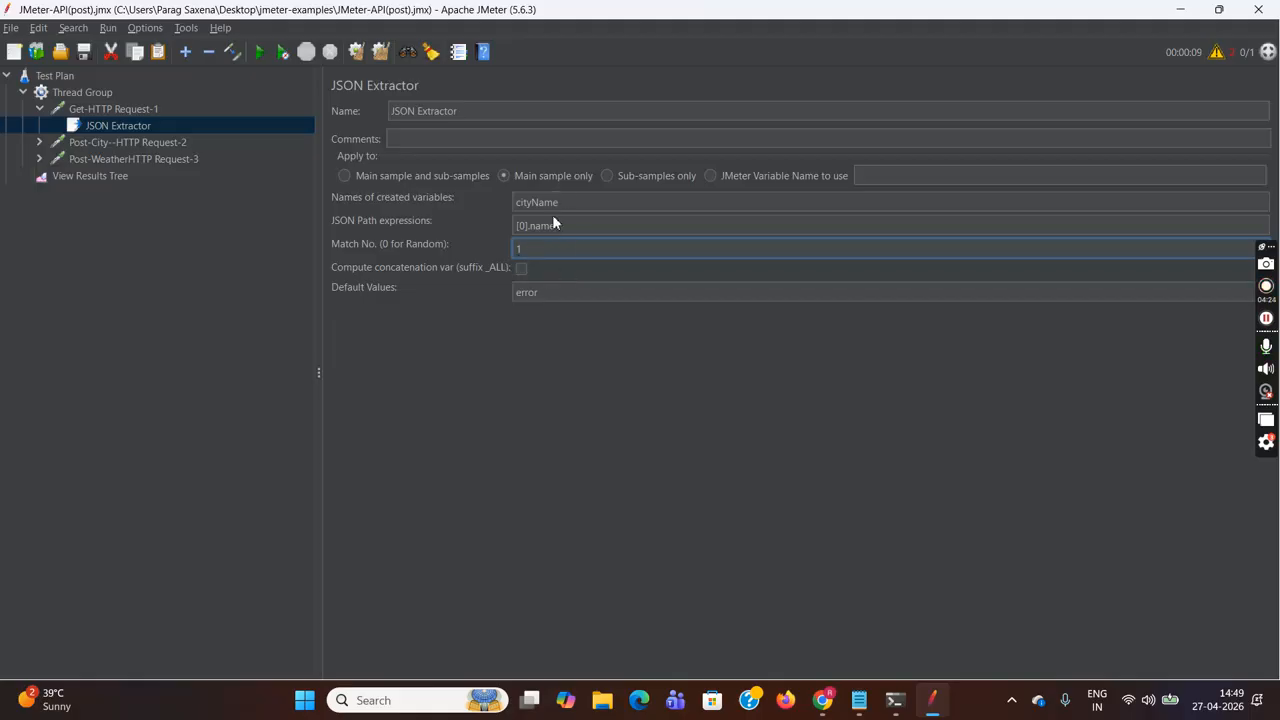
left_click(557, 294)
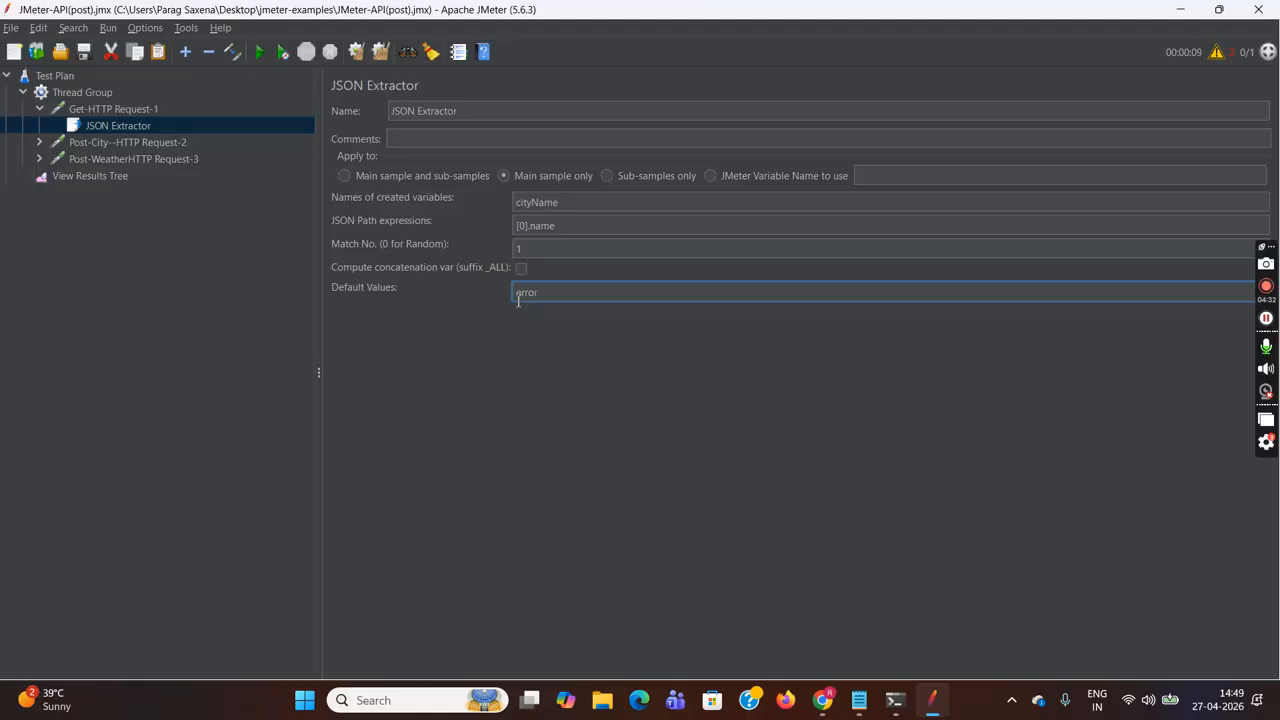
left_click_drag(565, 205, 498, 210)
left_click(547, 292)
left_click(567, 207)
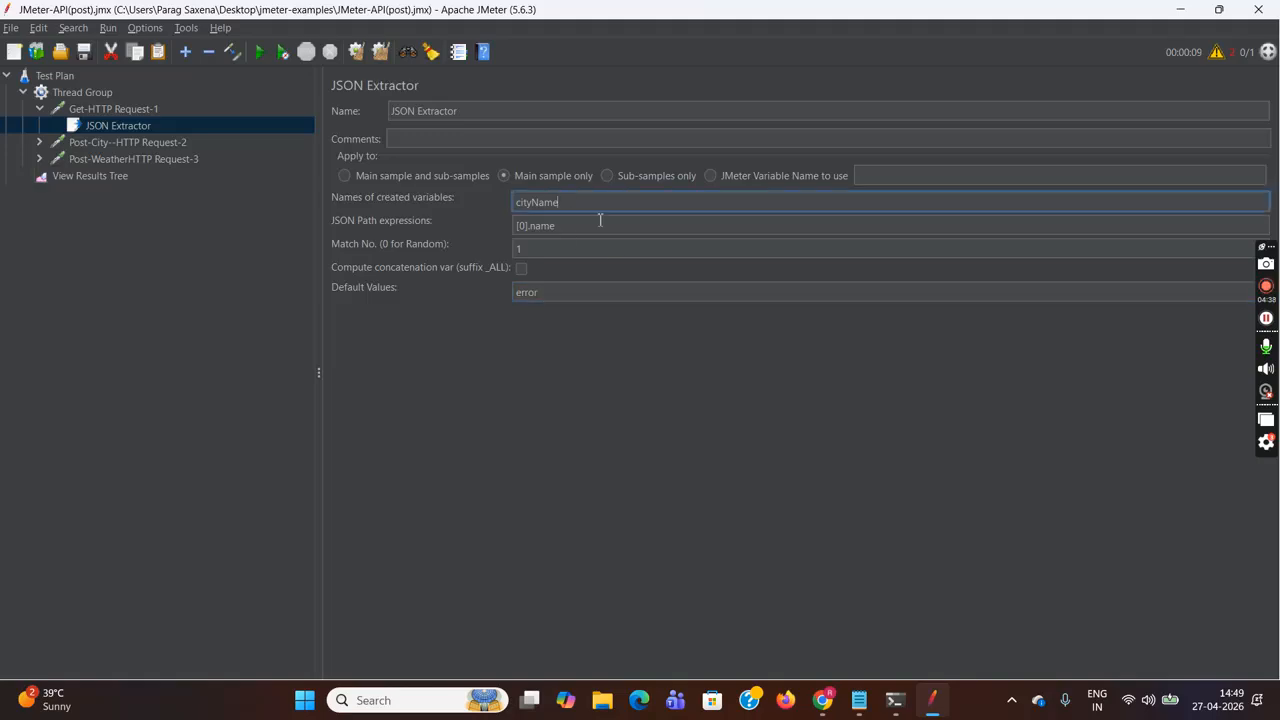
left_click(559, 295)
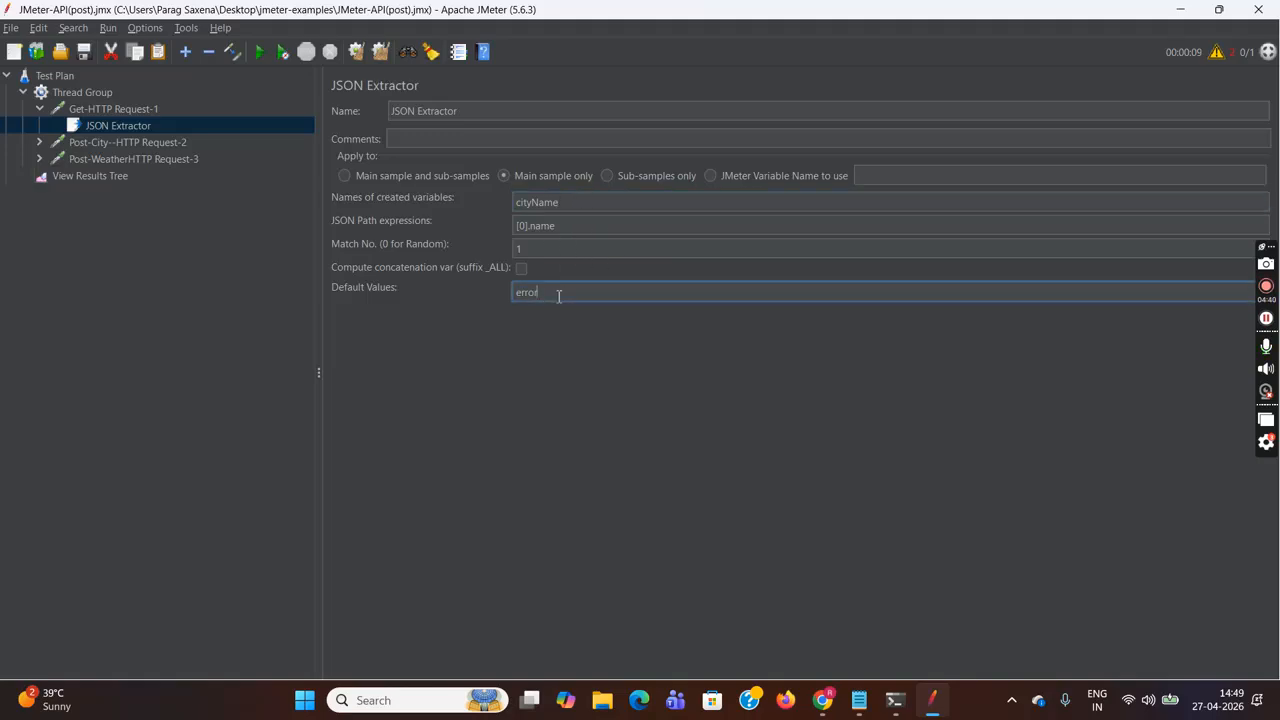
- Collapse and re-expand Get-HTTP Request-1, and reopen its JSON Extractor to recheck the variable name and default value
left_click(40, 108)
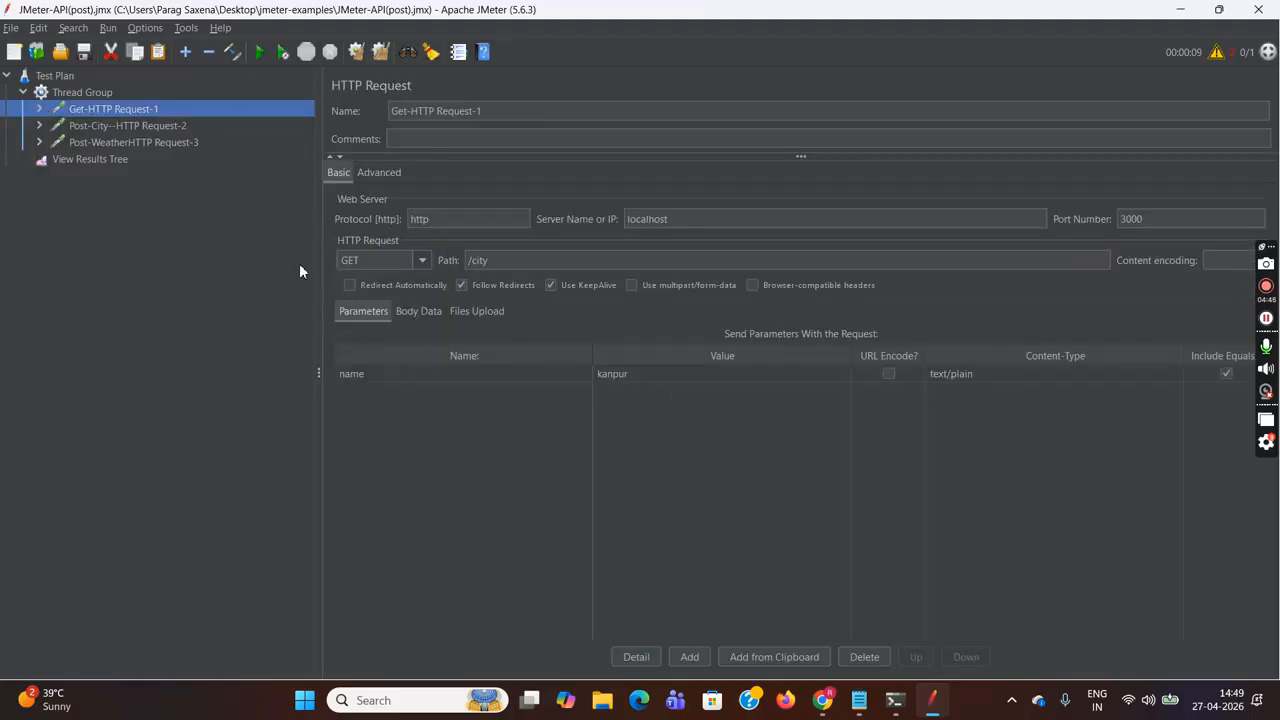
left_click(39, 108)
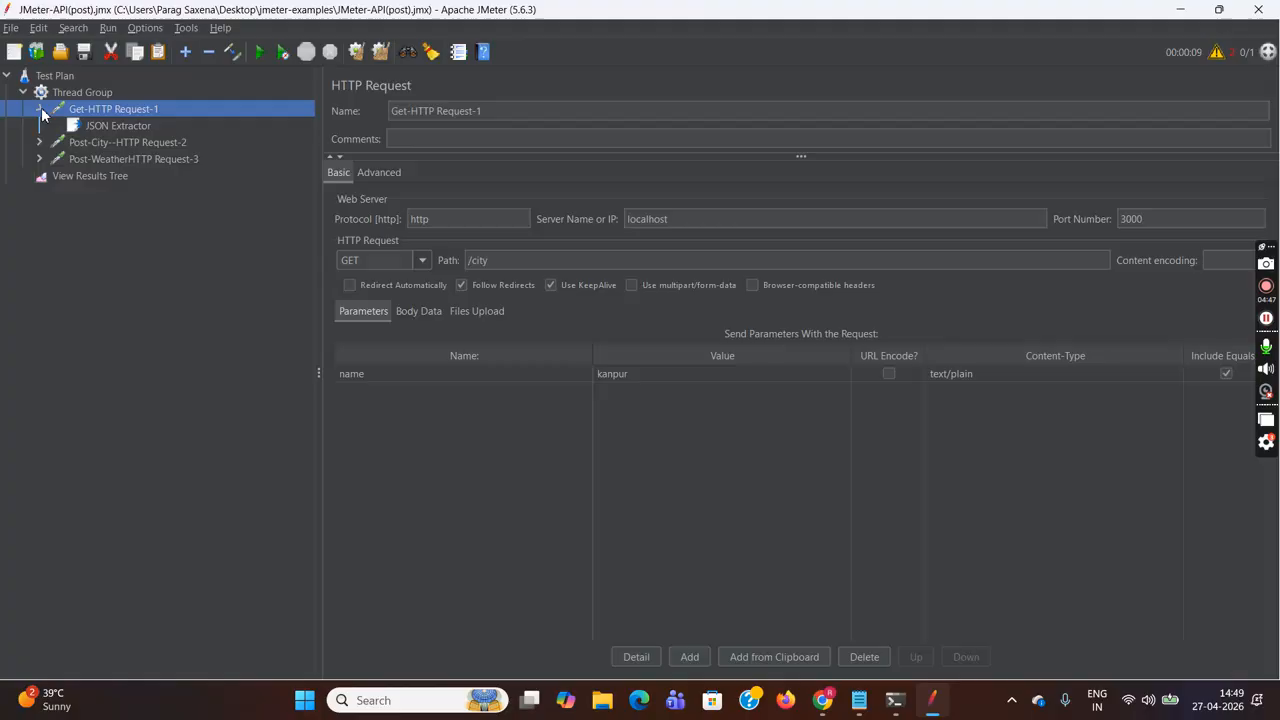
left_click(100, 126)
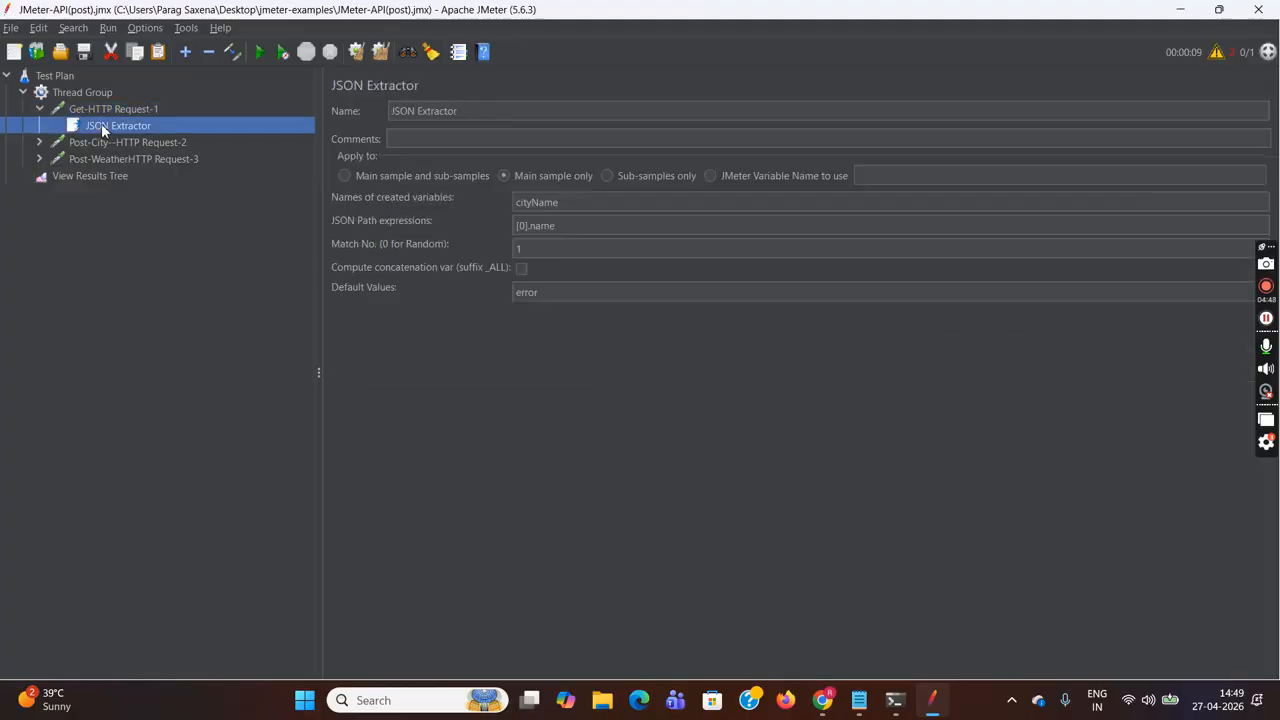
double_click(565, 203)
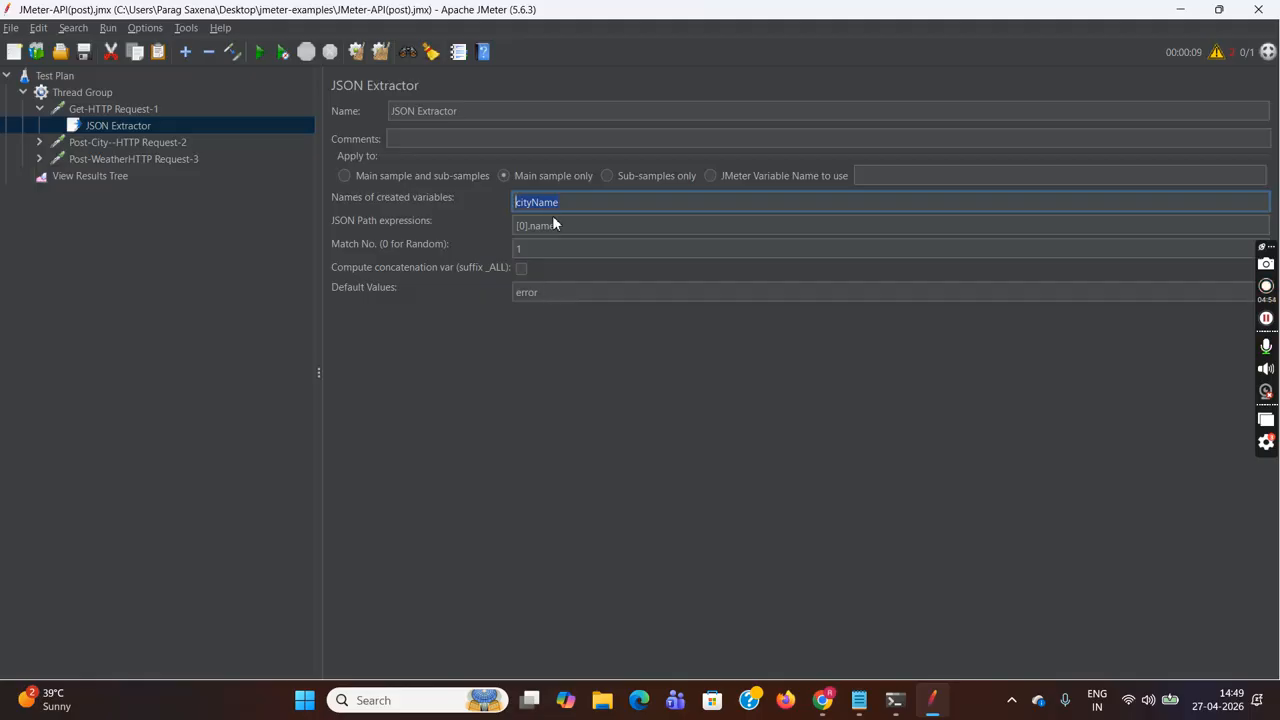
left_click(554, 294)
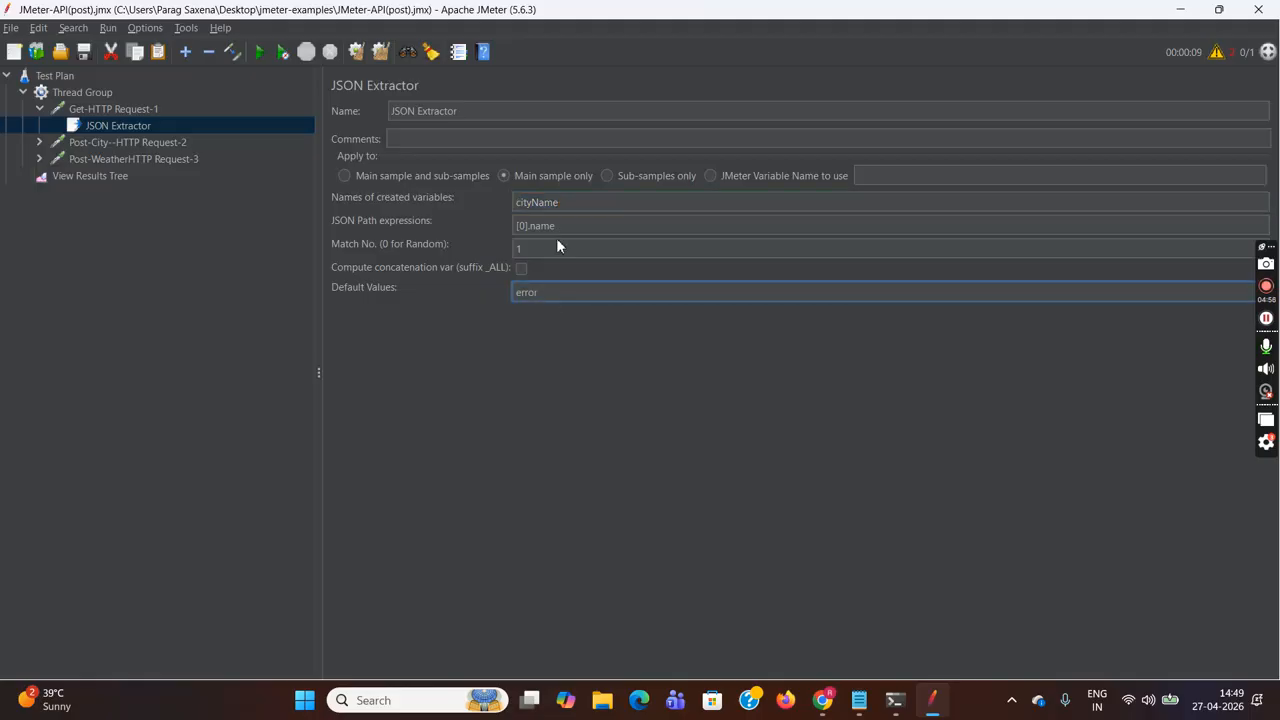
- Compare Get-HTTP Request-1 with the body data of Post-City--HTTP Request-2, and expand the Post-City request's child elements
left_click(40, 108)
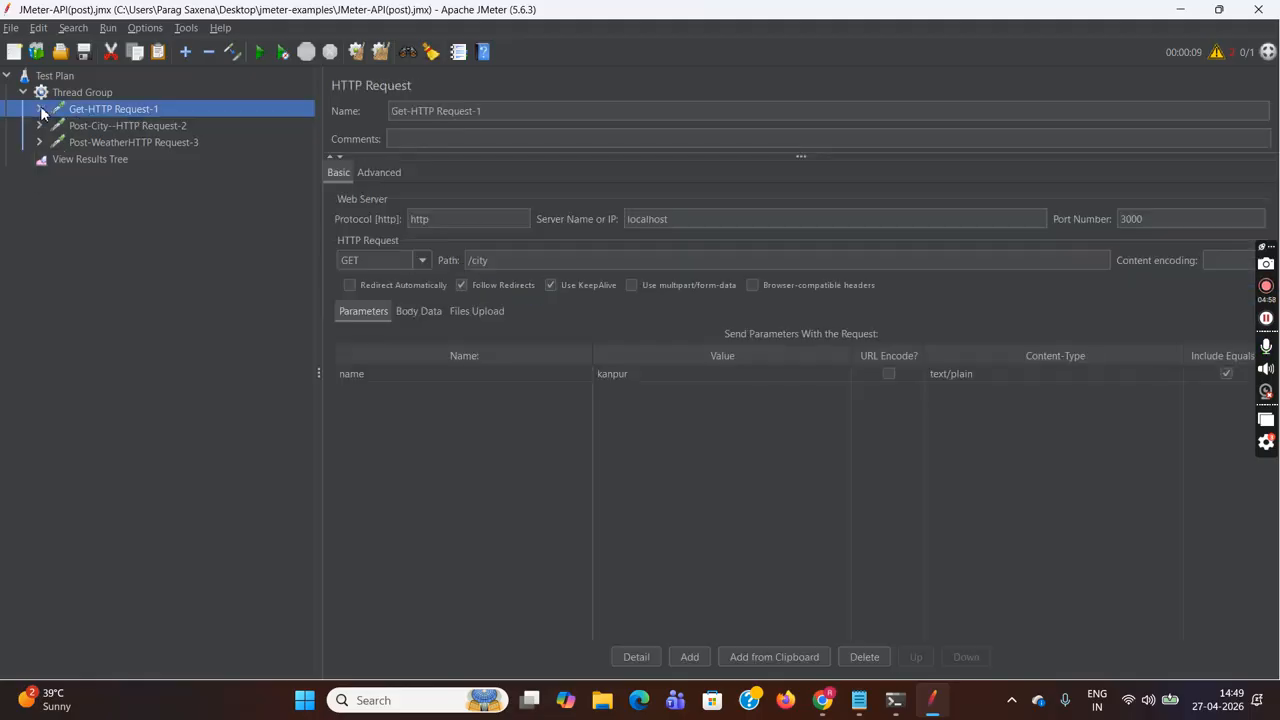
left_click(93, 126)
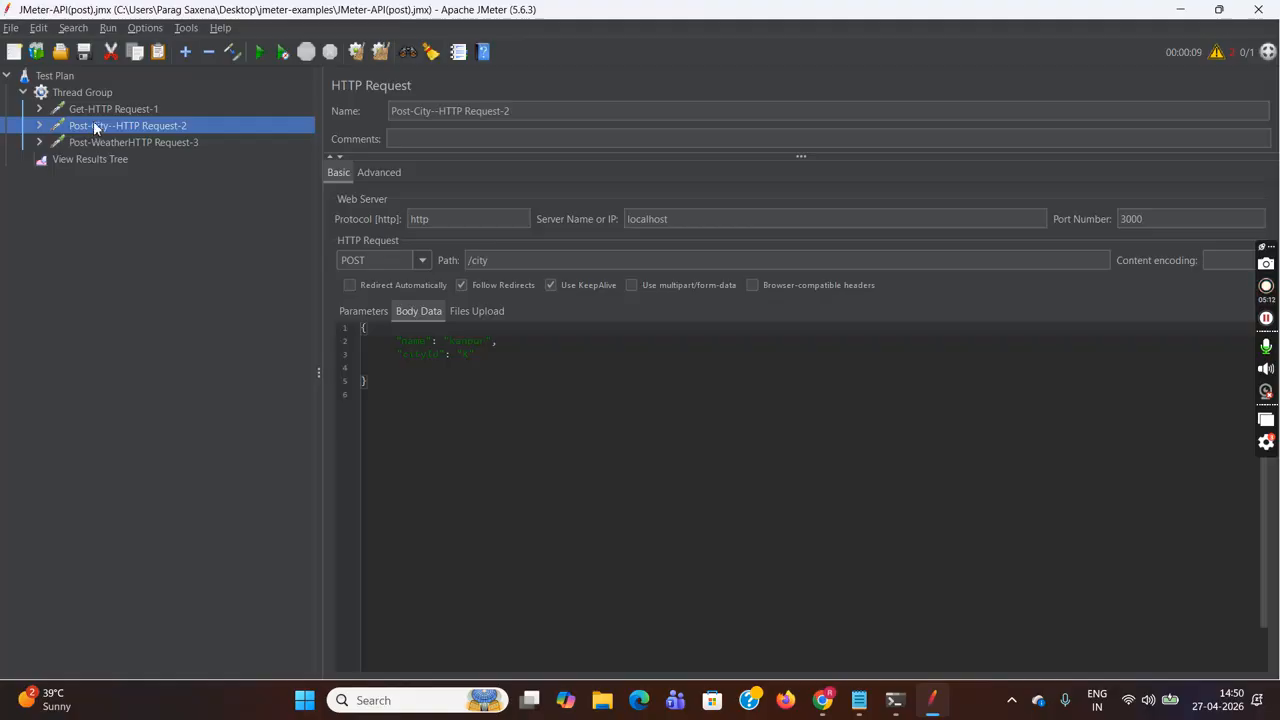
left_click(94, 110)
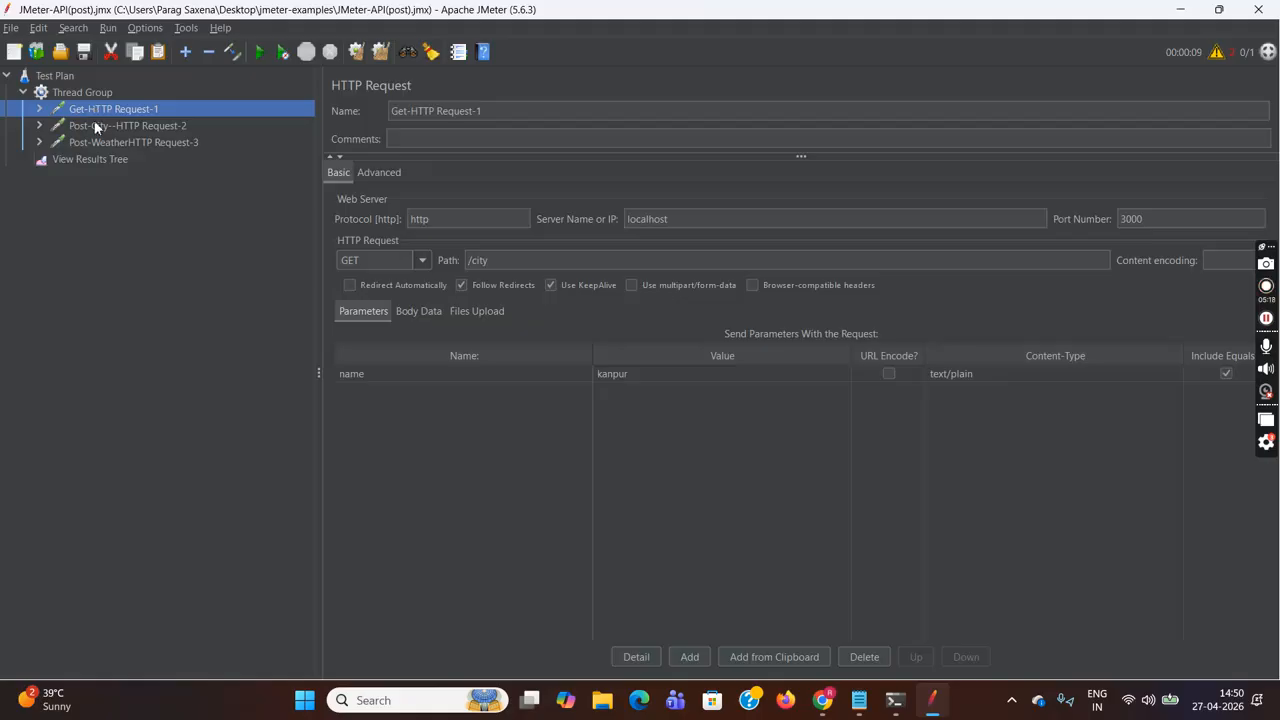
left_click(111, 125)
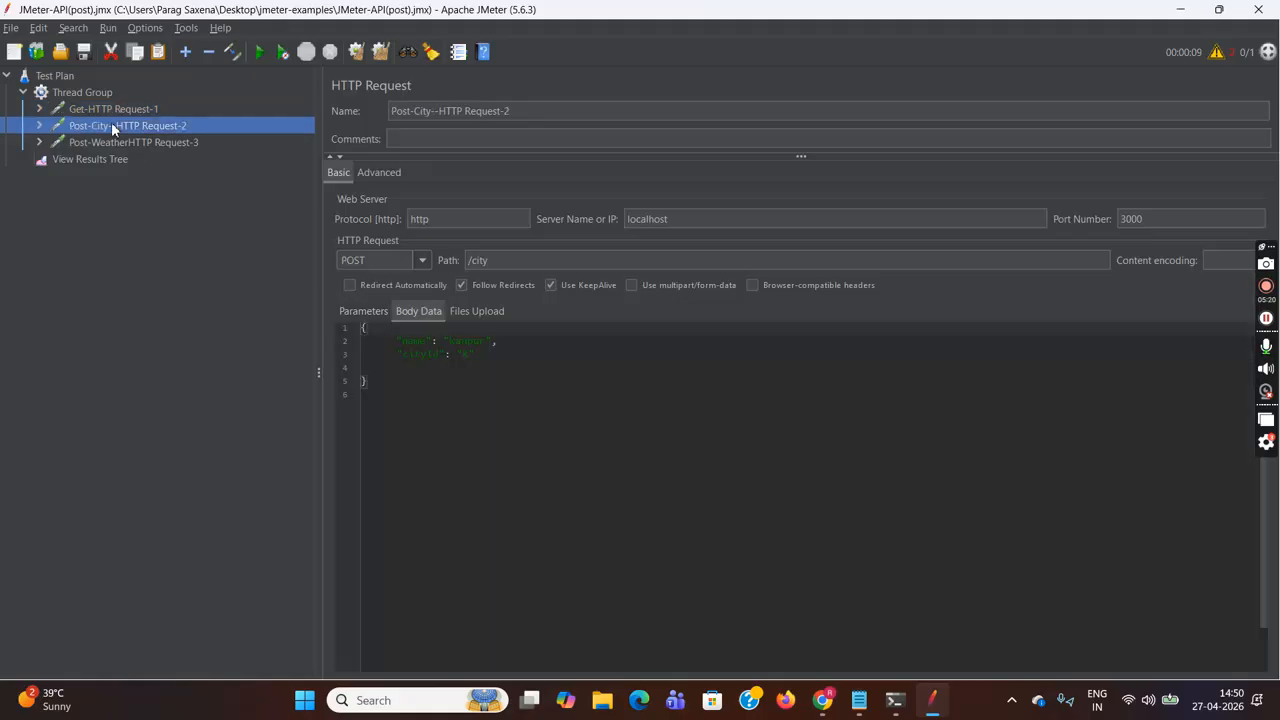
left_click(97, 110)
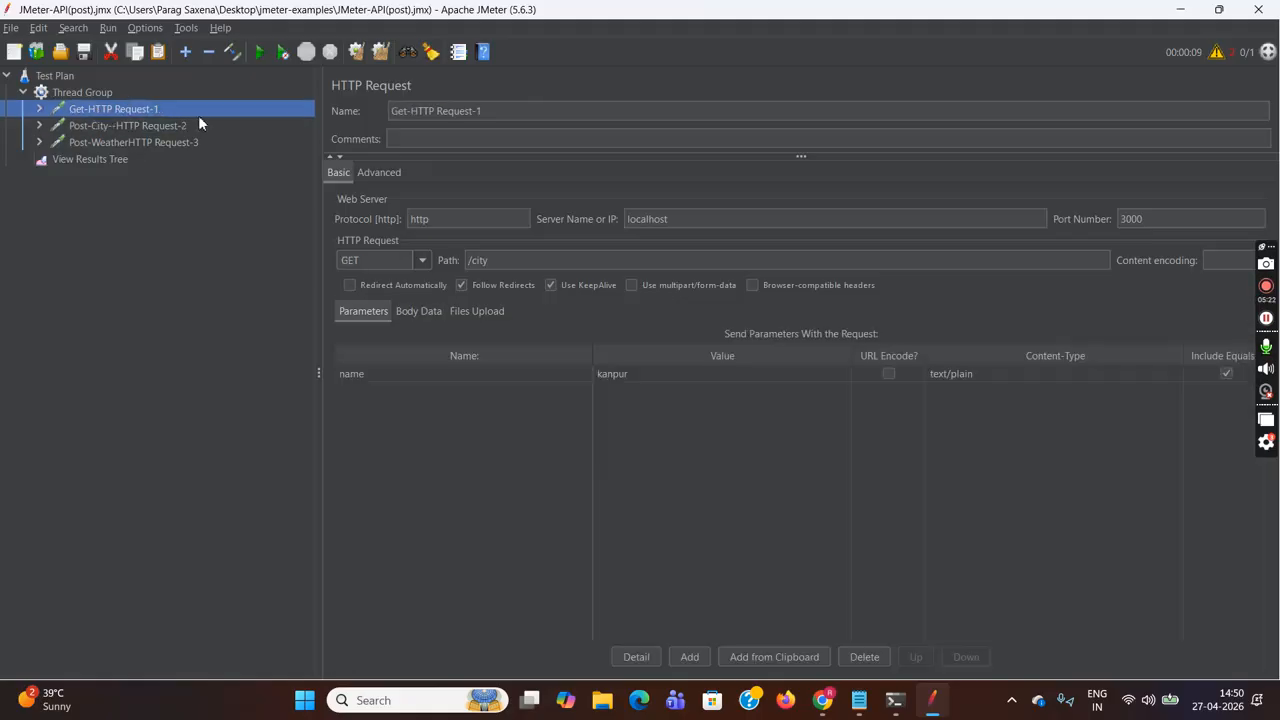
left_click(39, 125)
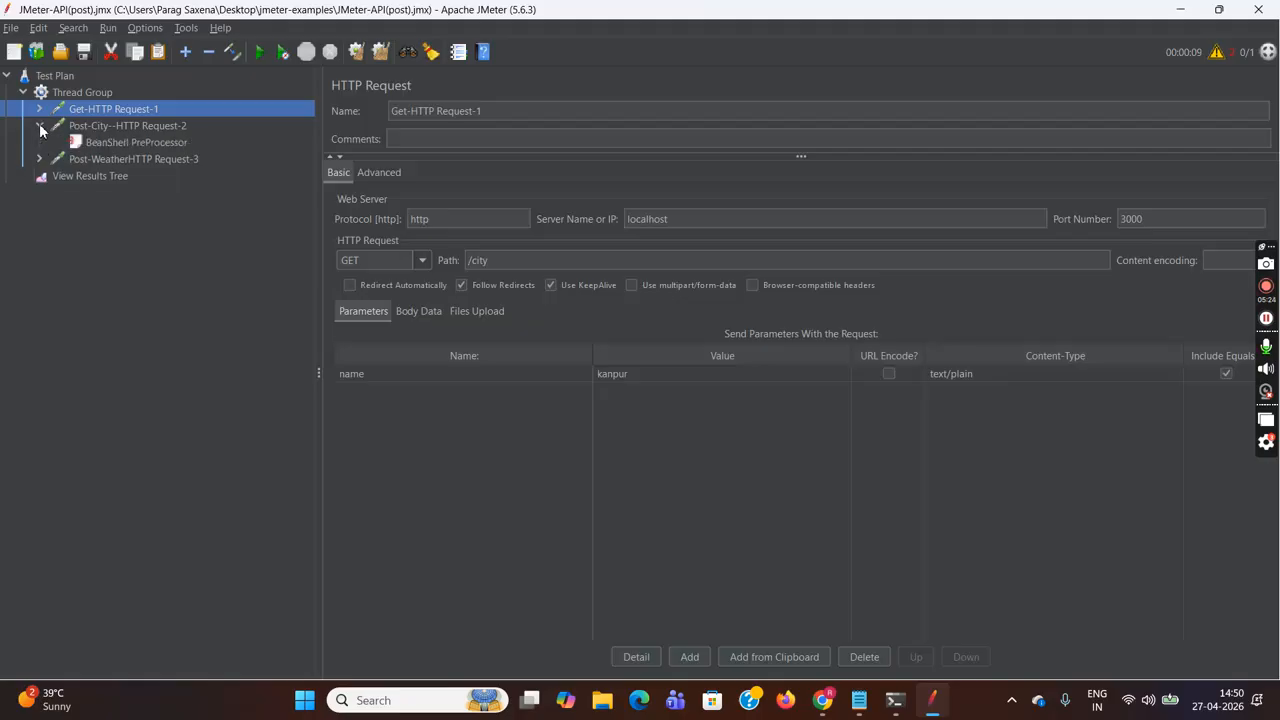
left_click(137, 124)
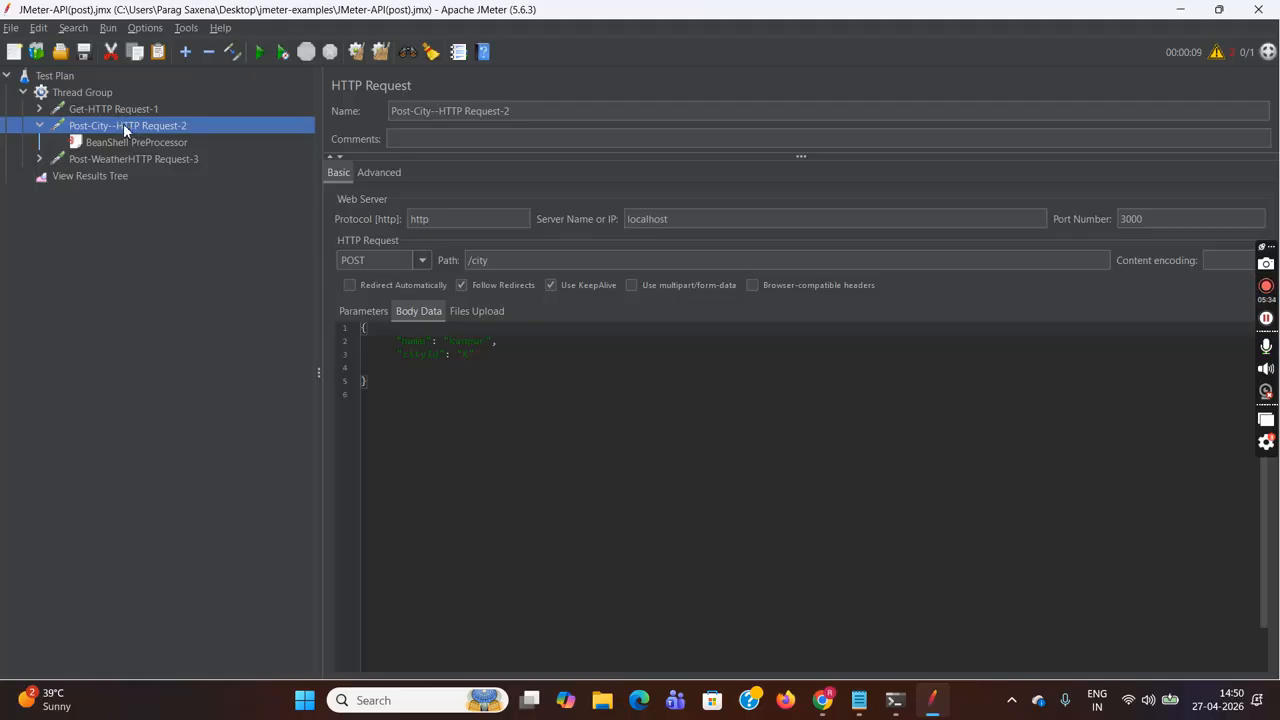
- Look through the pre-processor types that can be added to the Post-City request, and open its existing BeanShell PreProcessor
right_click(123, 123)
mouse_move(215, 133)
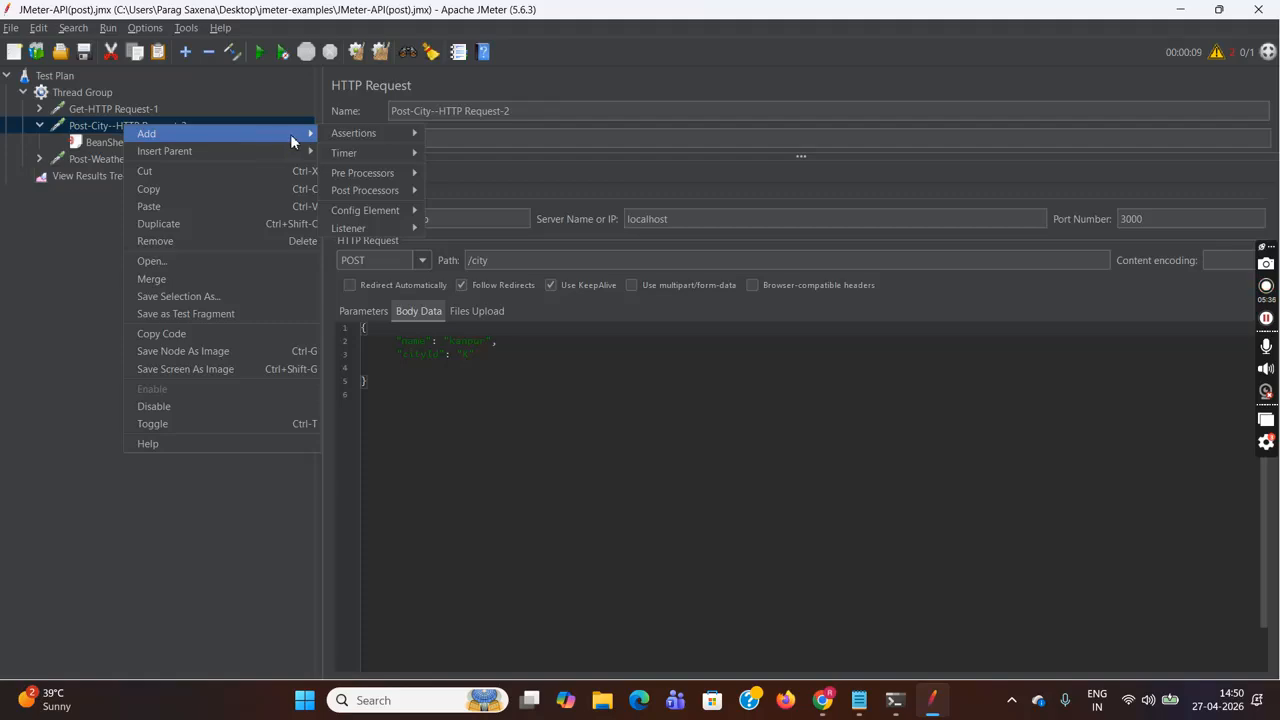
mouse_move(368, 176)
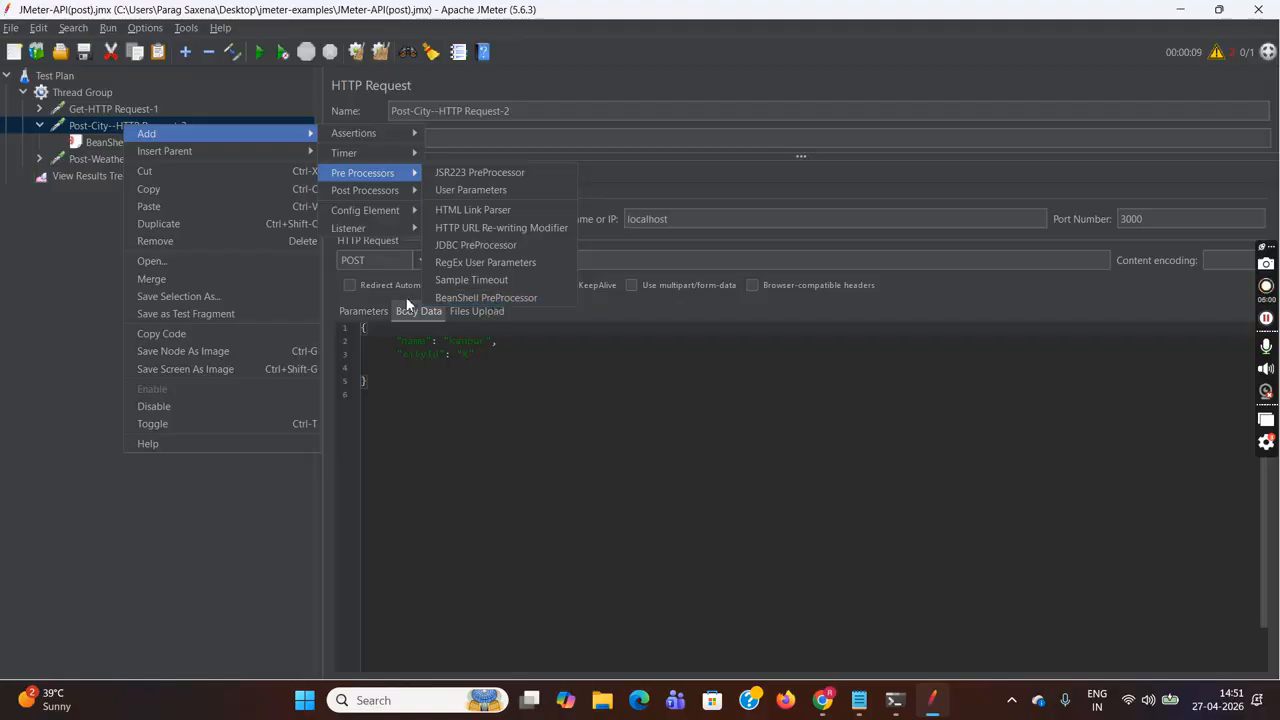
left_click(83, 336)
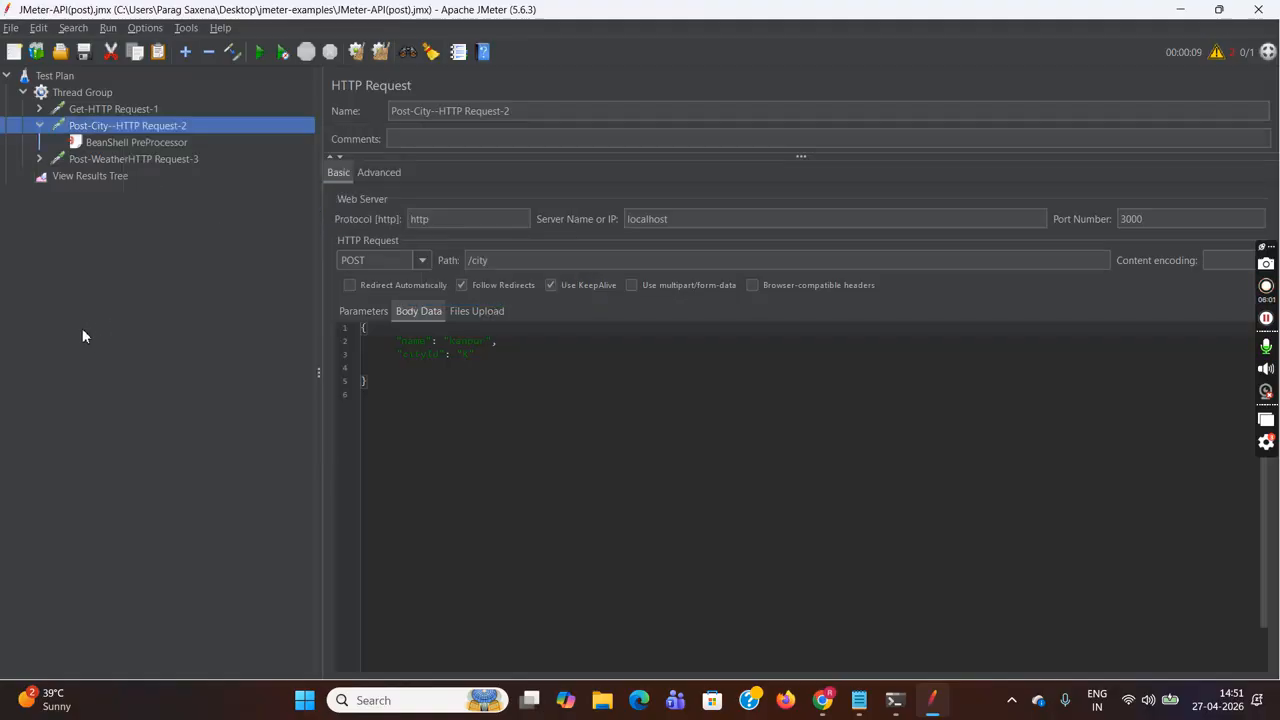
left_click(166, 143)
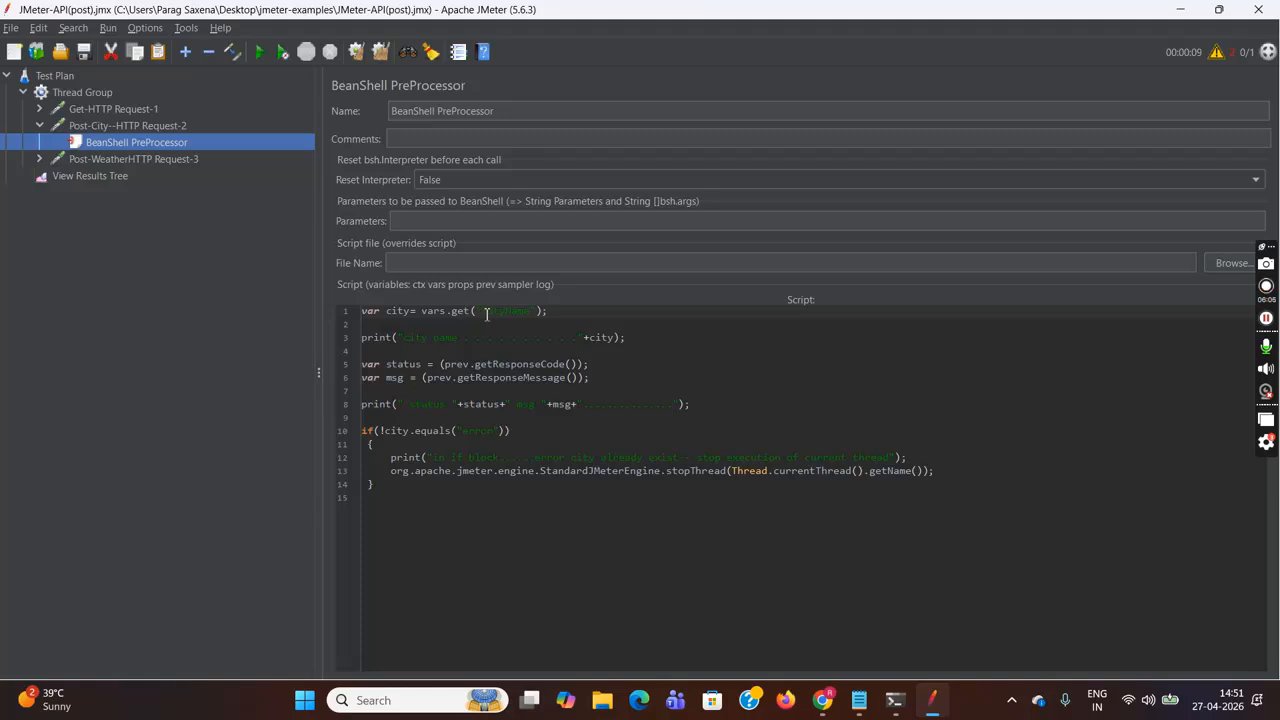
- Expand Get-HTTP Request-1 and review the created variable name and path expression in its JSON Extractor
left_click(104, 108)
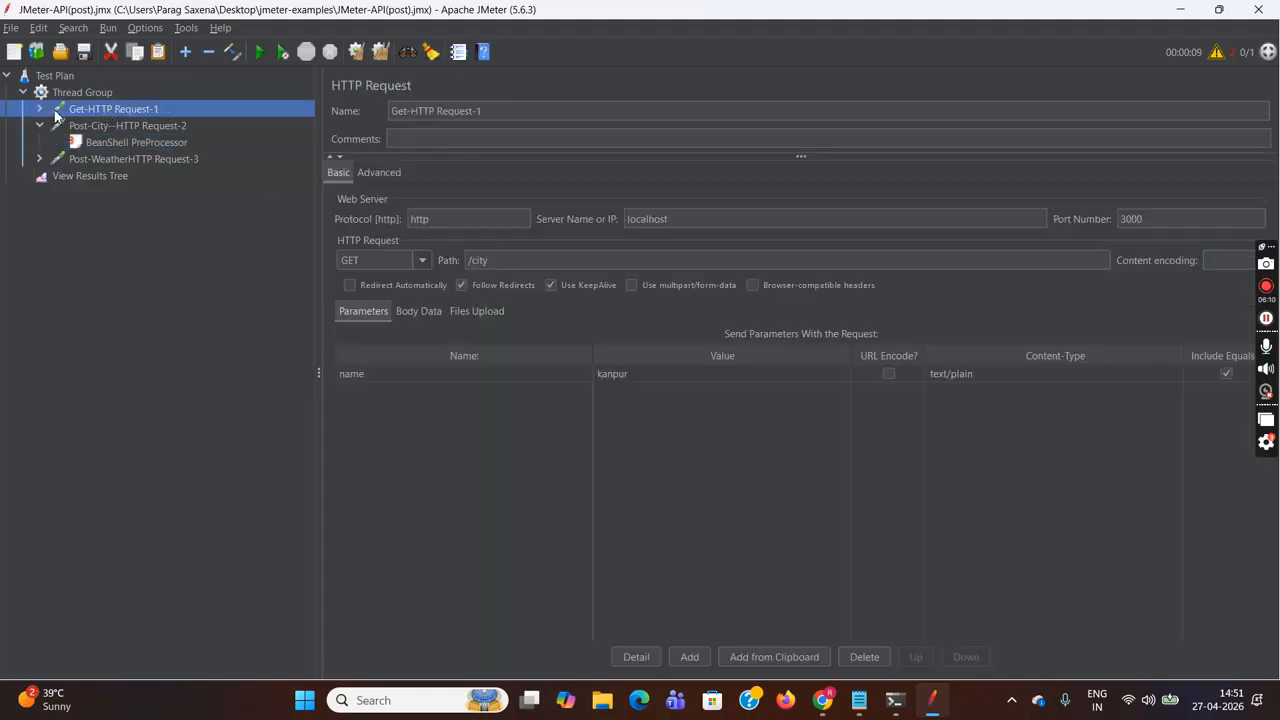
left_click(40, 110)
left_click(104, 127)
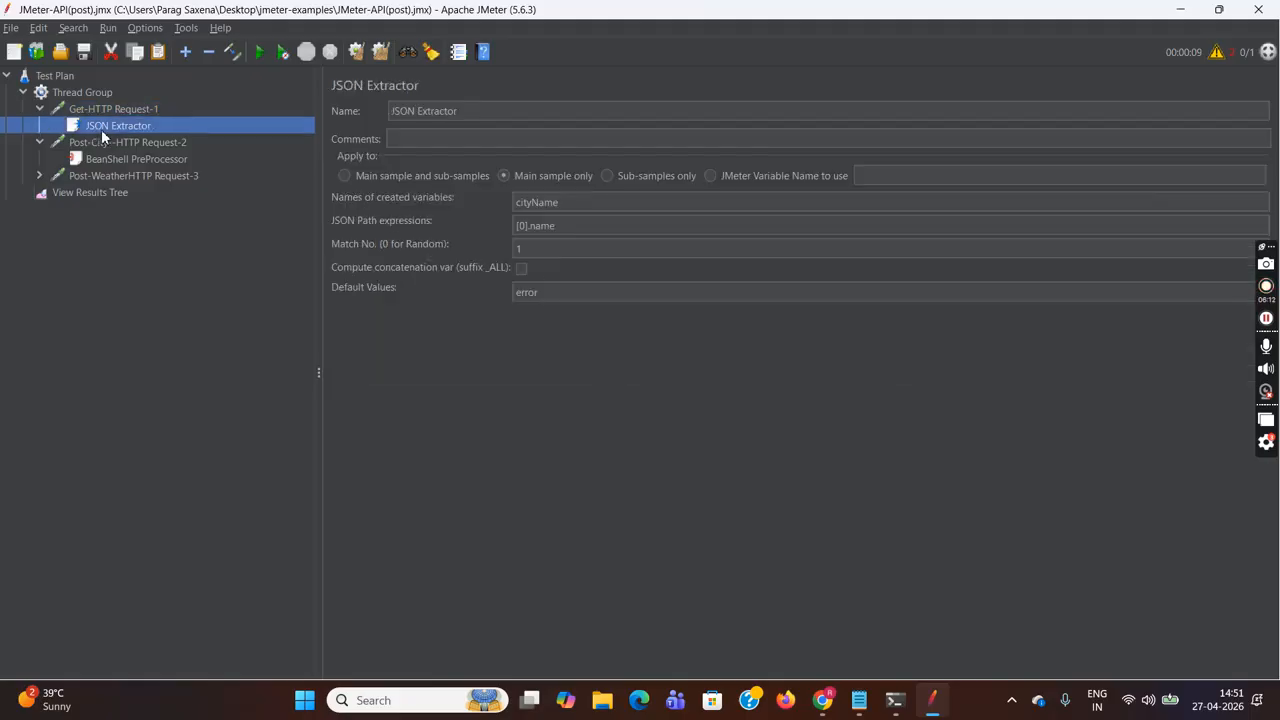
left_click_drag(586, 204, 507, 206)
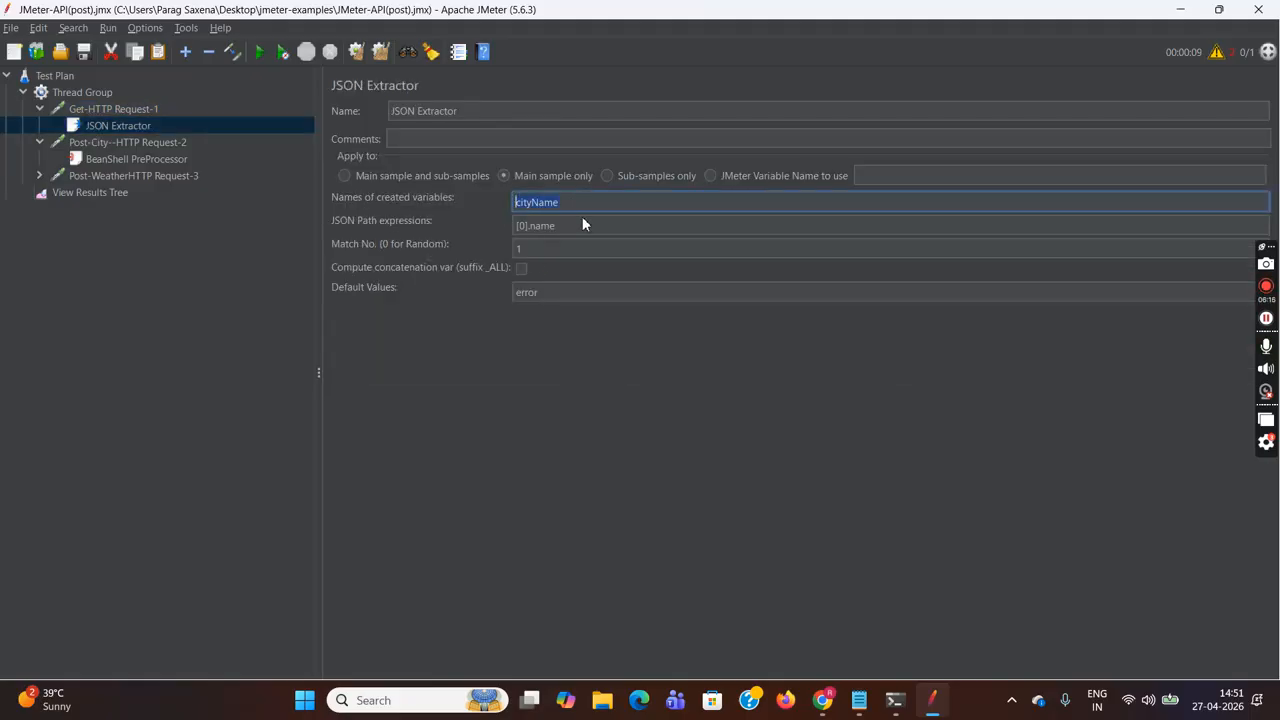
left_click_drag(588, 227, 507, 228)
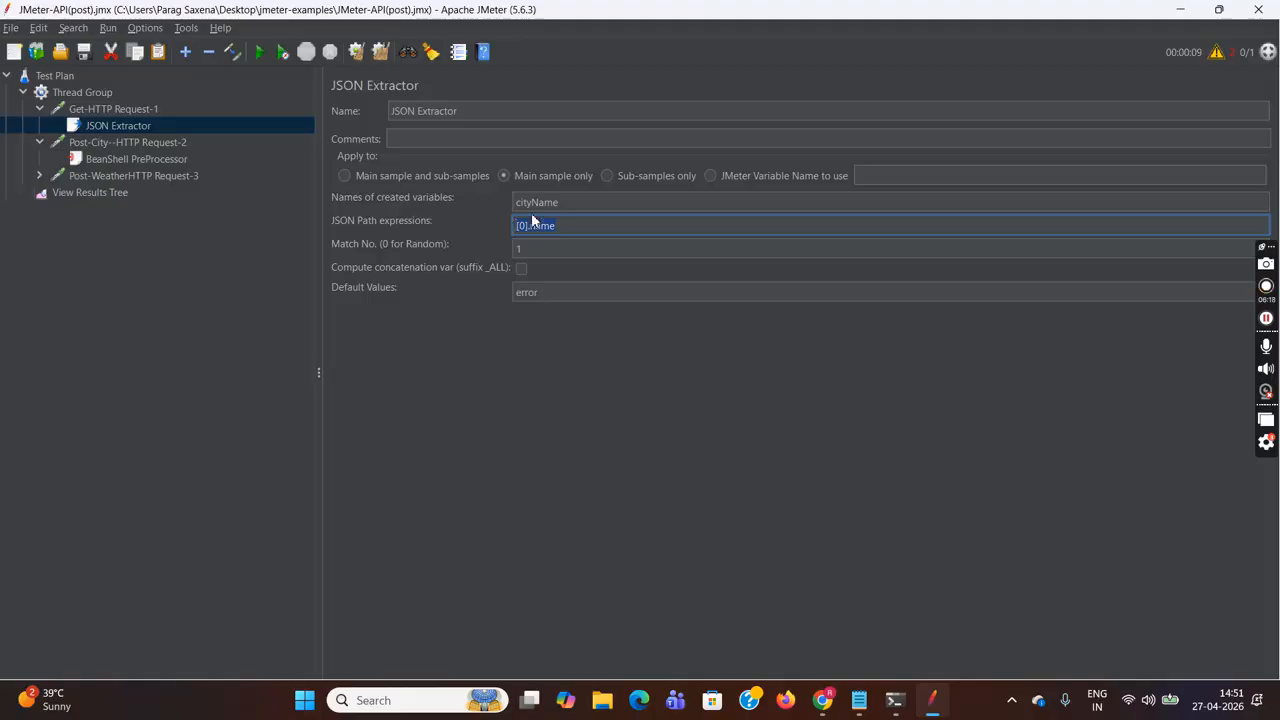
- Reopen the BeanShell PreProcessor and examine how its script reads cityName into the city variable and prints the city name
left_click(128, 160)
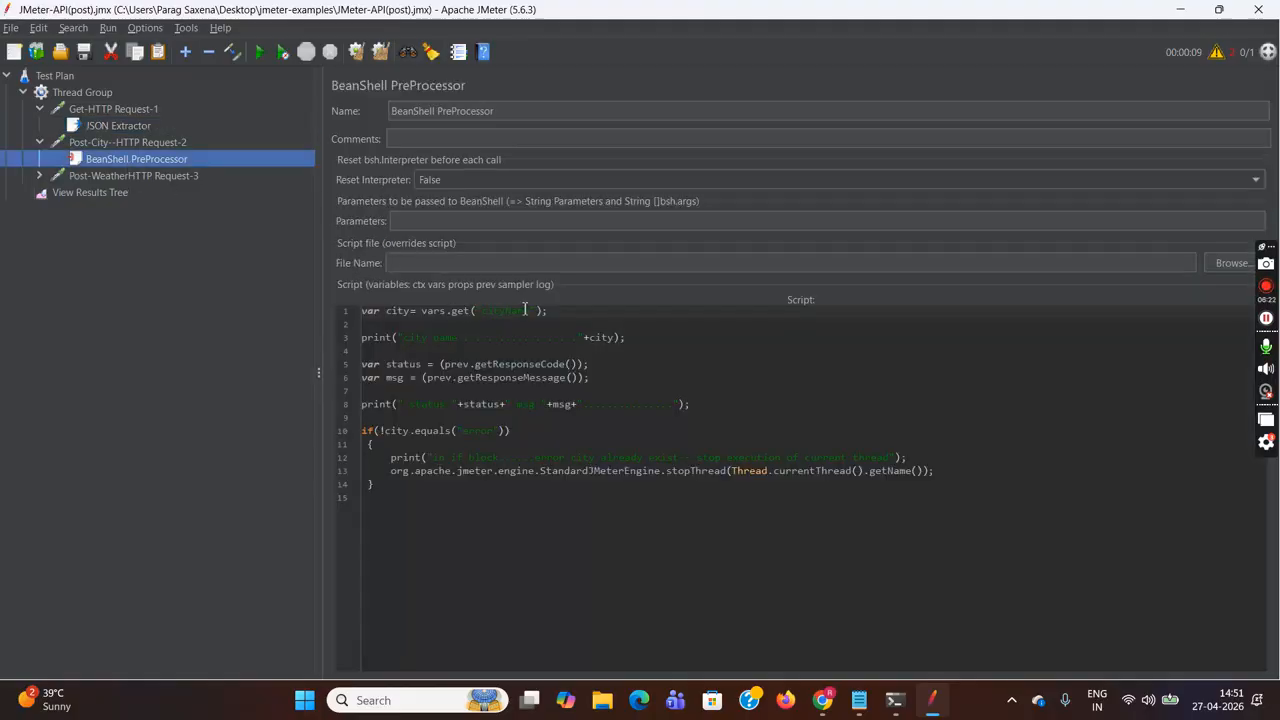
left_click_drag(571, 315, 448, 313)
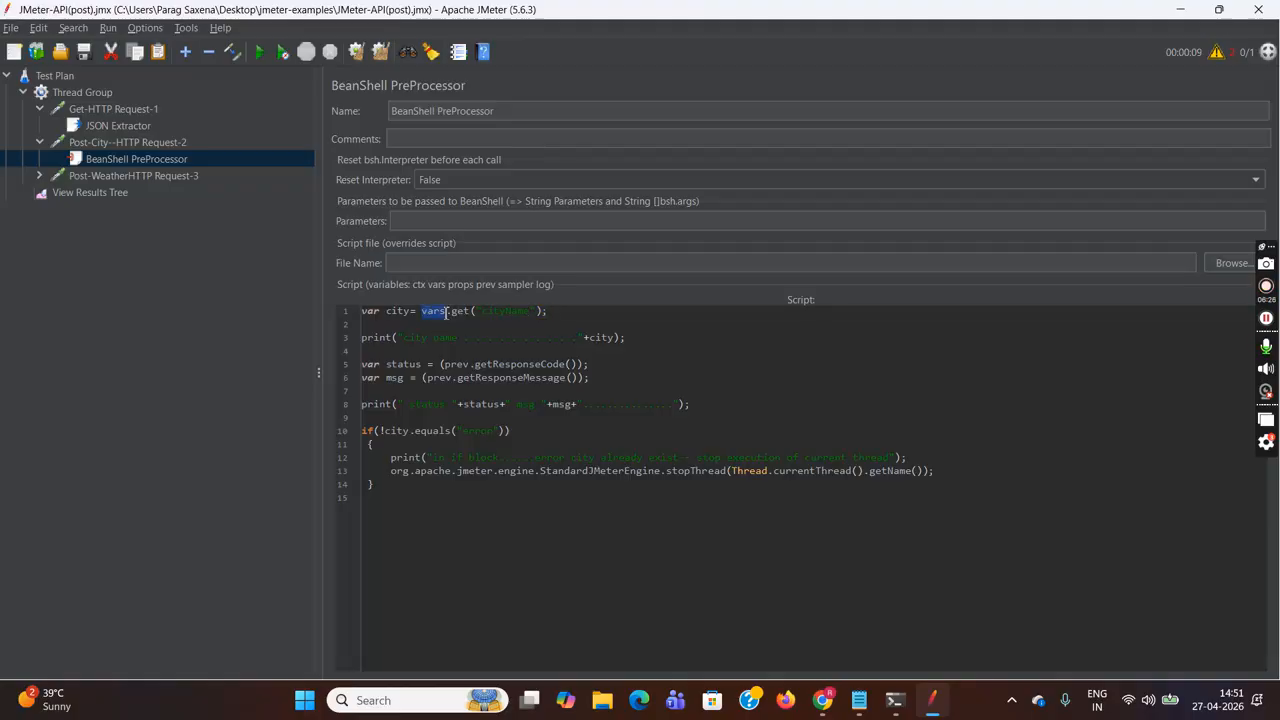
left_click(446, 313)
left_click_drag(488, 311, 531, 313)
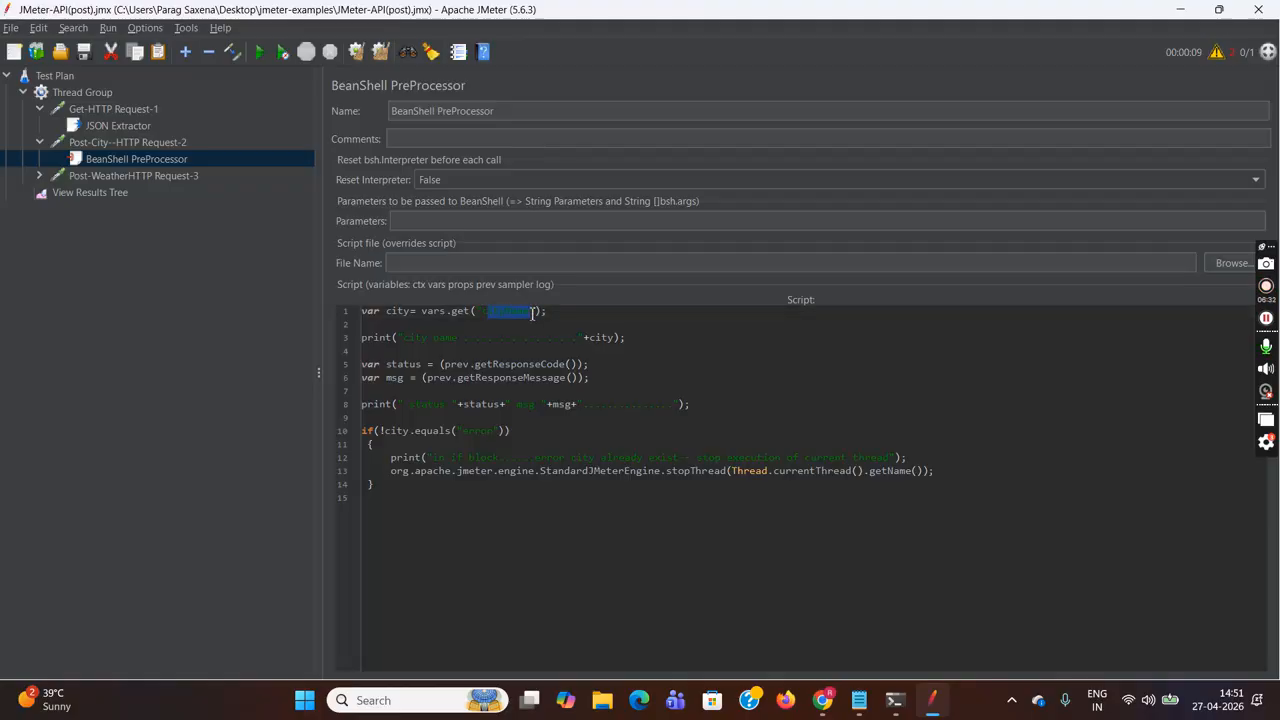
left_click(531, 313)
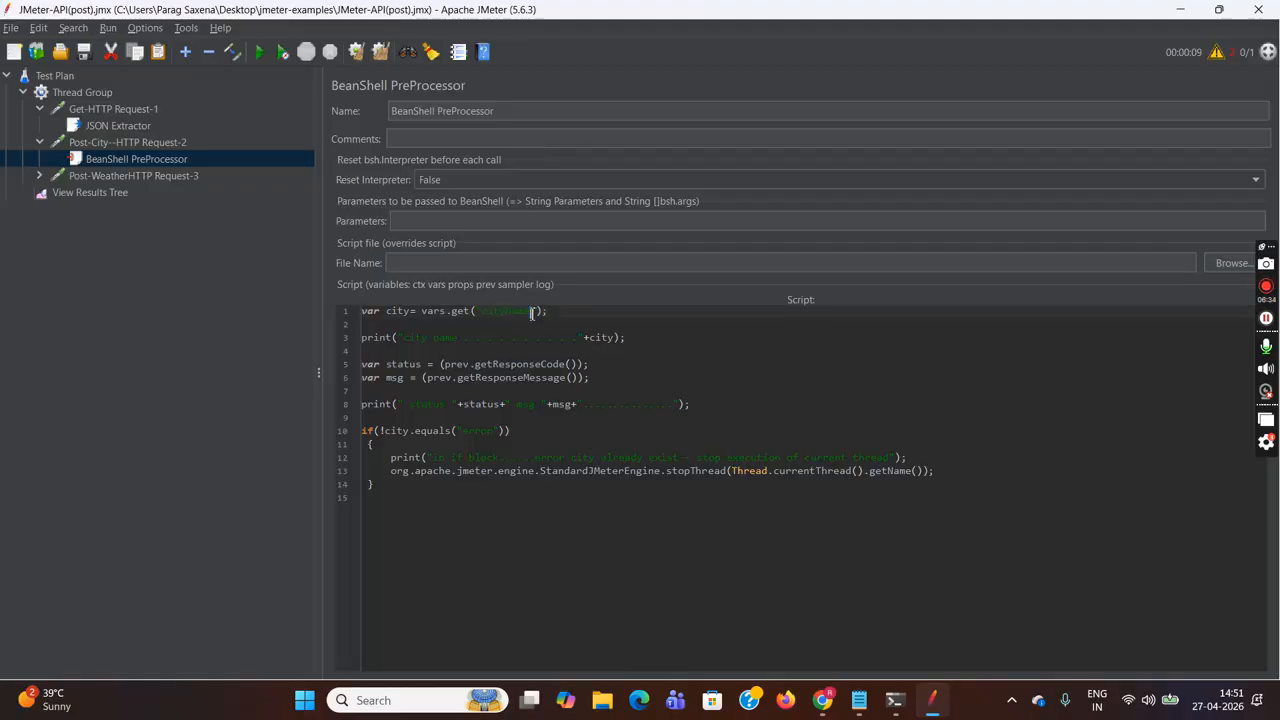
double_click(398, 311)
left_click(533, 322)
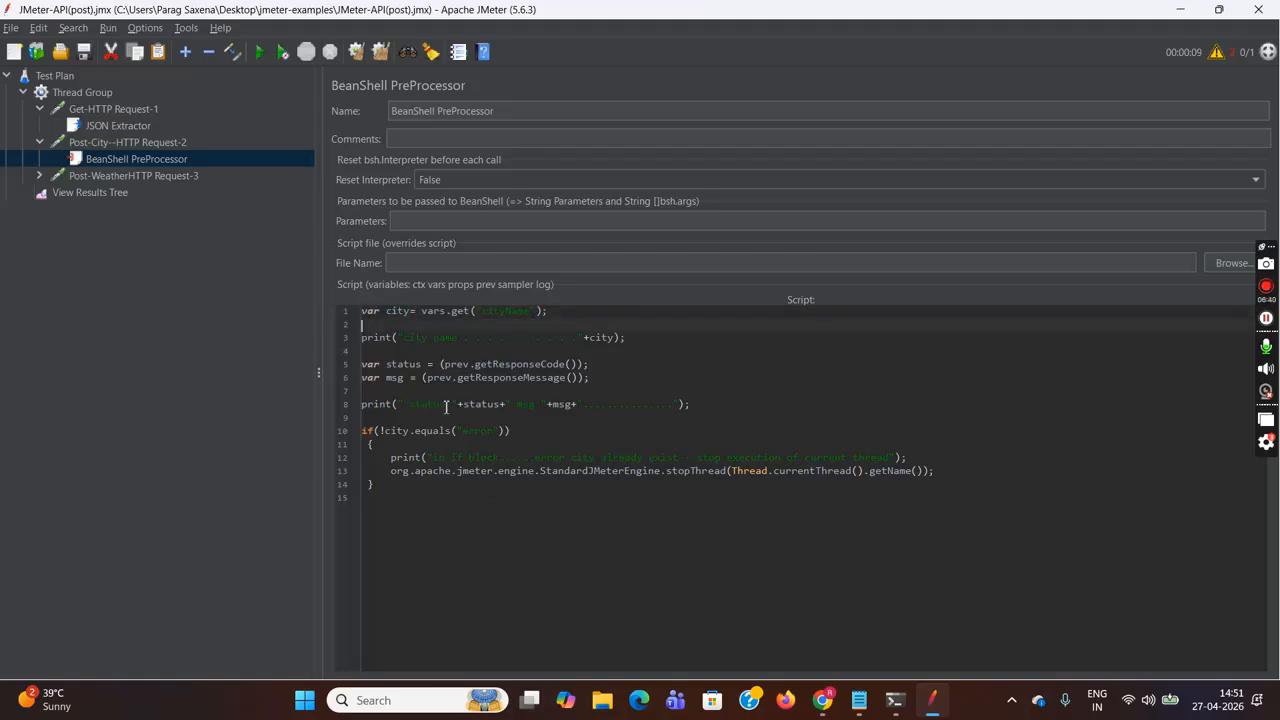
left_click_drag(408, 339, 512, 337)
left_click(511, 337)
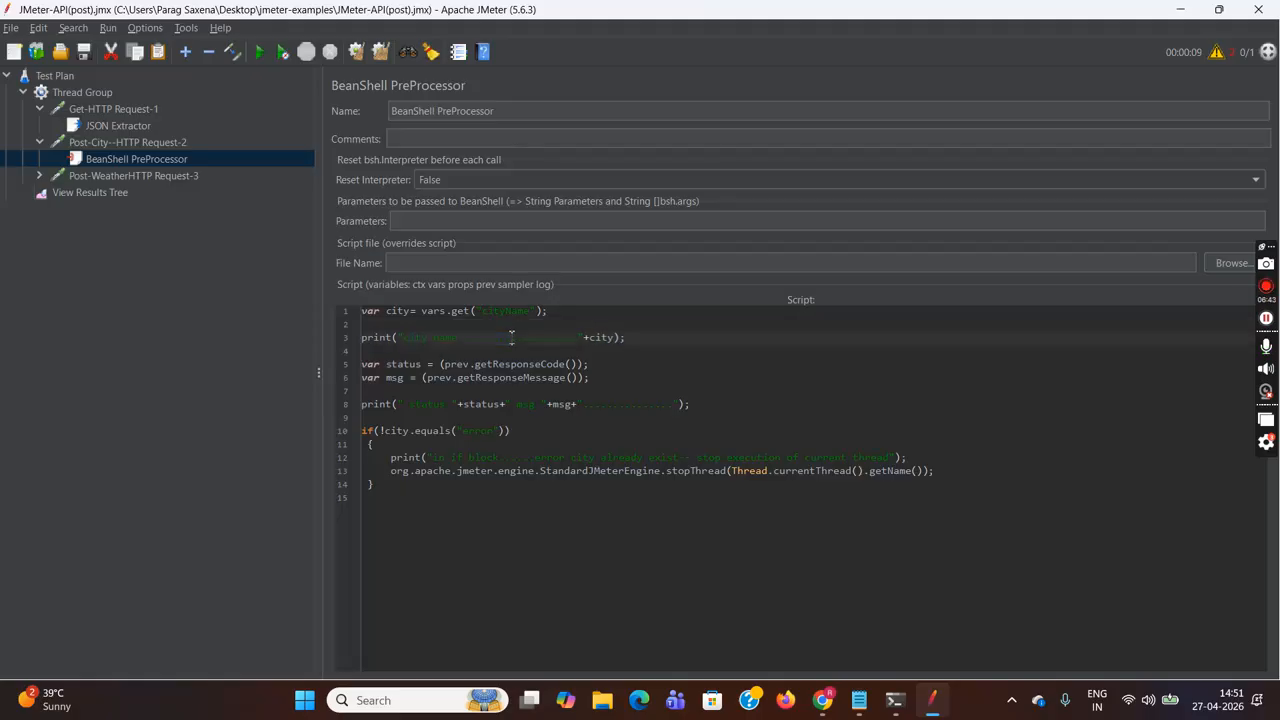
- Show the Log Viewer to check where the script's output goes, and hide it again
left_click(142, 28)
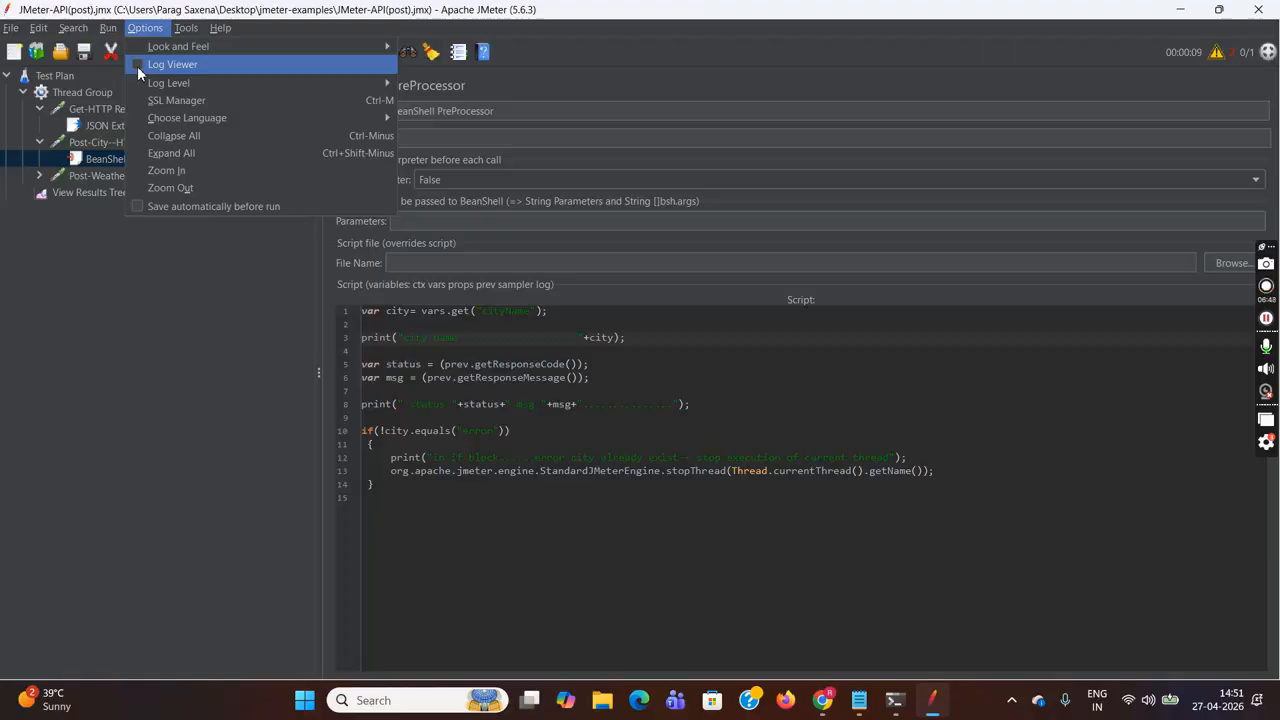
left_click(139, 72)
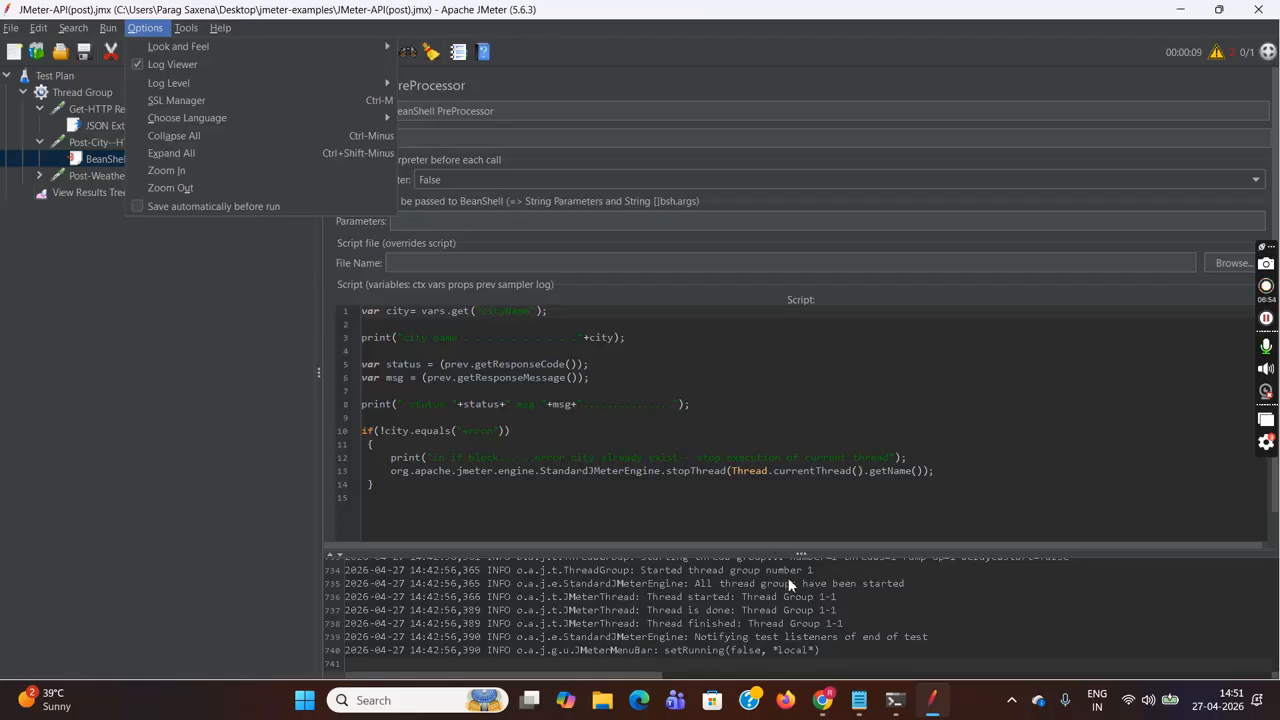
left_click(142, 65)
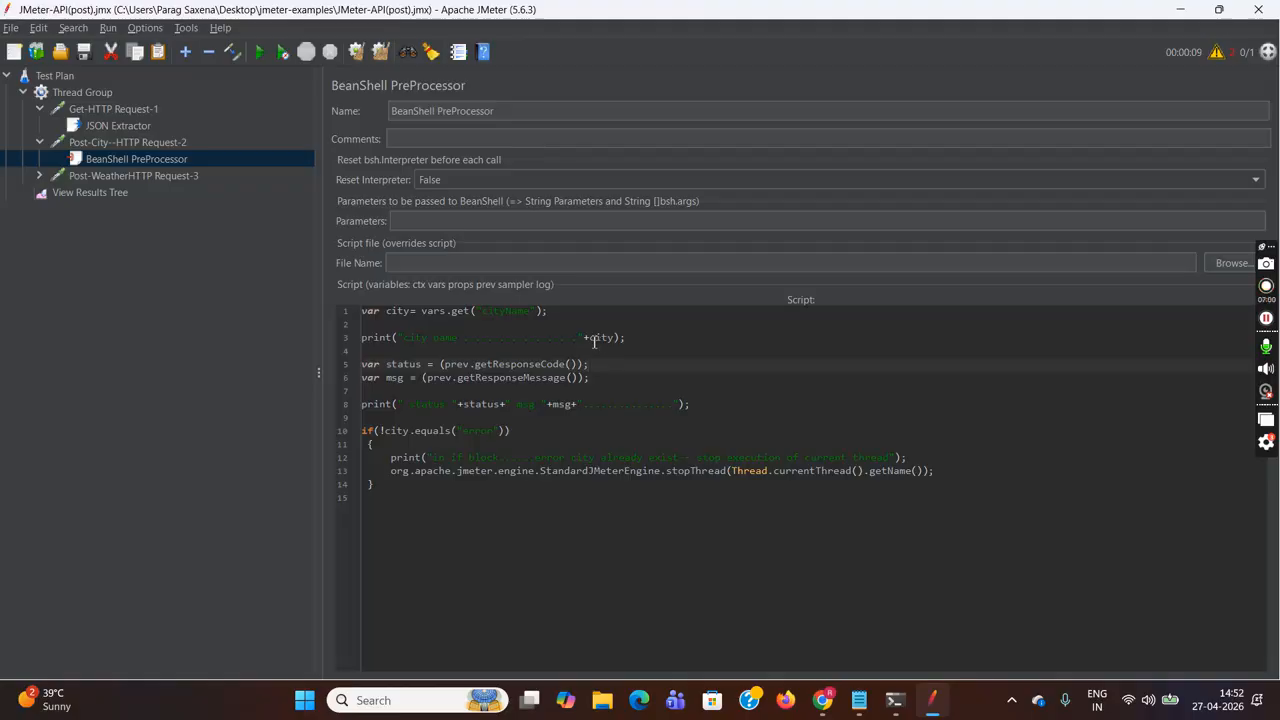
- Examine the printed city variable and the script lines that take the previous sampler's response code and message
left_click_drag(589, 338, 616, 338)
left_click(442, 364)
left_click(438, 390)
left_click_drag(364, 364, 603, 378)
left_click(603, 378)
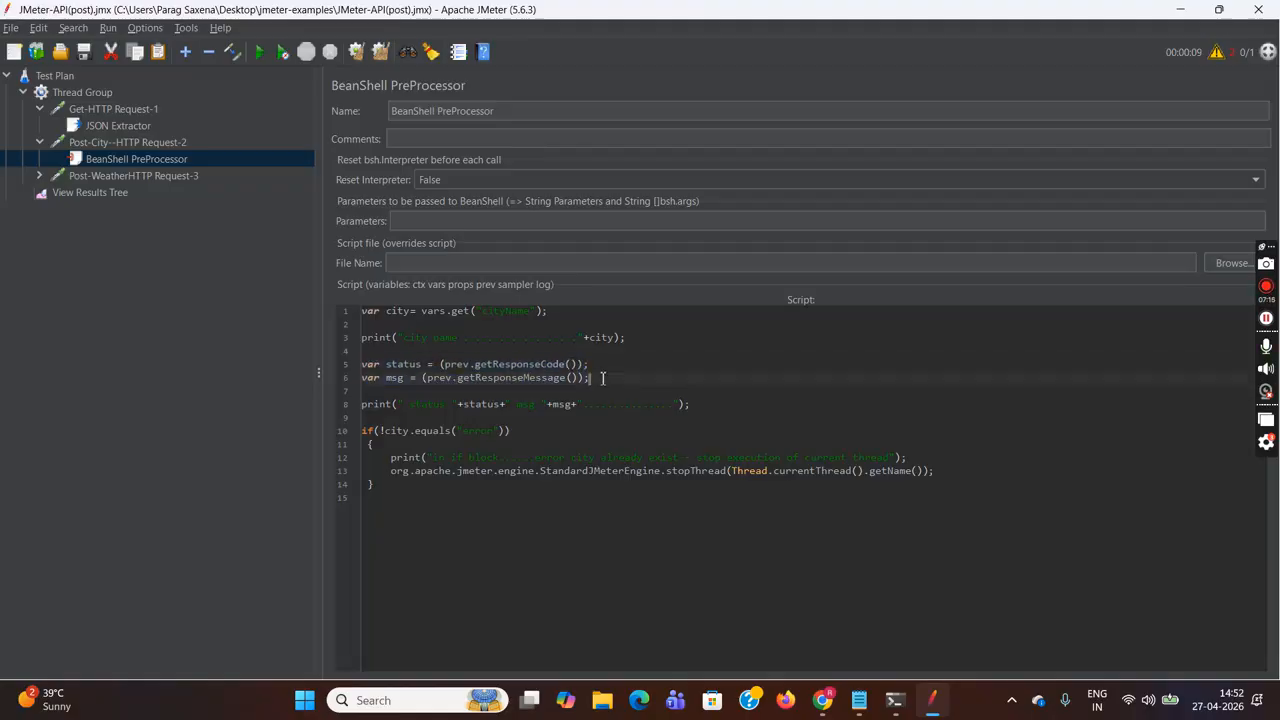
left_click(443, 365)
double_click(450, 365)
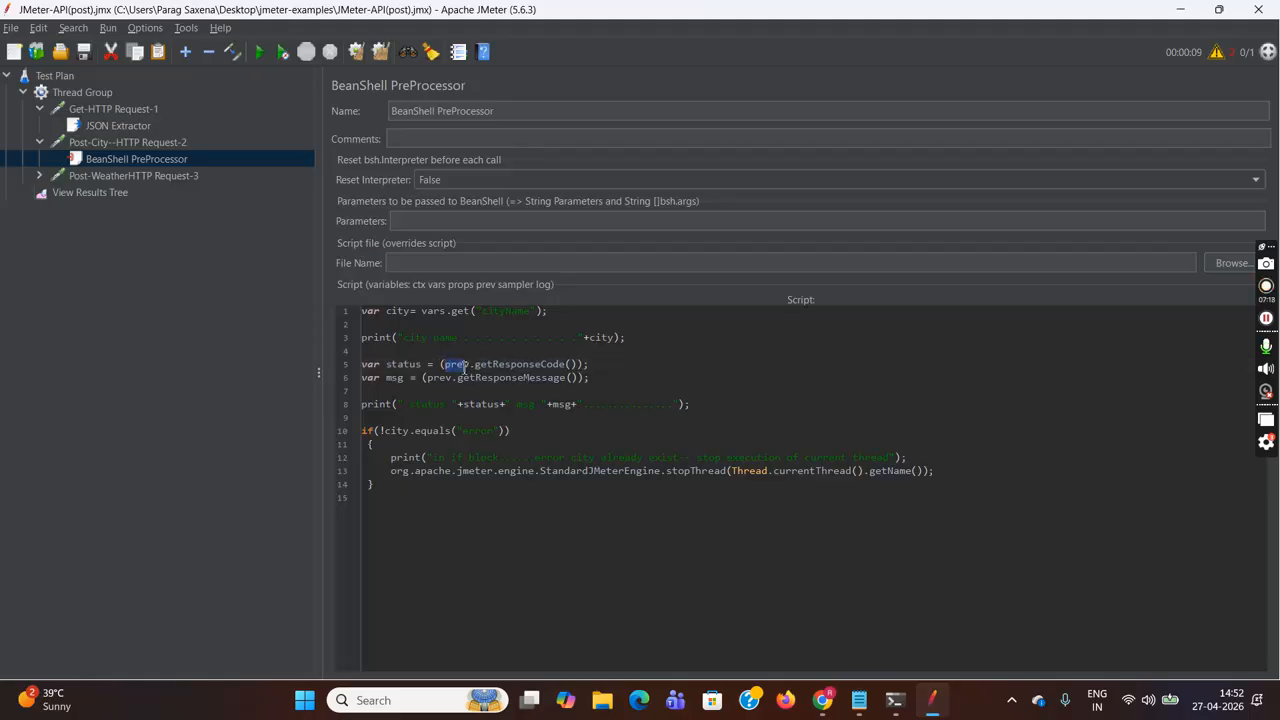
- Compare the Post-City request with the preceding Get-HTTP Request-1, and return to the BeanShell PreProcessor script
left_click(87, 146)
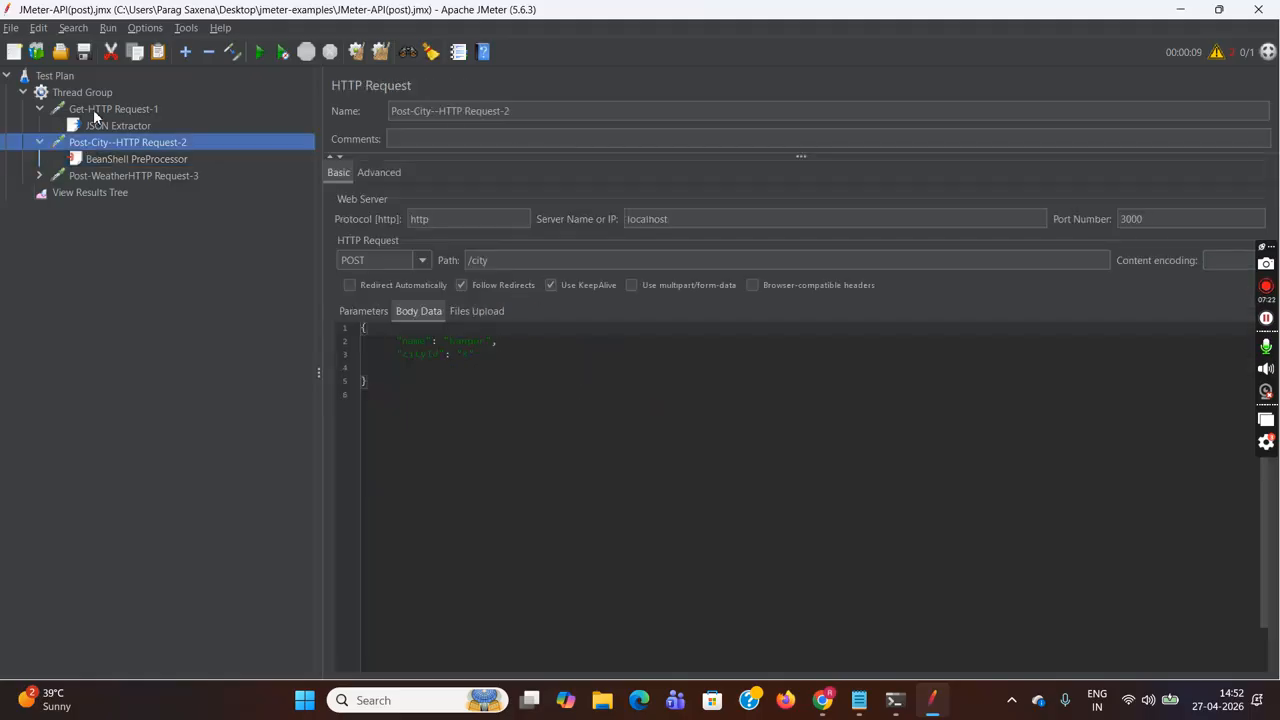
left_click(94, 112)
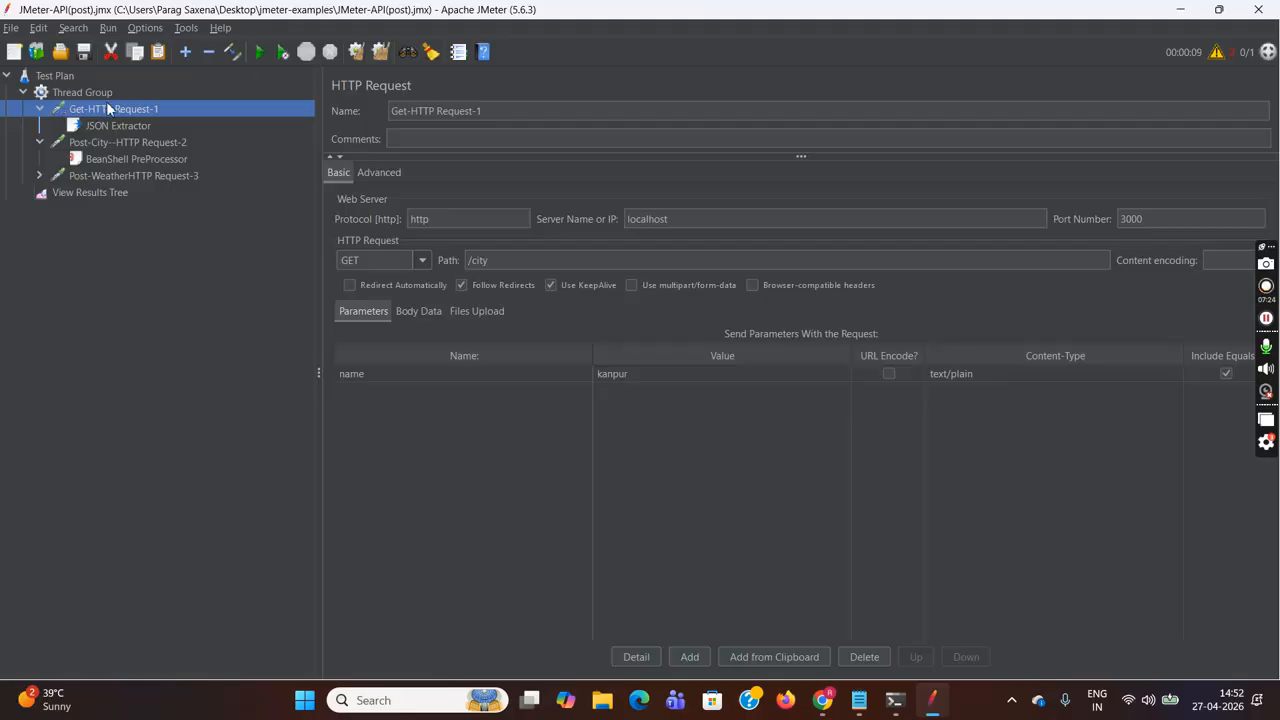
left_click(110, 145)
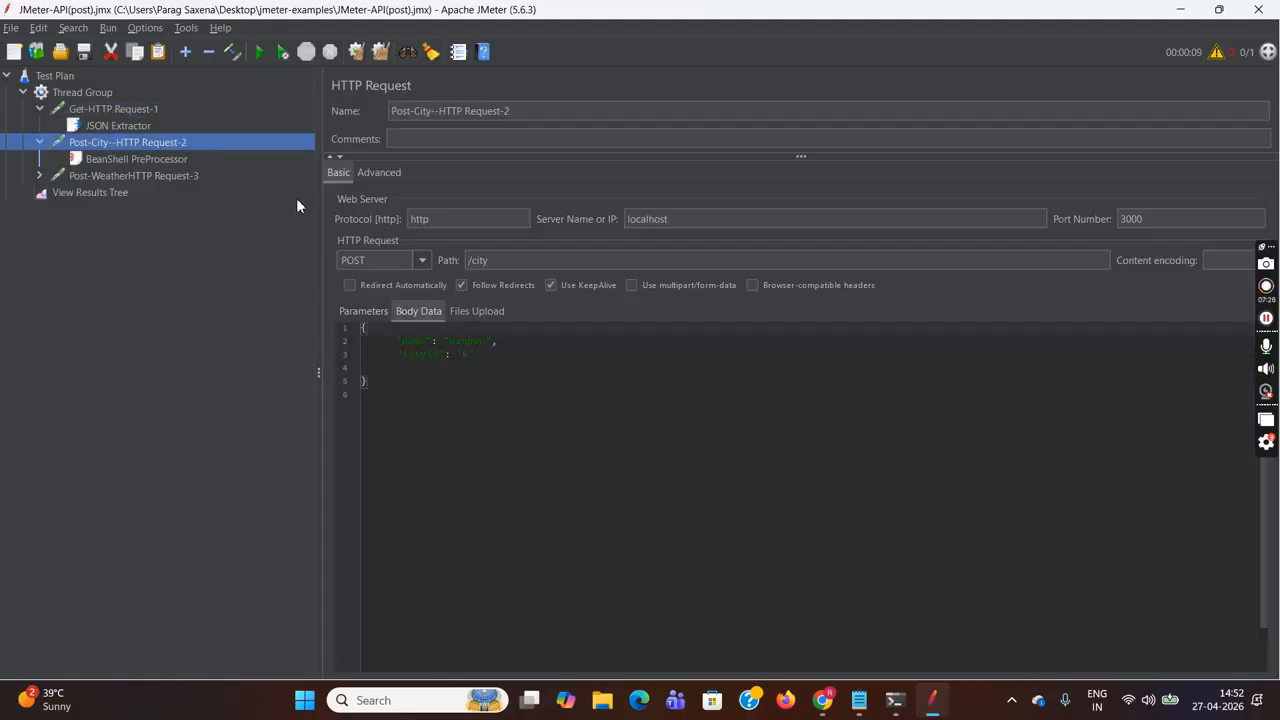
left_click(162, 159)
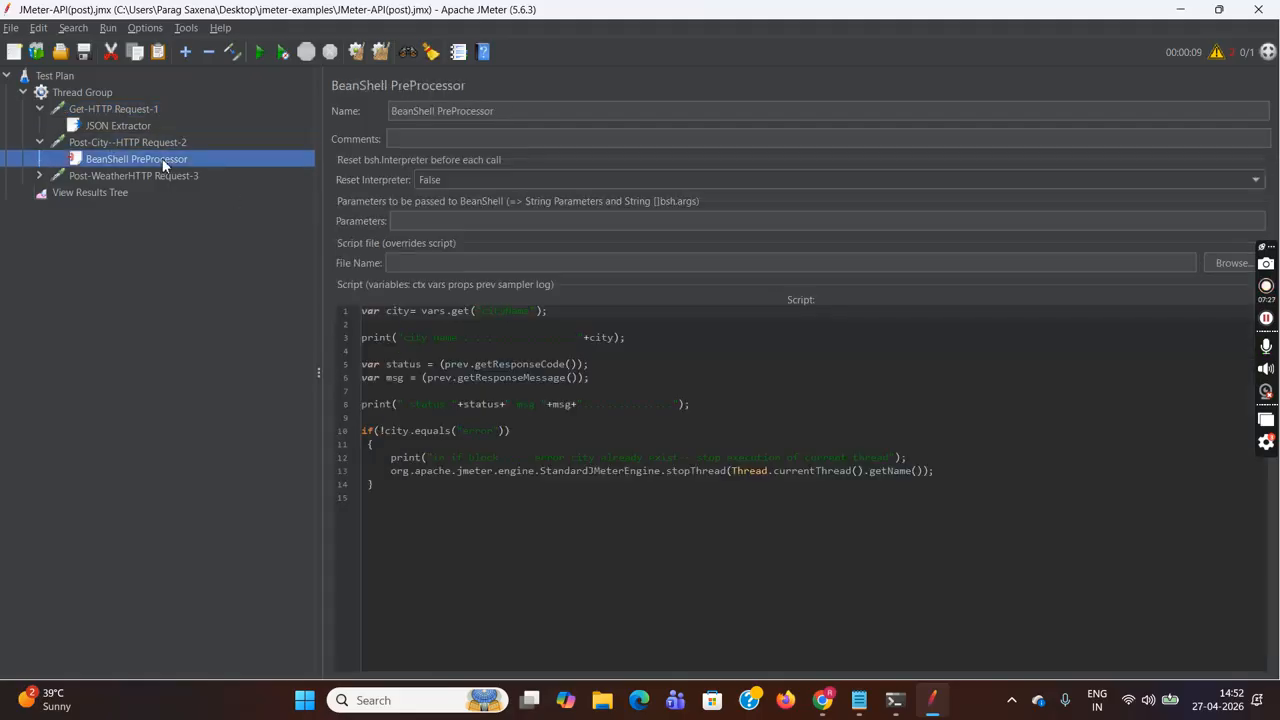
- Examine the script's if condition, focusing on the negation and the "error" value compared with the city variable
left_click(381, 432)
type("!")
left_click(468, 434)
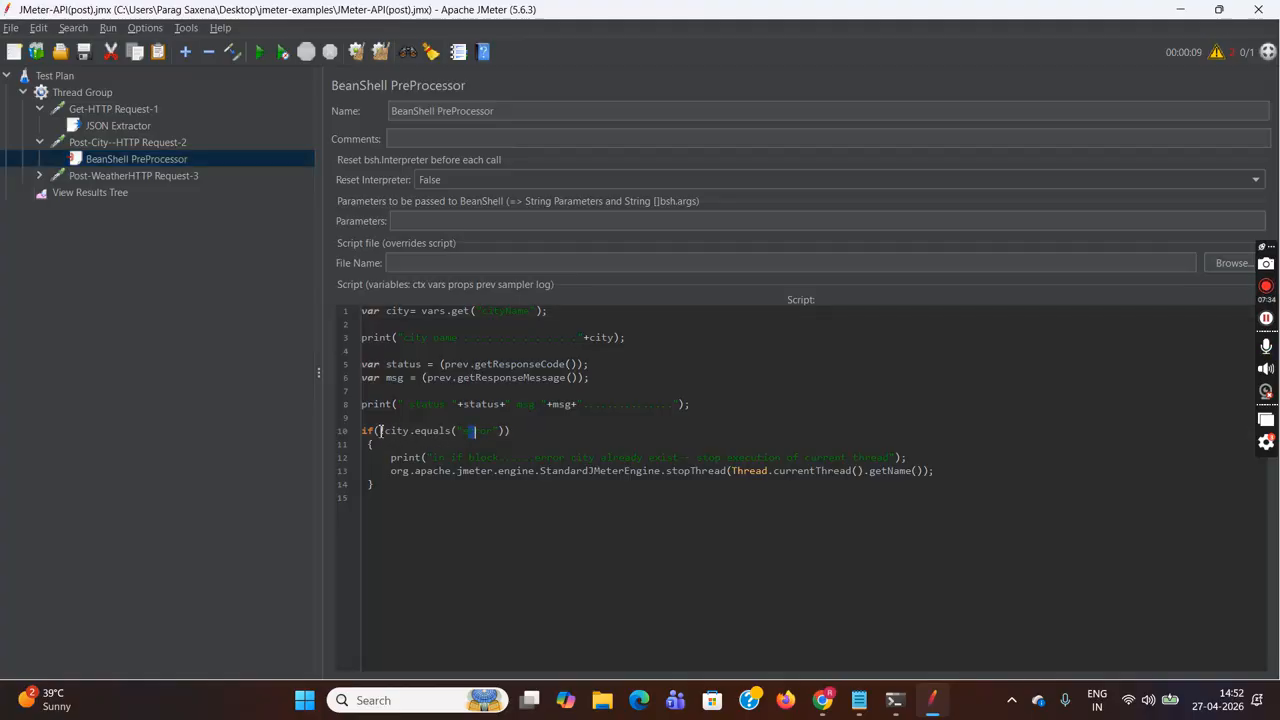
left_click_drag(380, 431, 388, 431)
left_click(384, 431)
left_click_drag(461, 434, 483, 434)
left_click(483, 434)
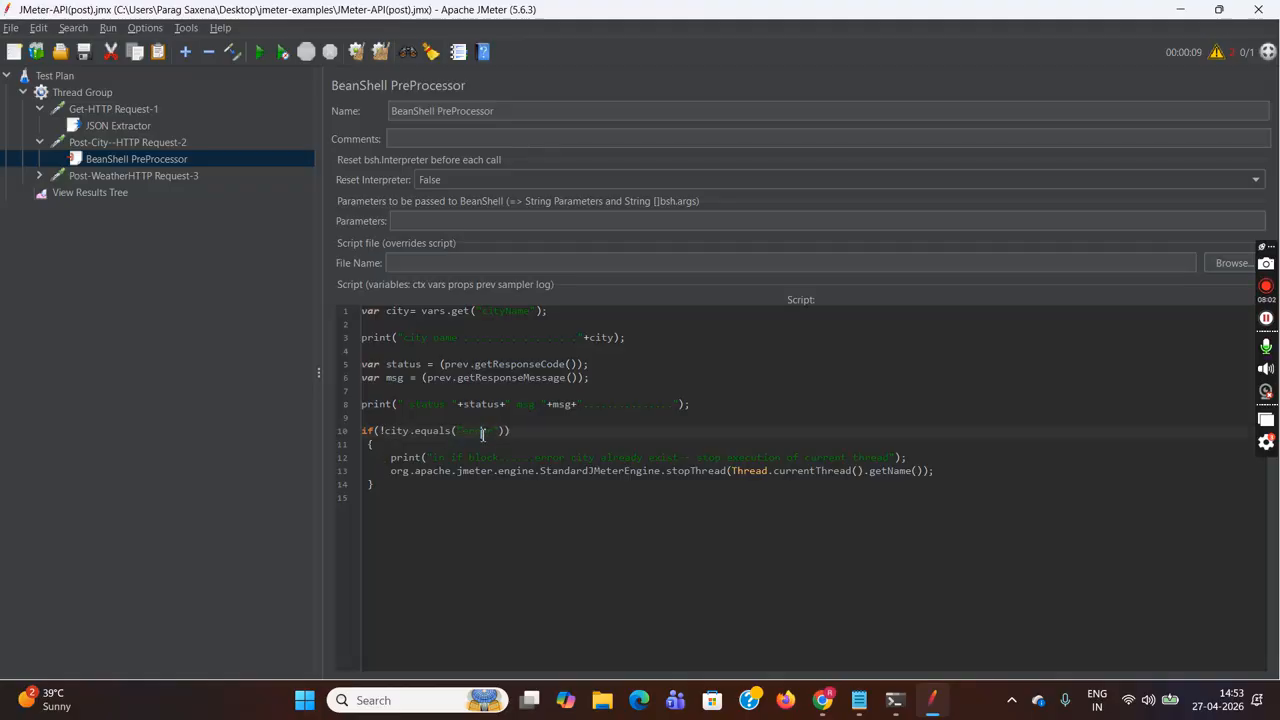
- Recheck the JSON Extractor's default value and path expression against the script's if condition
left_click(122, 127)
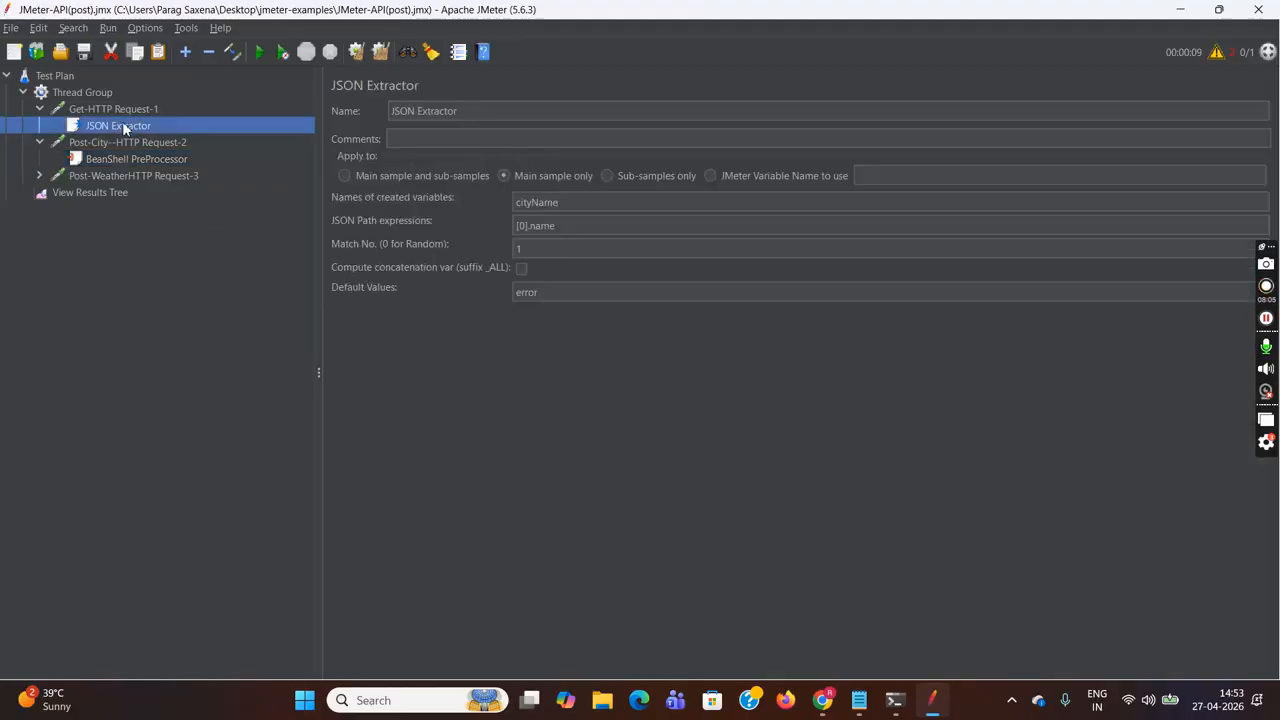
left_click(559, 292)
left_click_drag(566, 225, 513, 226)
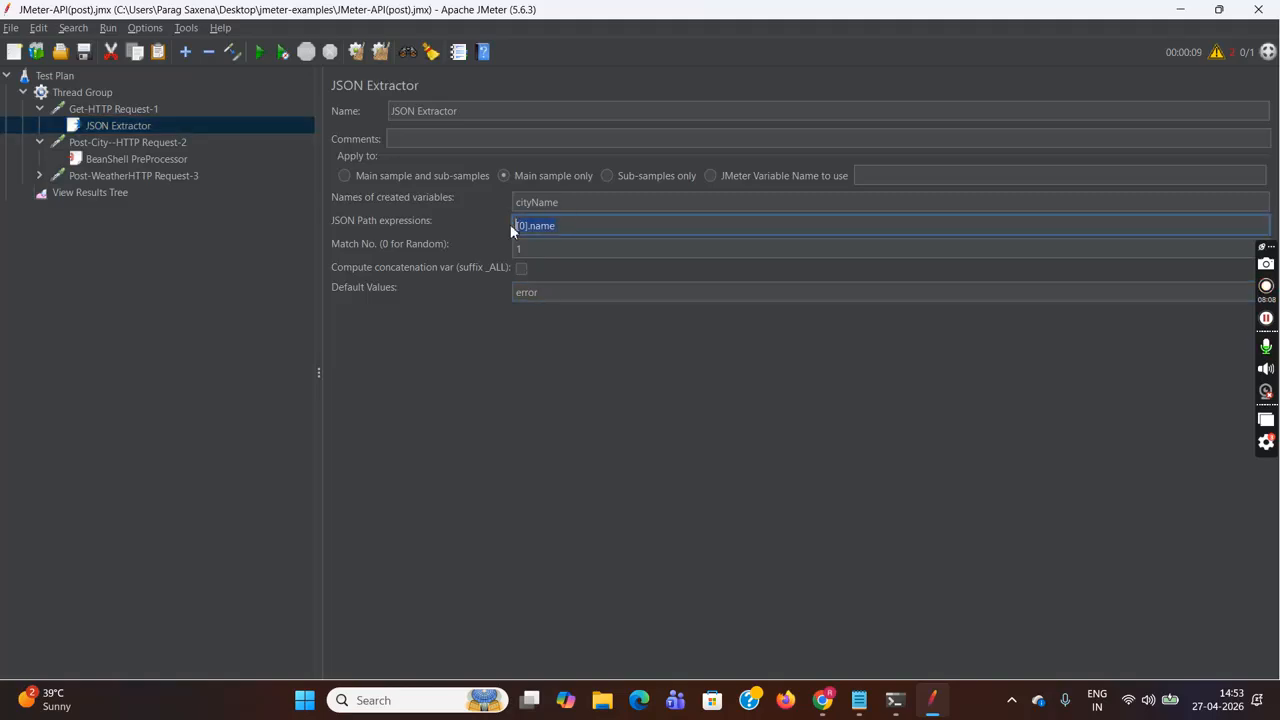
left_click(570, 229)
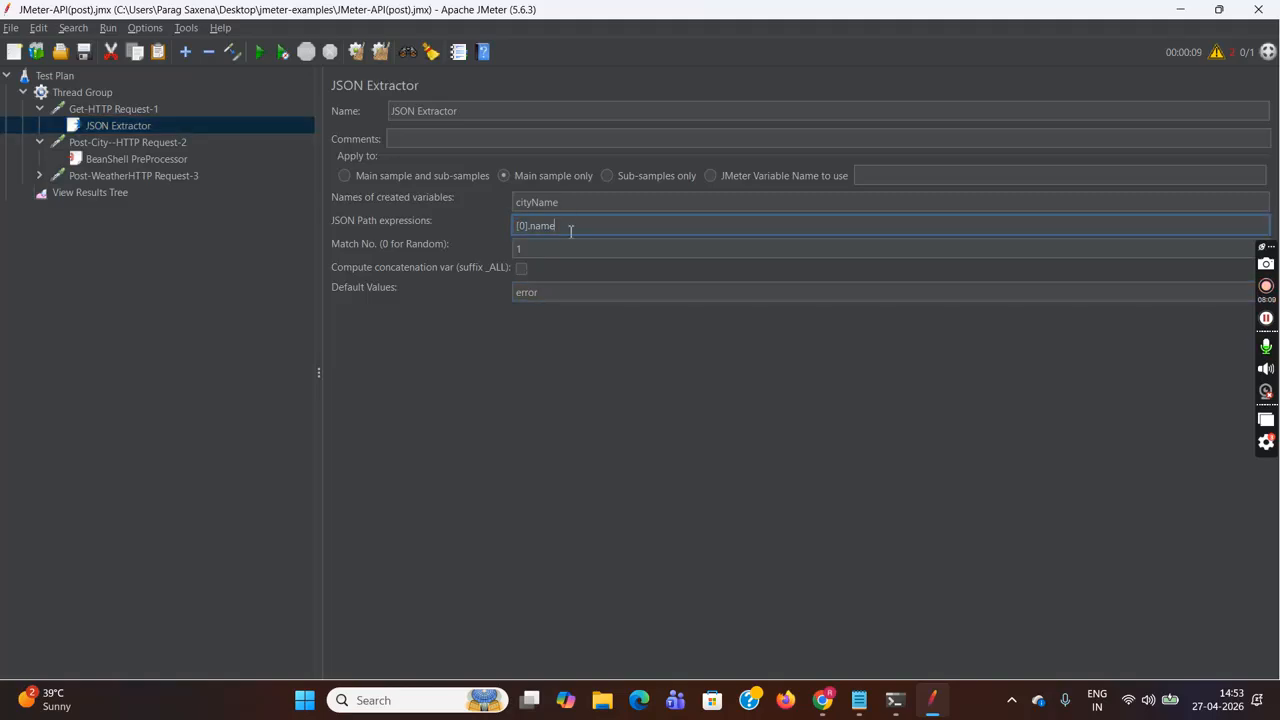
- Return to the BeanShell PreProcessor and review the "error" comparison and the message printed inside the if block
left_click(128, 161)
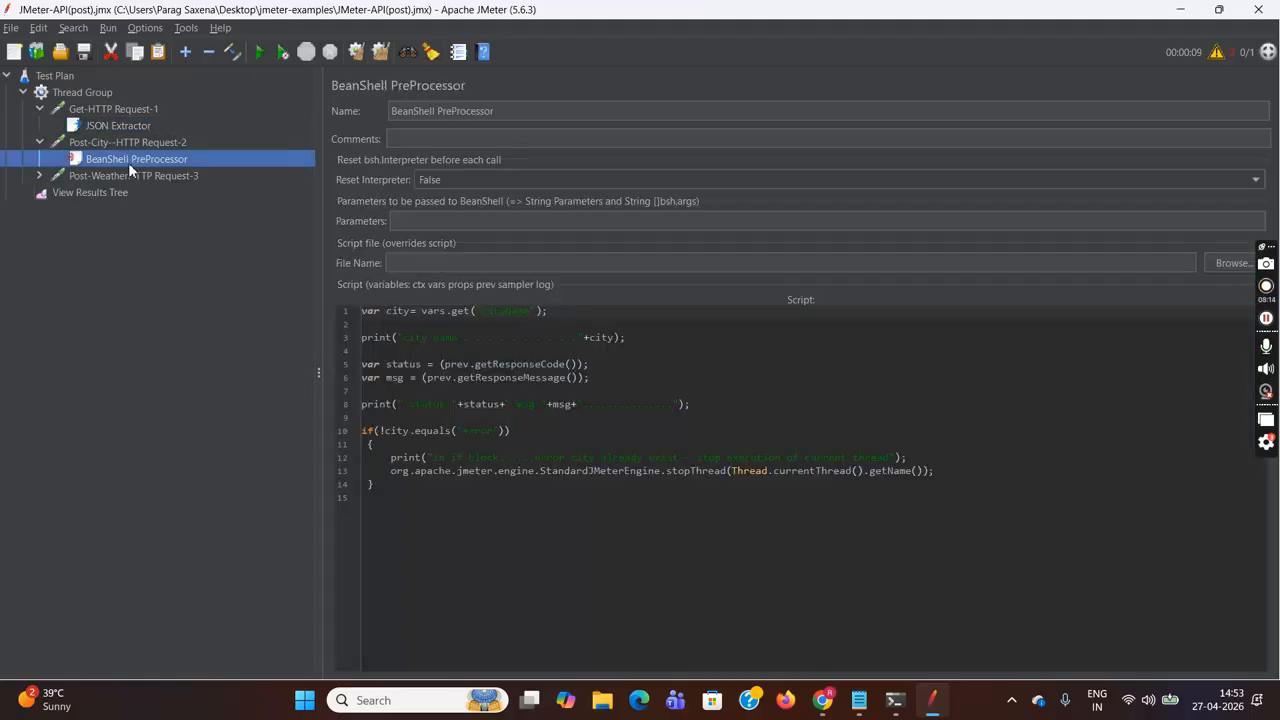
left_click_drag(437, 431, 500, 431)
left_click(500, 431)
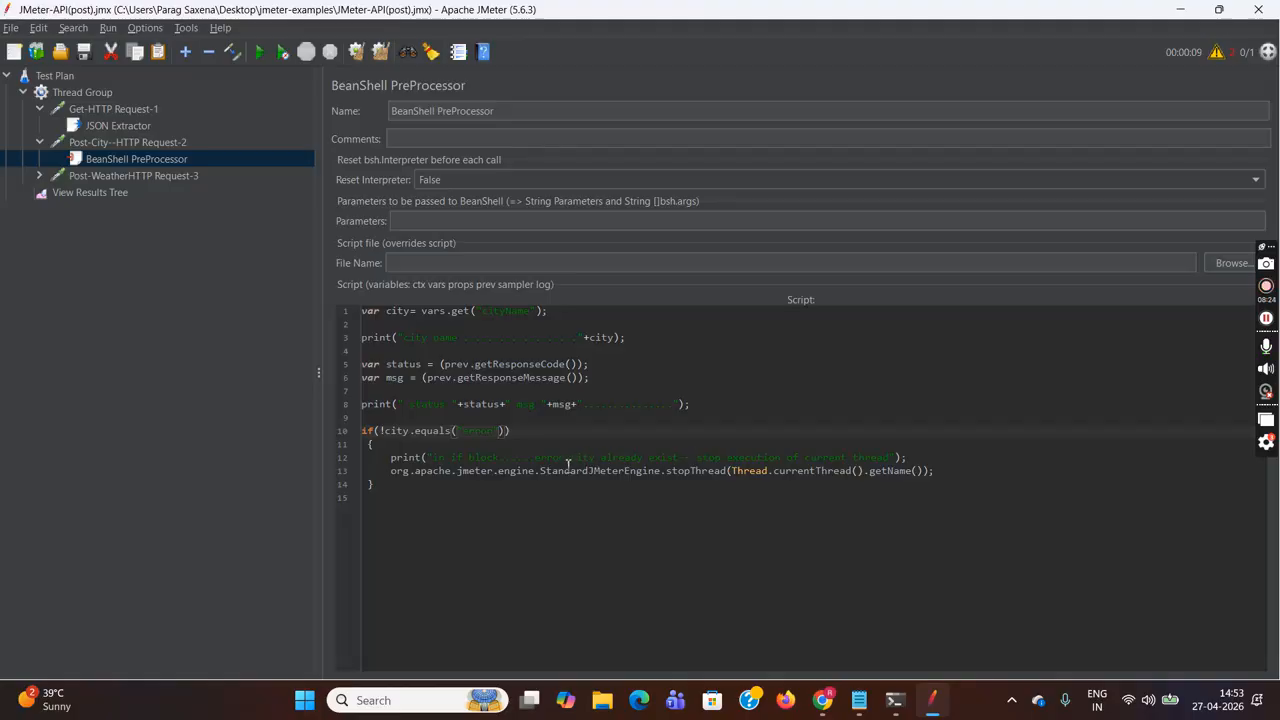
left_click_drag(558, 458, 680, 458)
left_click(684, 457)
- Copy the script's StandardJMeterEngine.stopThread line into a new Notepad tab and highlight it there
left_click(393, 479)
left_click_drag(393, 479, 936, 470)
key("ctrl+c")
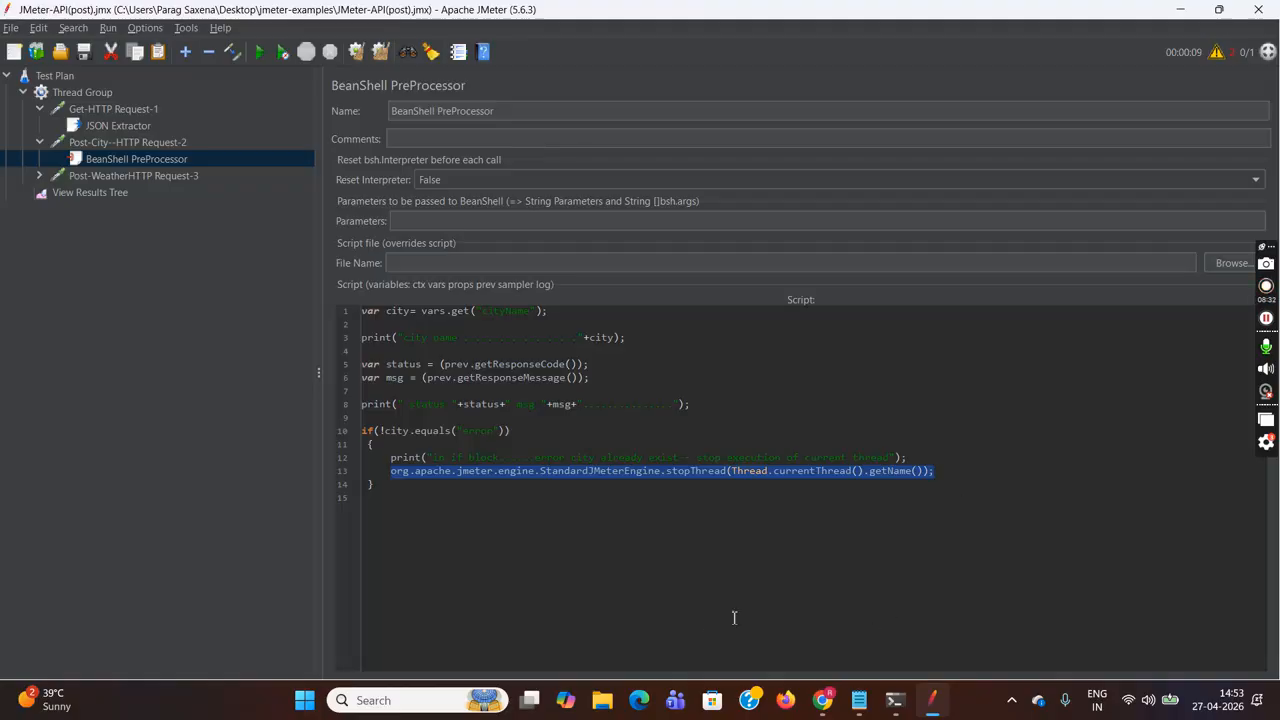
left_click(858, 703)
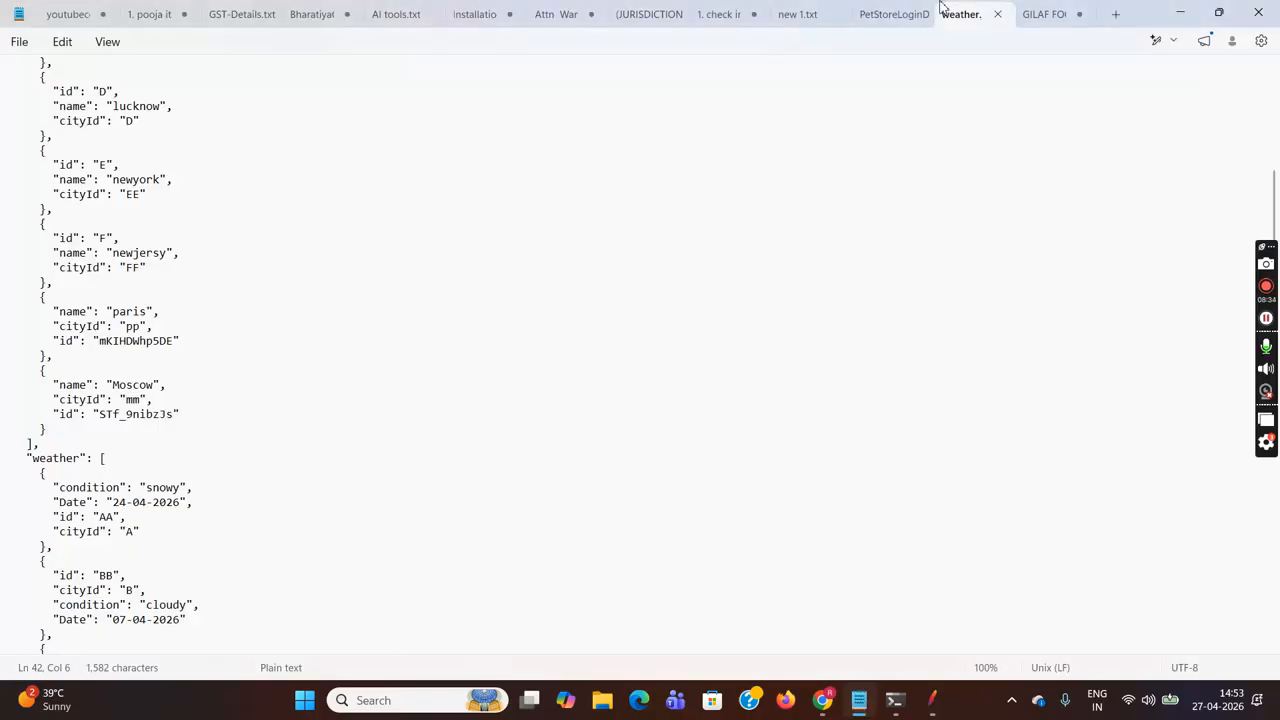
left_click(1116, 14)
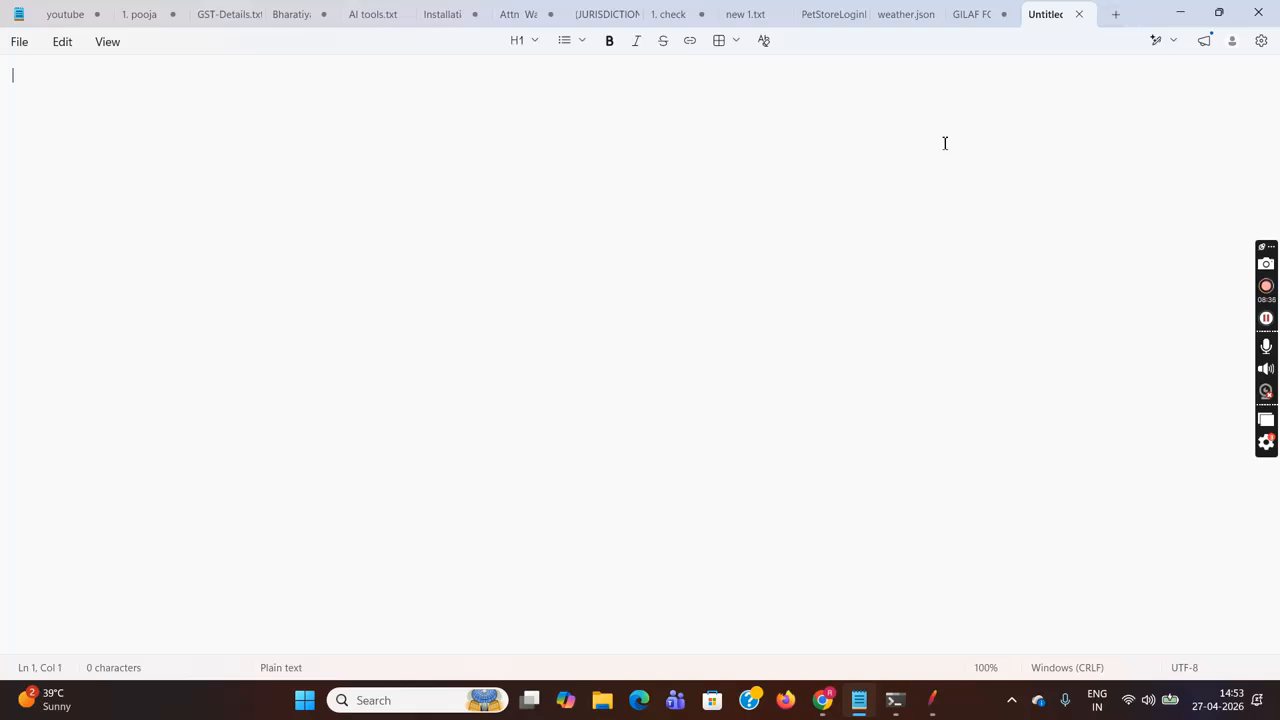
key("ctrl+v")
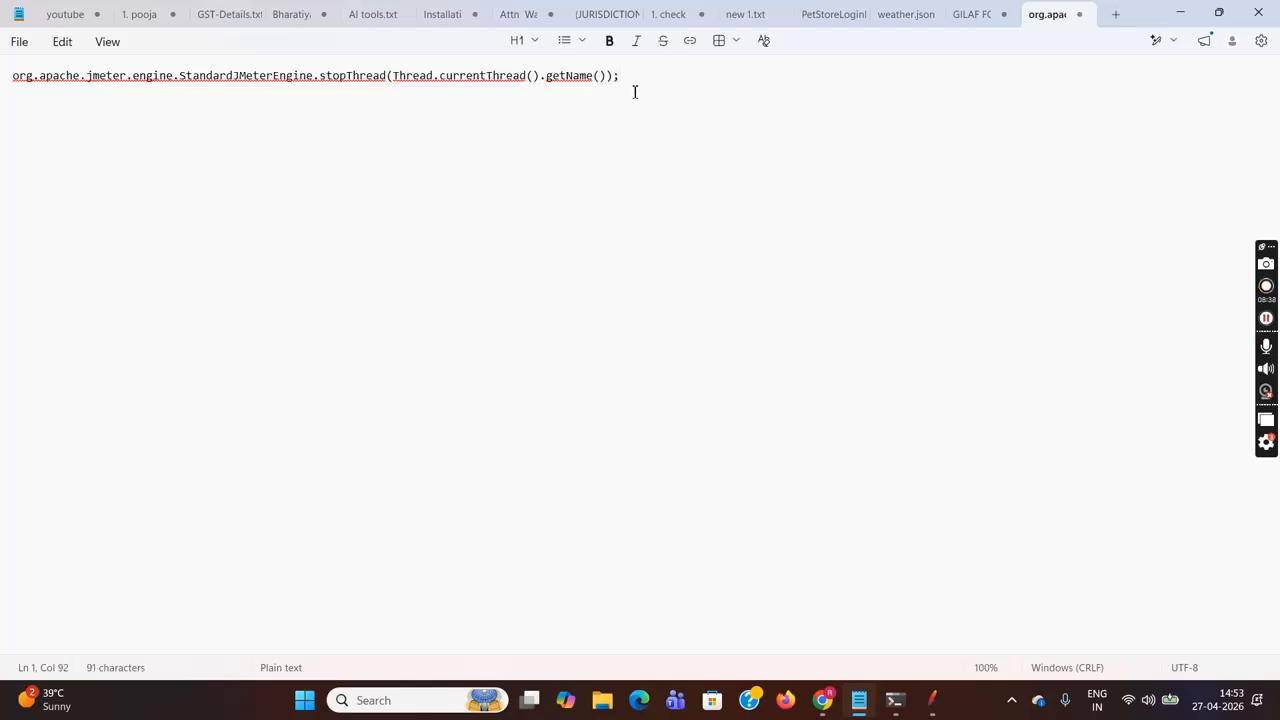
left_click_drag(631, 76, 14, 78)
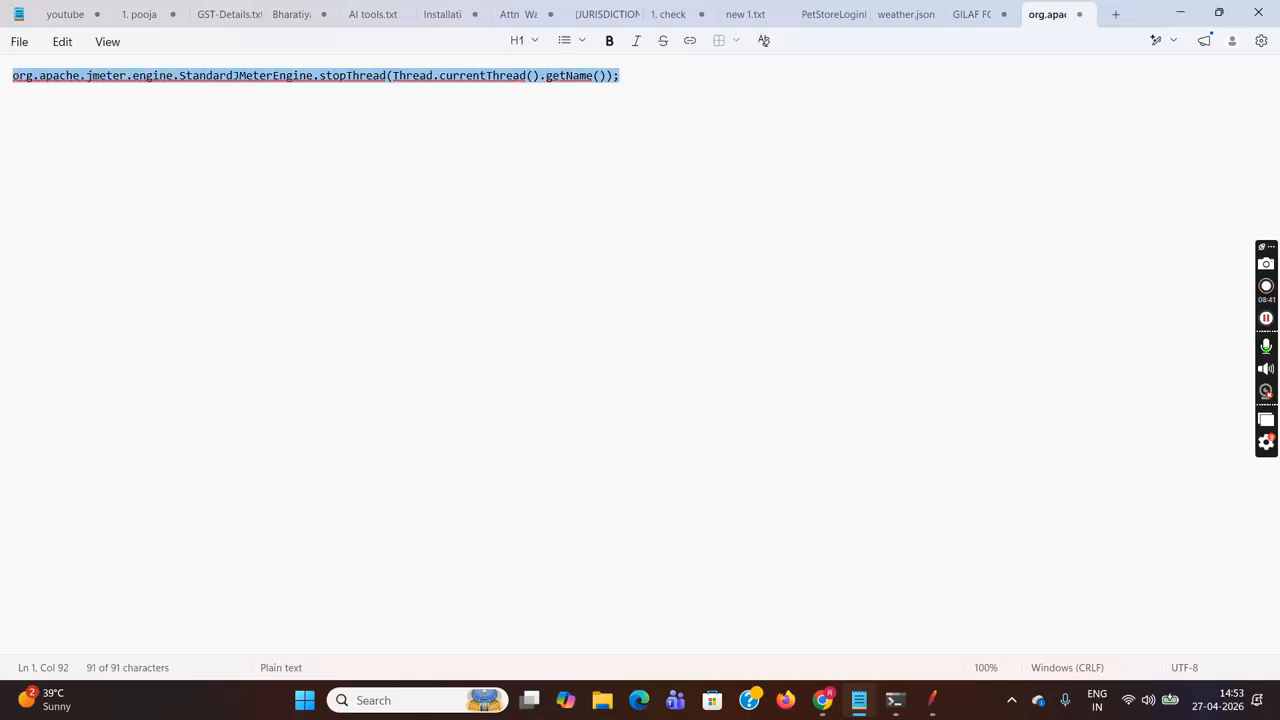
- Apply the largest heading style to the copied stopThread line
left_click(537, 45)
left_click(523, 80)
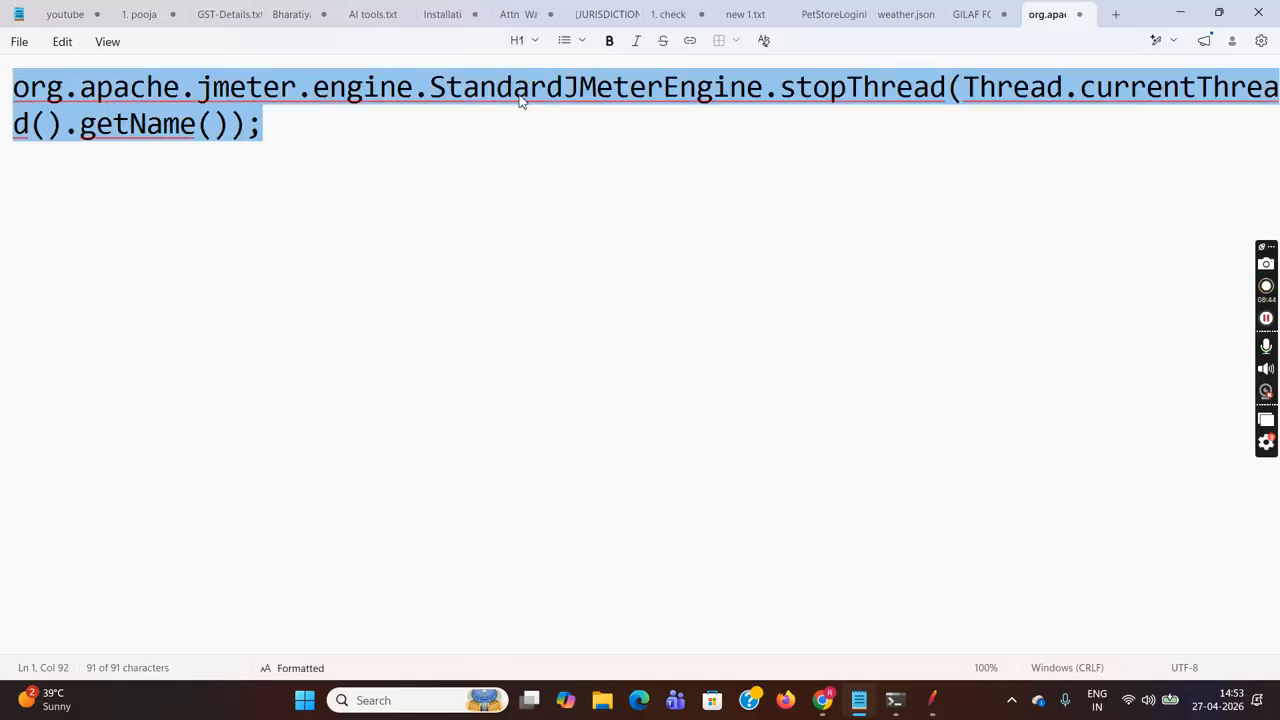
left_click(503, 221)
- Read through the line's org.apache.jmeter.engine package path, the StandardJMeterEngine class and the stopThread method
left_click(64, 88)
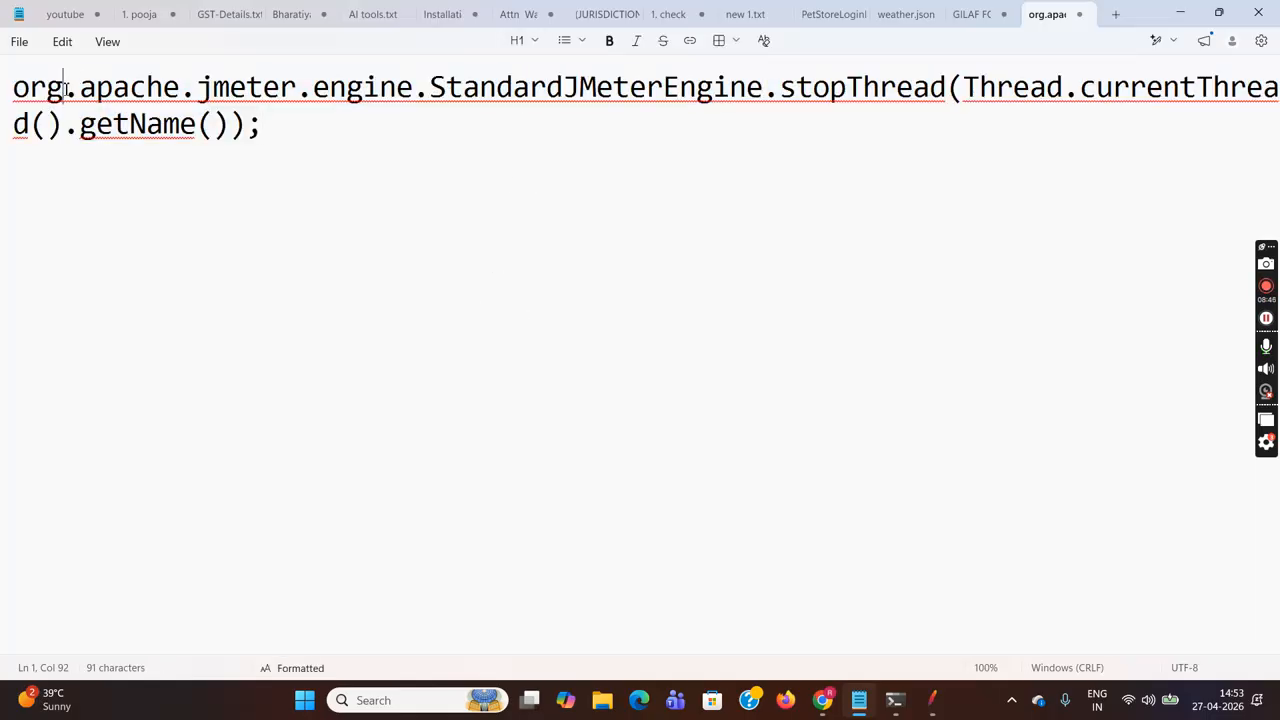
left_click(178, 88)
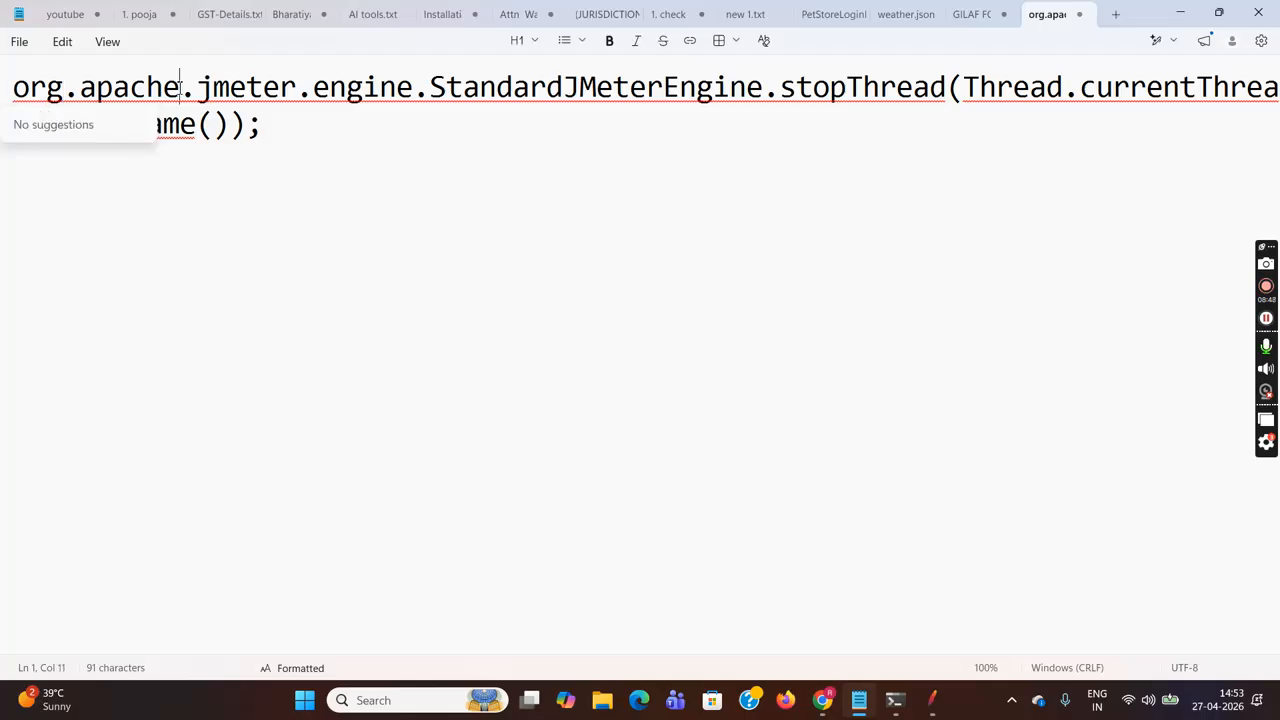
left_click(385, 90)
left_click(767, 90)
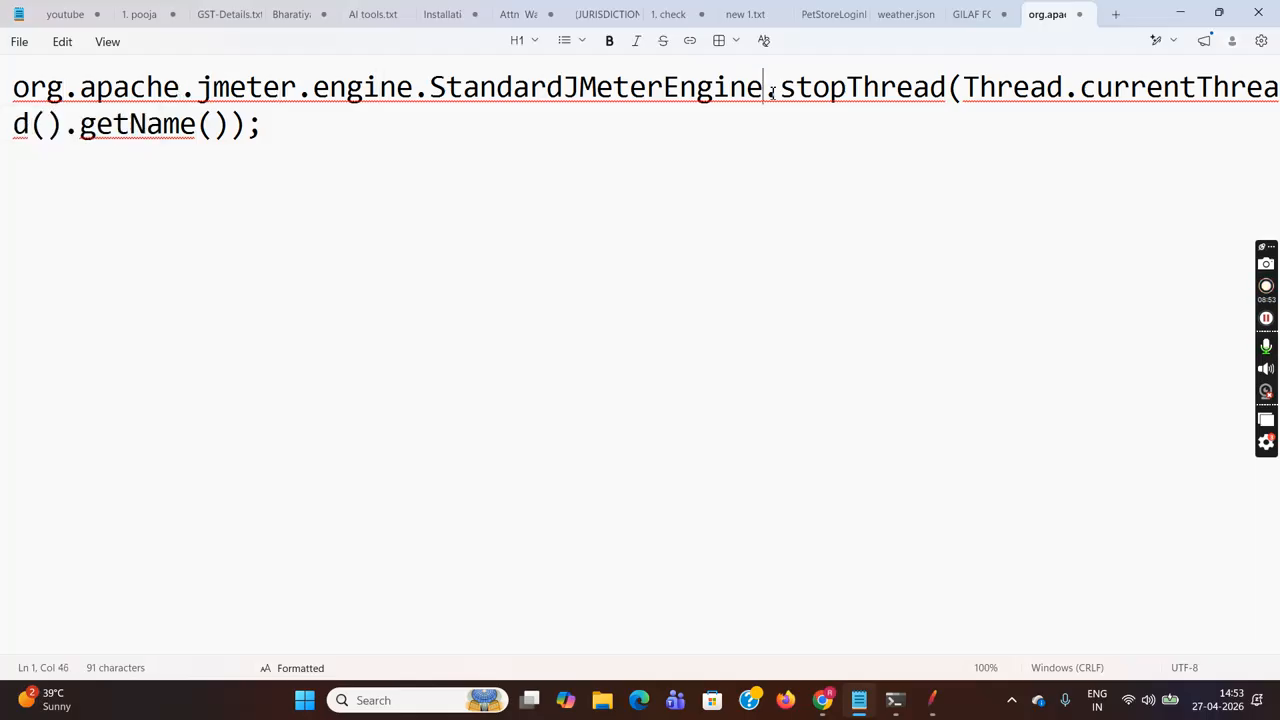
left_click(877, 90)
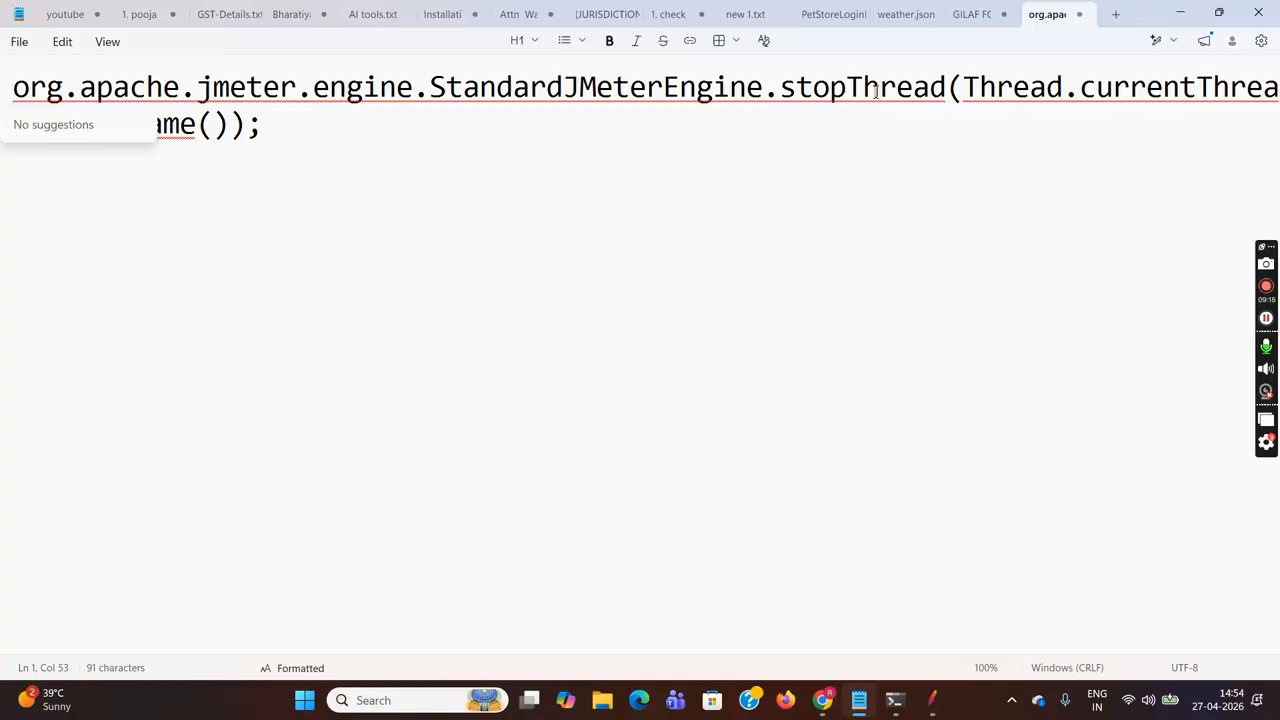
left_click(774, 148)
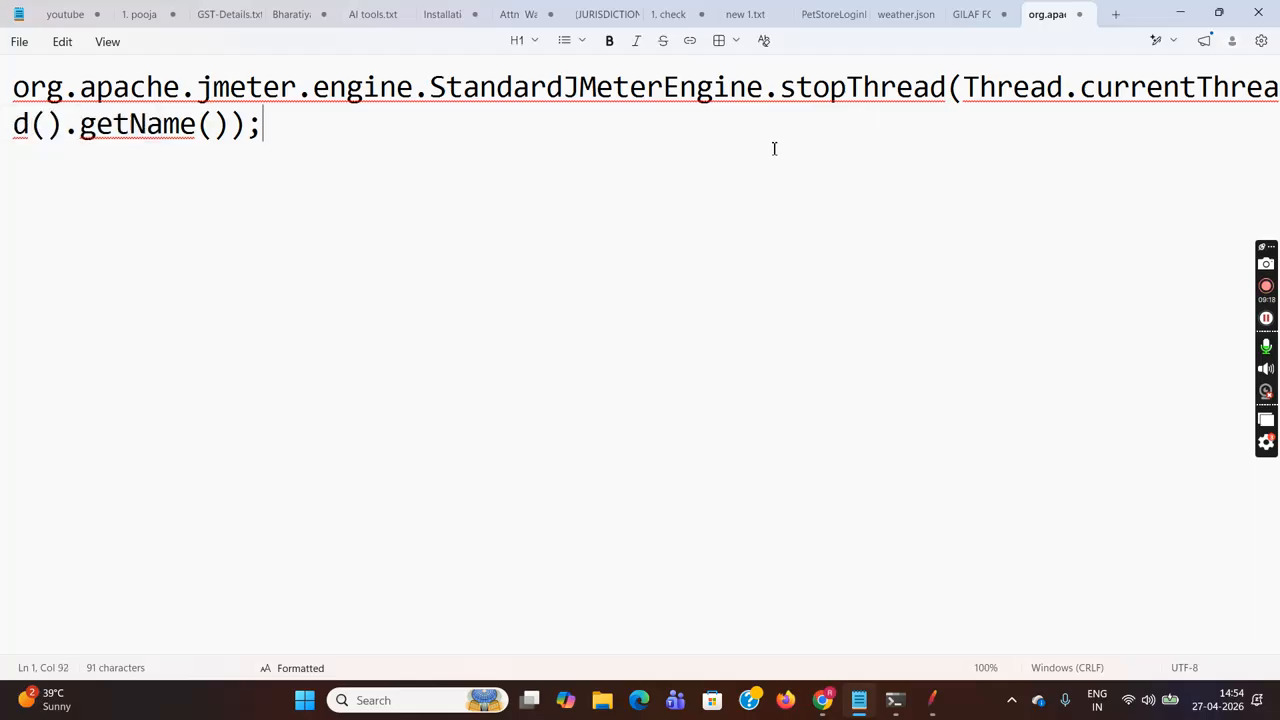
left_click_drag(764, 88, 437, 86)
left_click(437, 86)
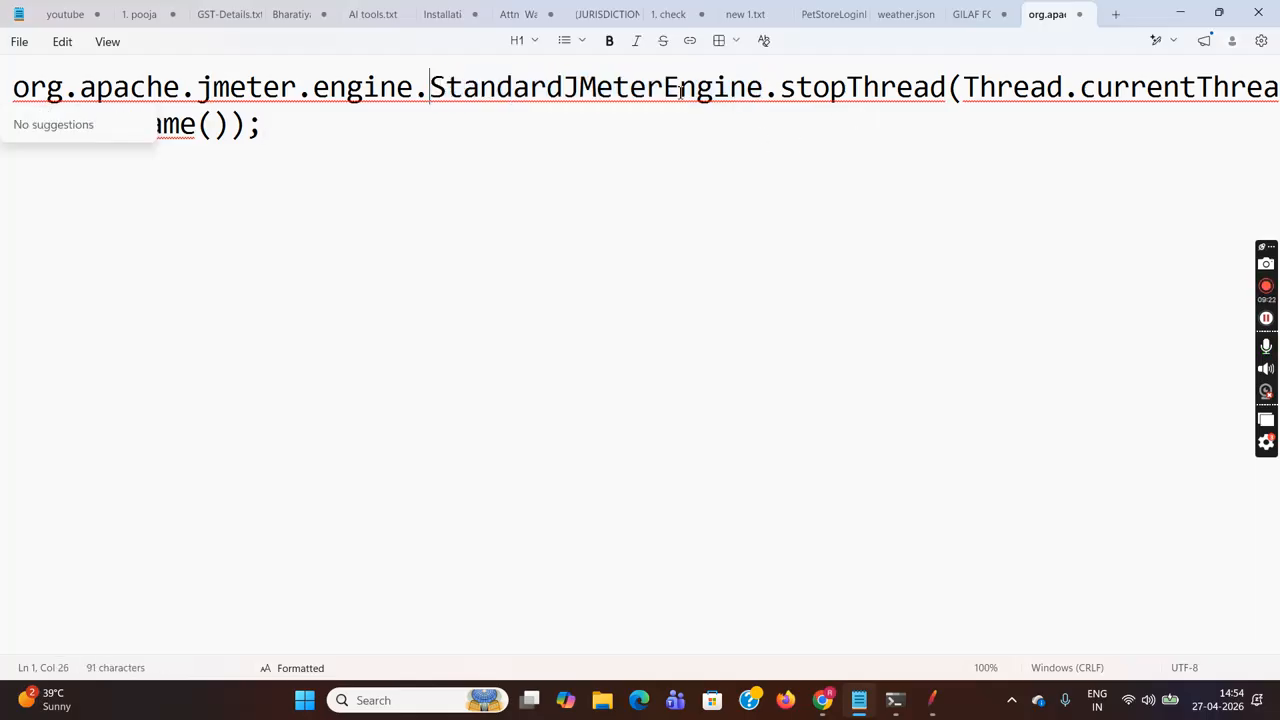
left_click_drag(780, 88, 953, 90)
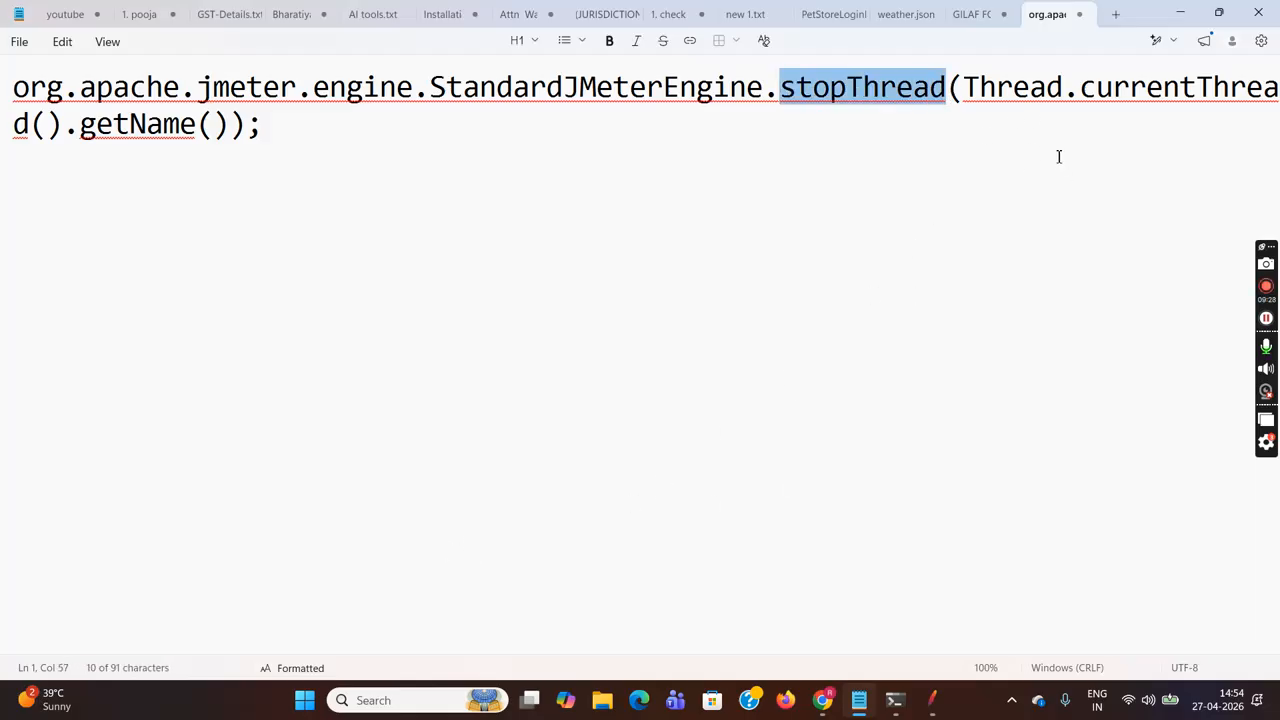
- Examine the argument passed to stopThread, covering Thread, currentThread() and getName()
left_click(1052, 97)
key("Right")
key("Right")
key("Right")
key("Right")
key("Right")
key("Right")
key("Right")
key("Right")
key("Right")
key("Right")
key("Right")
key("Right")
key("Right")
key("Right")
key("Right")
key("Right")
key("Right")
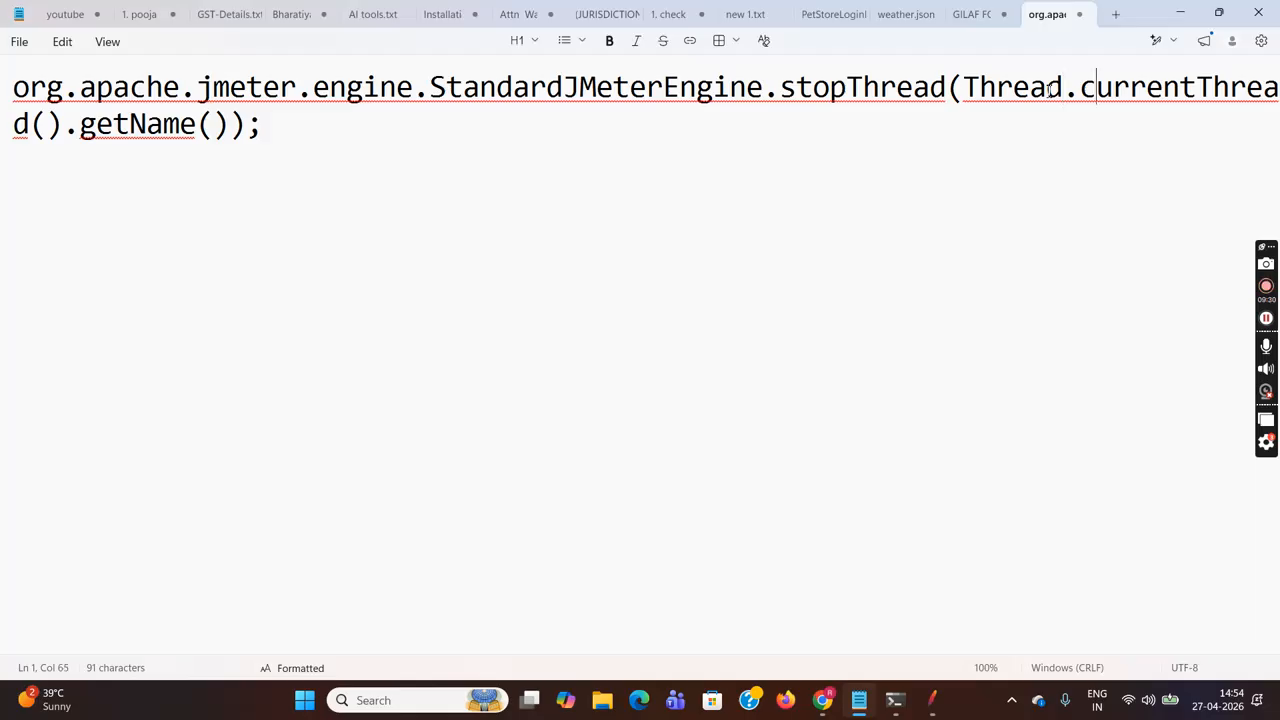
key("Right")
key("Right")
key("Right")
key("Right")
key("Right")
key("Right")
key("Right")
left_click(974, 82)
key("shift+Right")
key("shift+Right")
key("shift+Right")
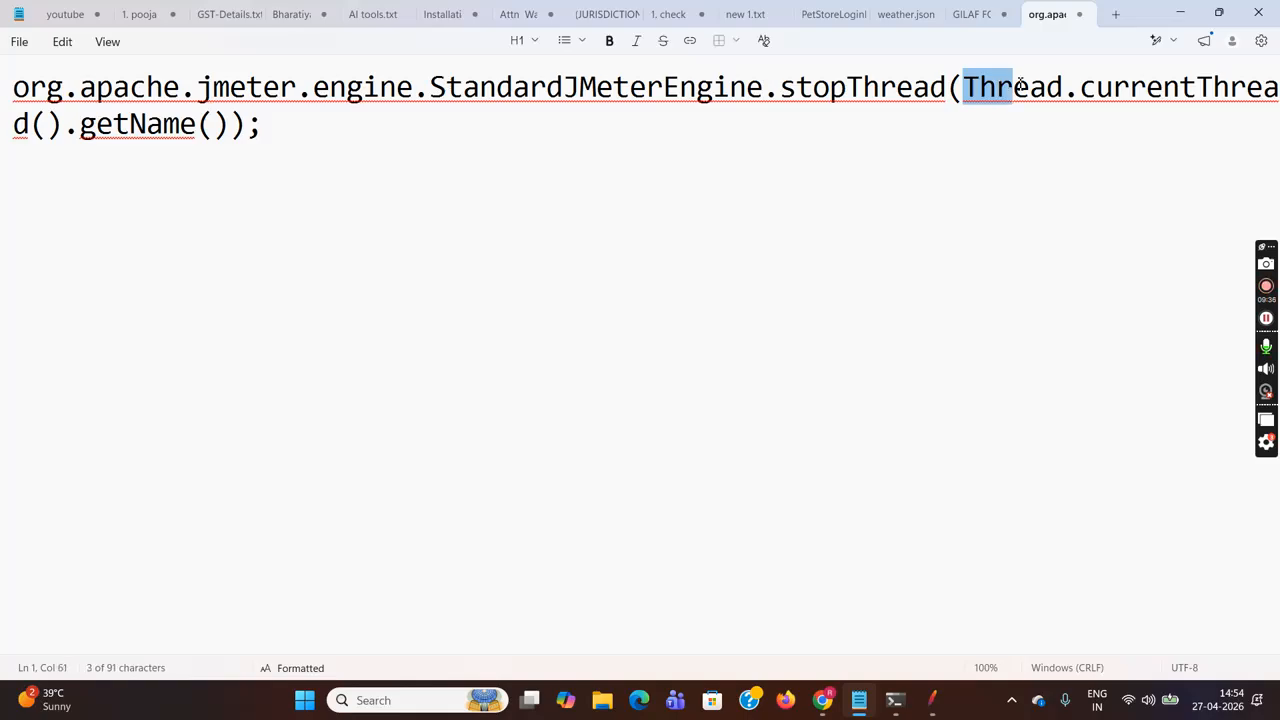
left_click(972, 98)
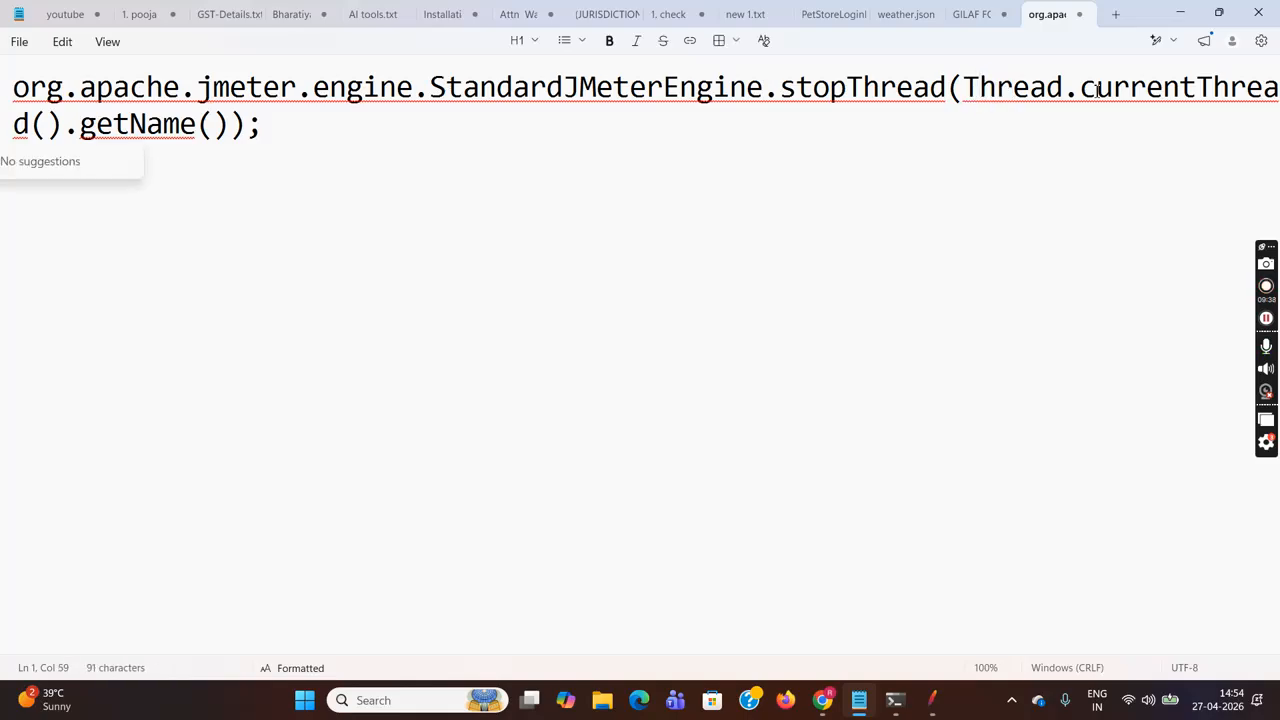
left_click_drag(1080, 90, 1162, 90)
left_click(178, 113)
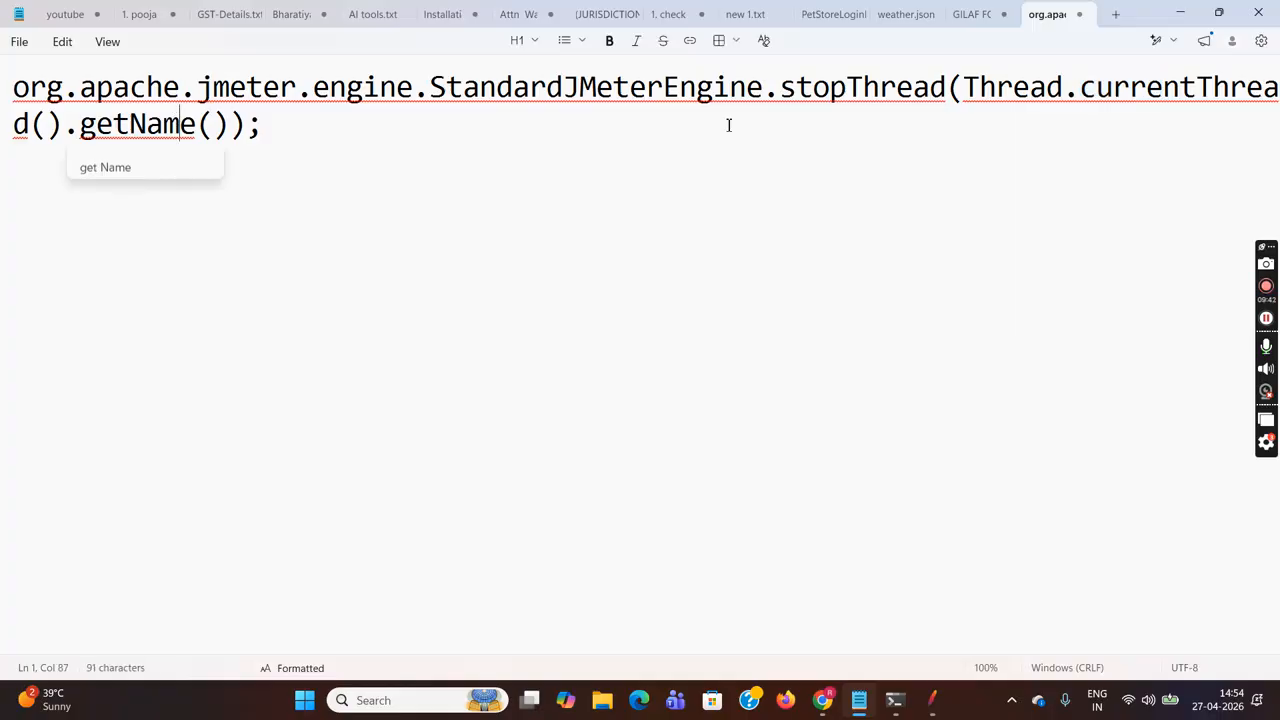
left_click(958, 95)
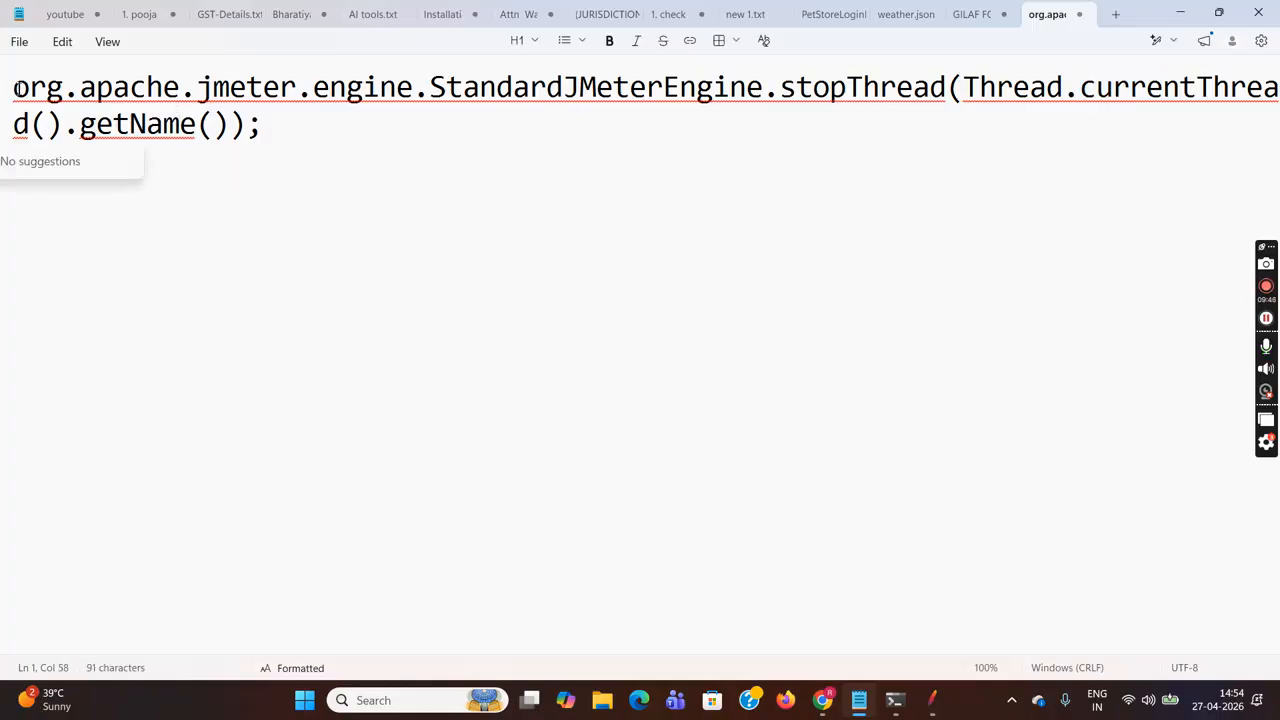
- Reduce the whole stopThread statement to a smaller heading style that fits on one line
key("ctrl+a")
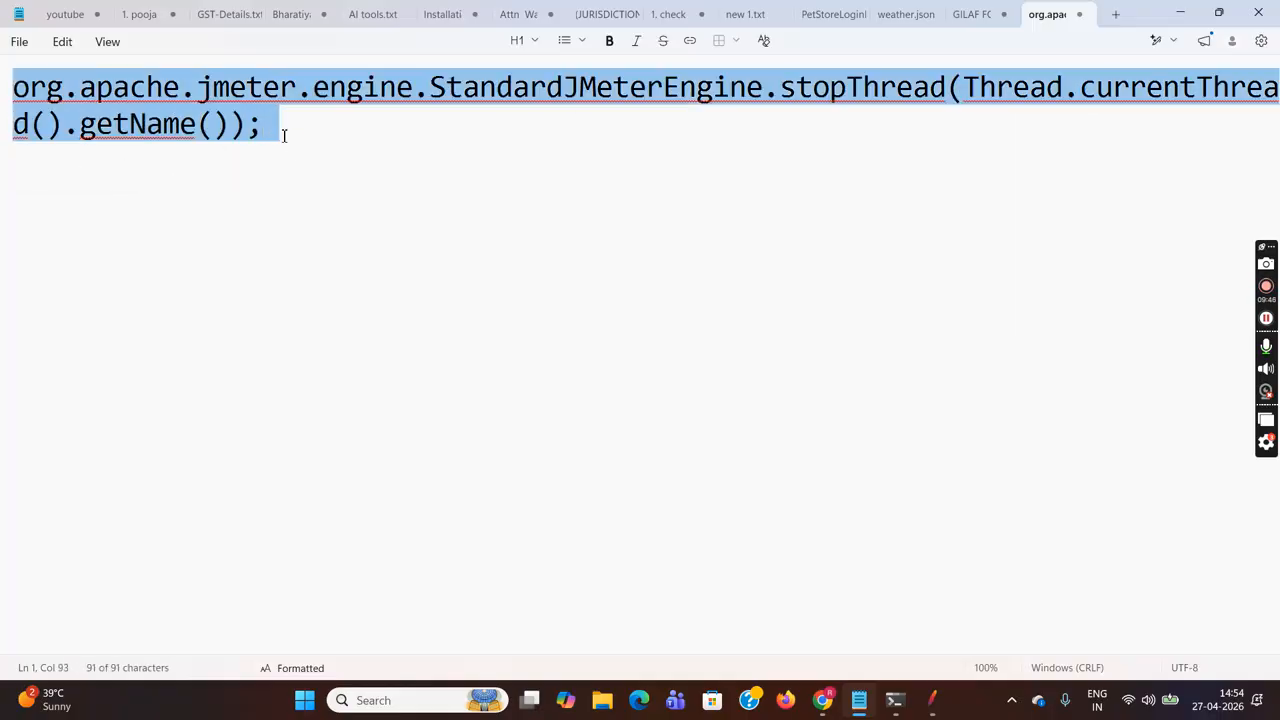
left_click(531, 51)
left_click(509, 130)
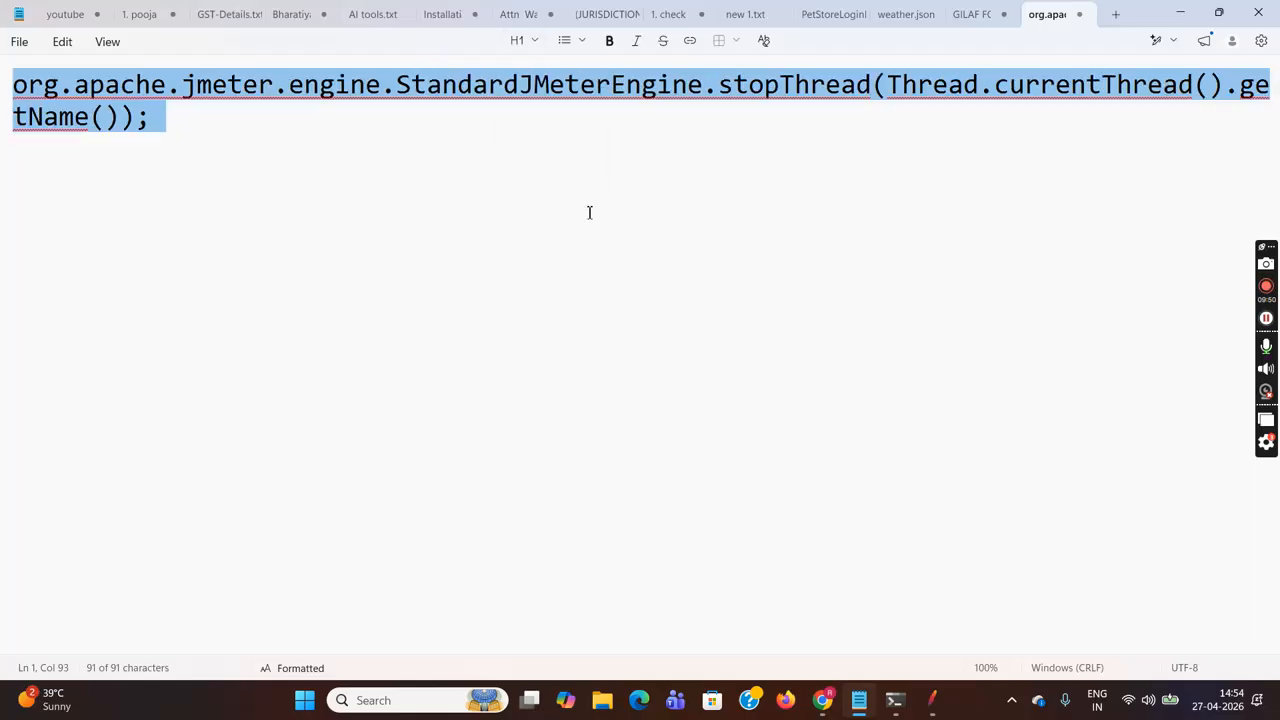
left_click(535, 44)
left_click(514, 176)
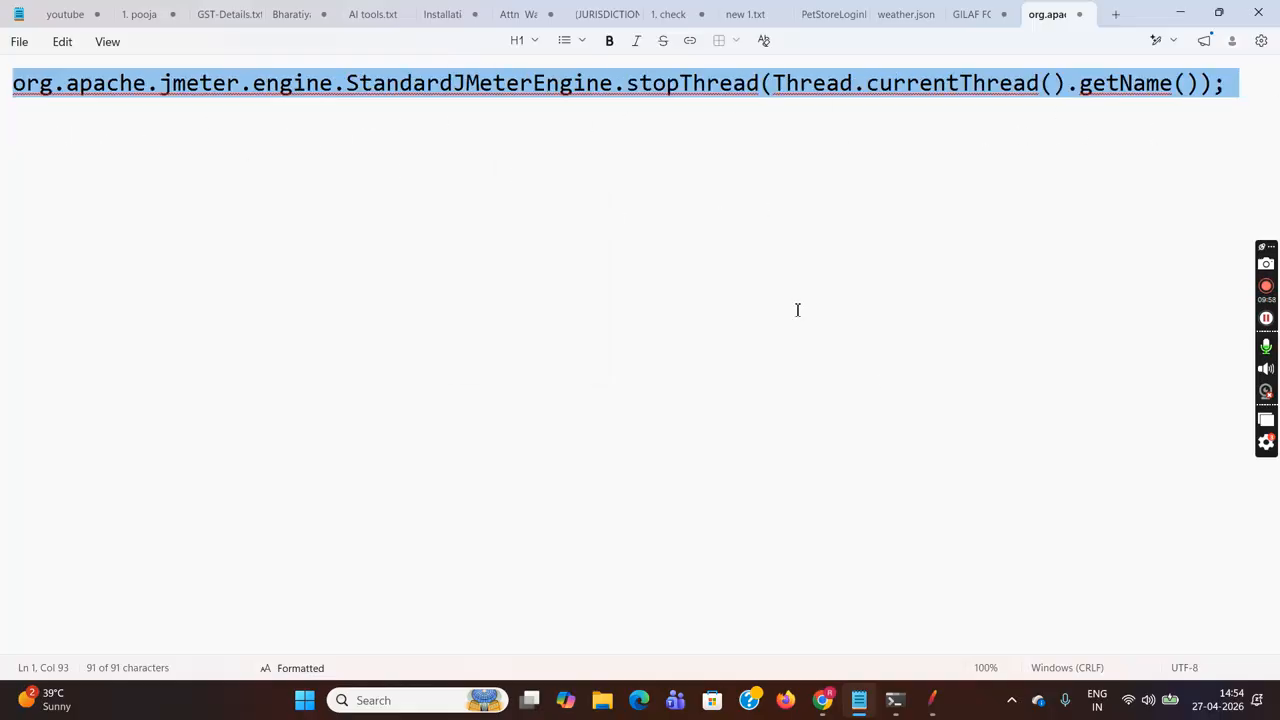
- Switch back to JMeter and expand Post-WeatherHTTP Request-3 in the test plan to show its child element
mouse_move(941, 708)
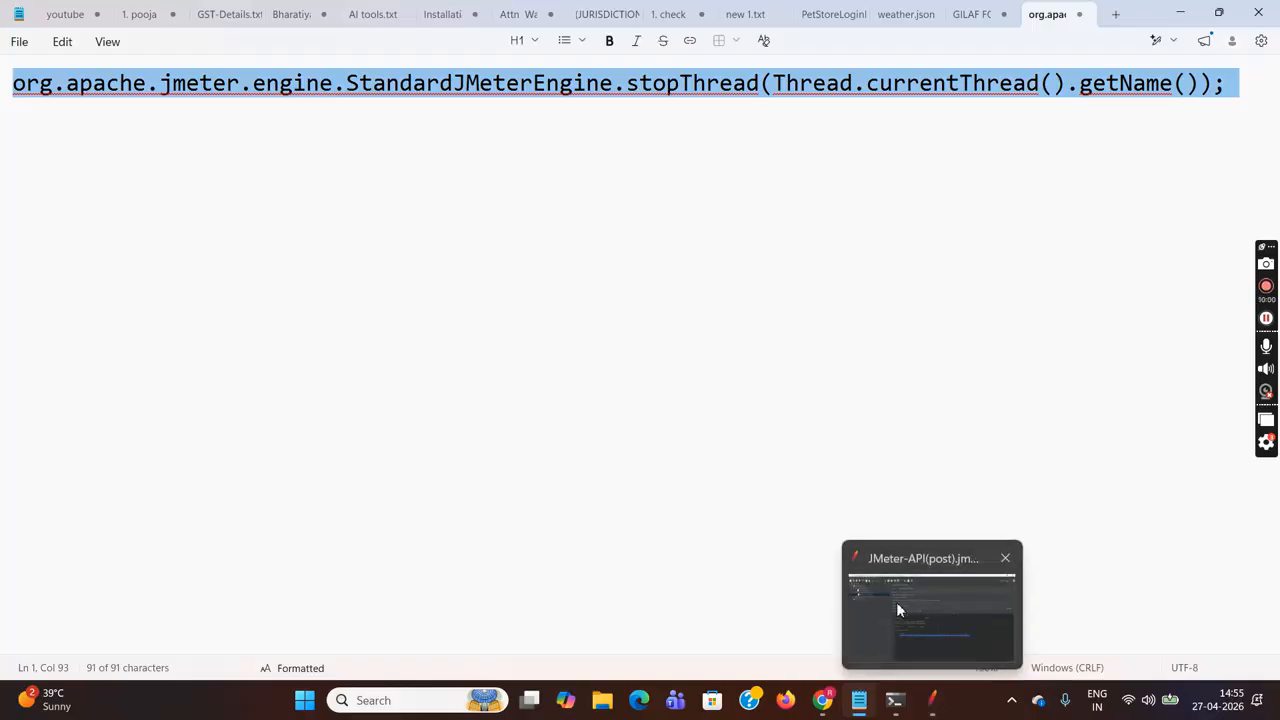
left_click(891, 596)
left_click(423, 498)
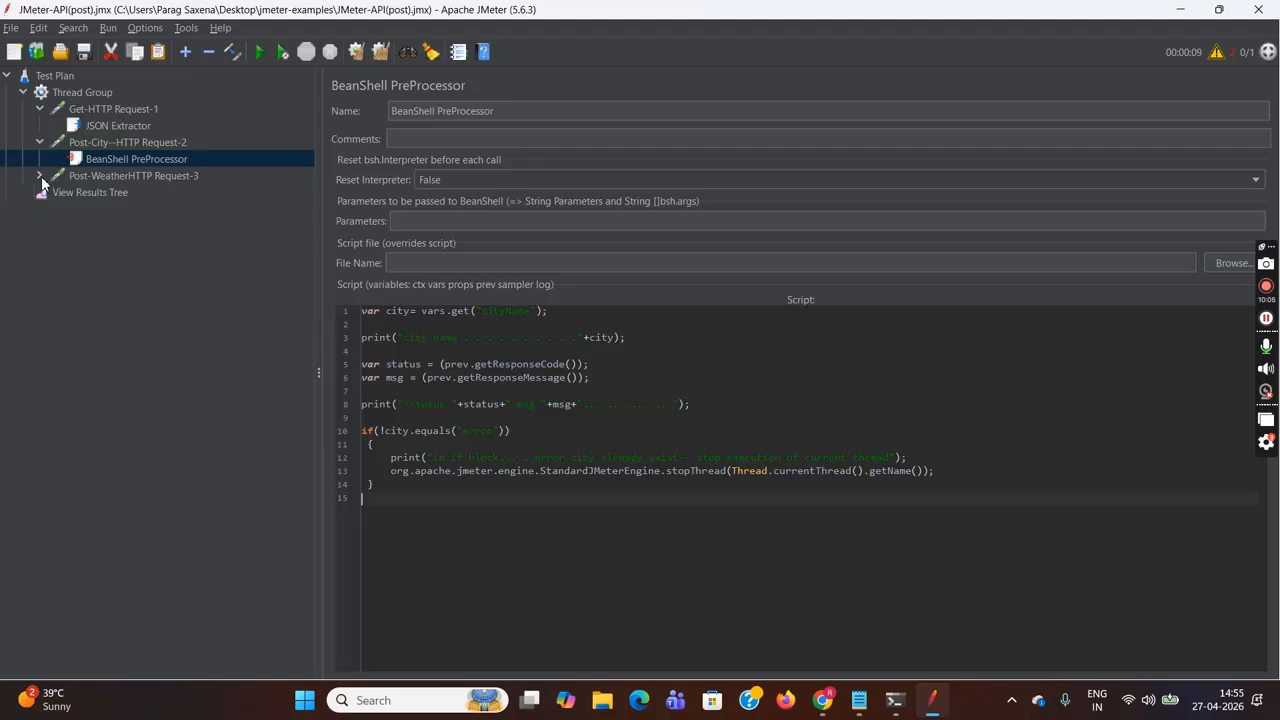
left_click(95, 175)
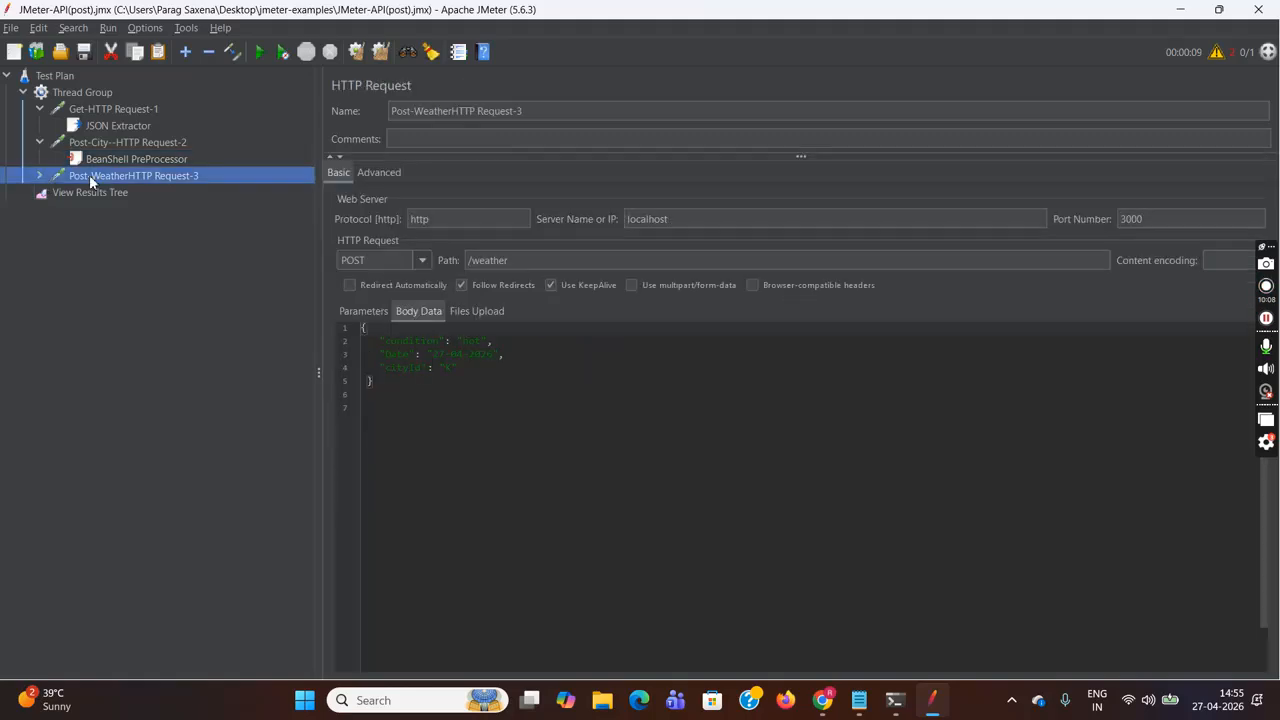
left_click(41, 177)
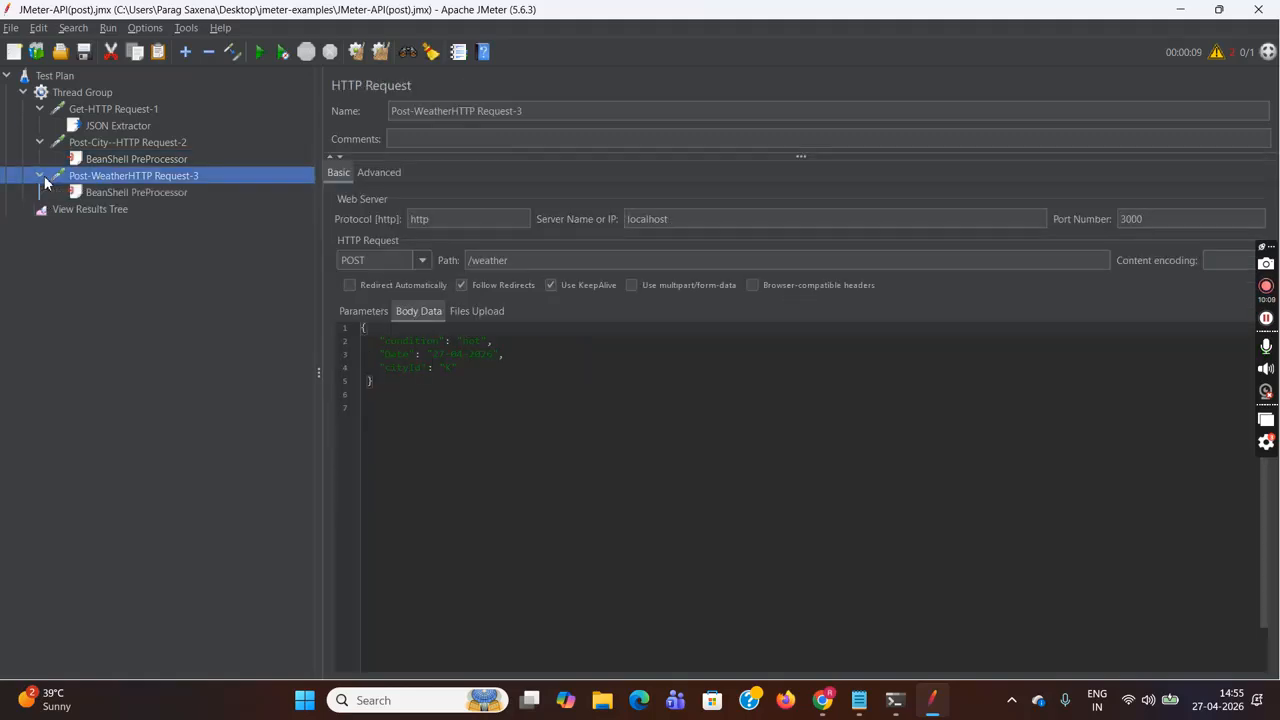
- Review the connection settings and the name and city ID fields in the JSON body of Post-City--HTTP Request-2
left_click(138, 142)
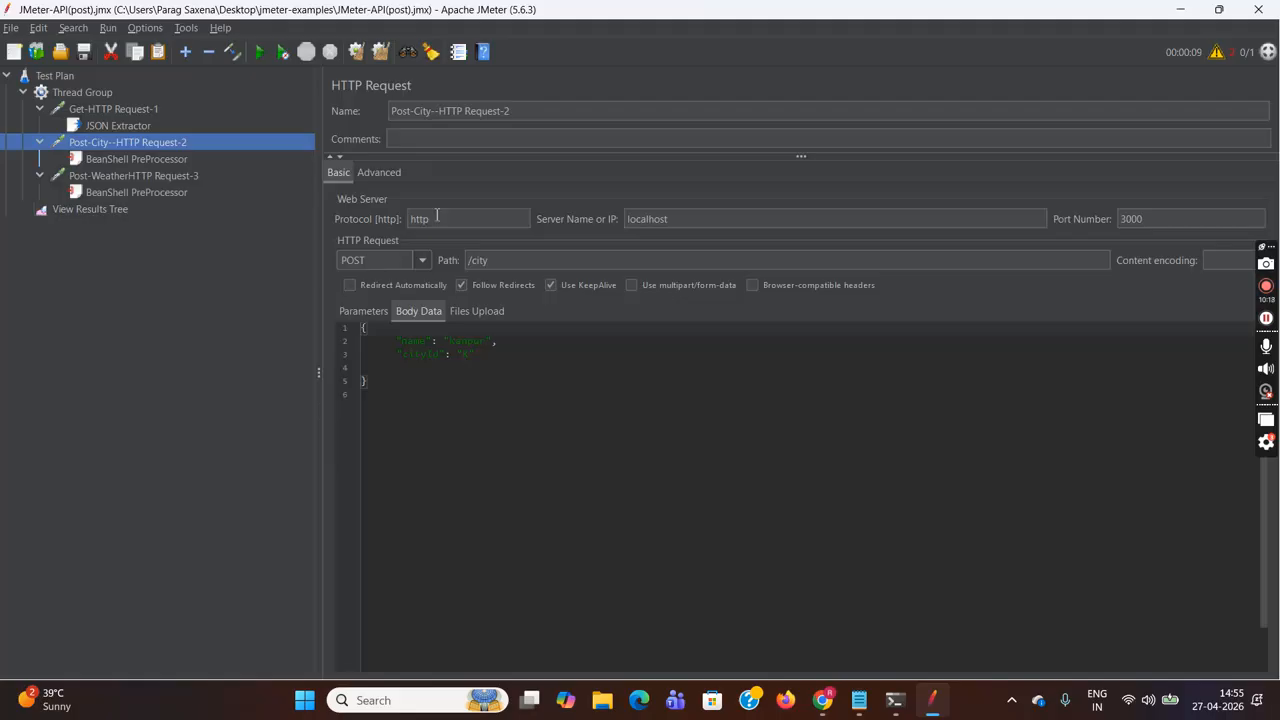
left_click(481, 216)
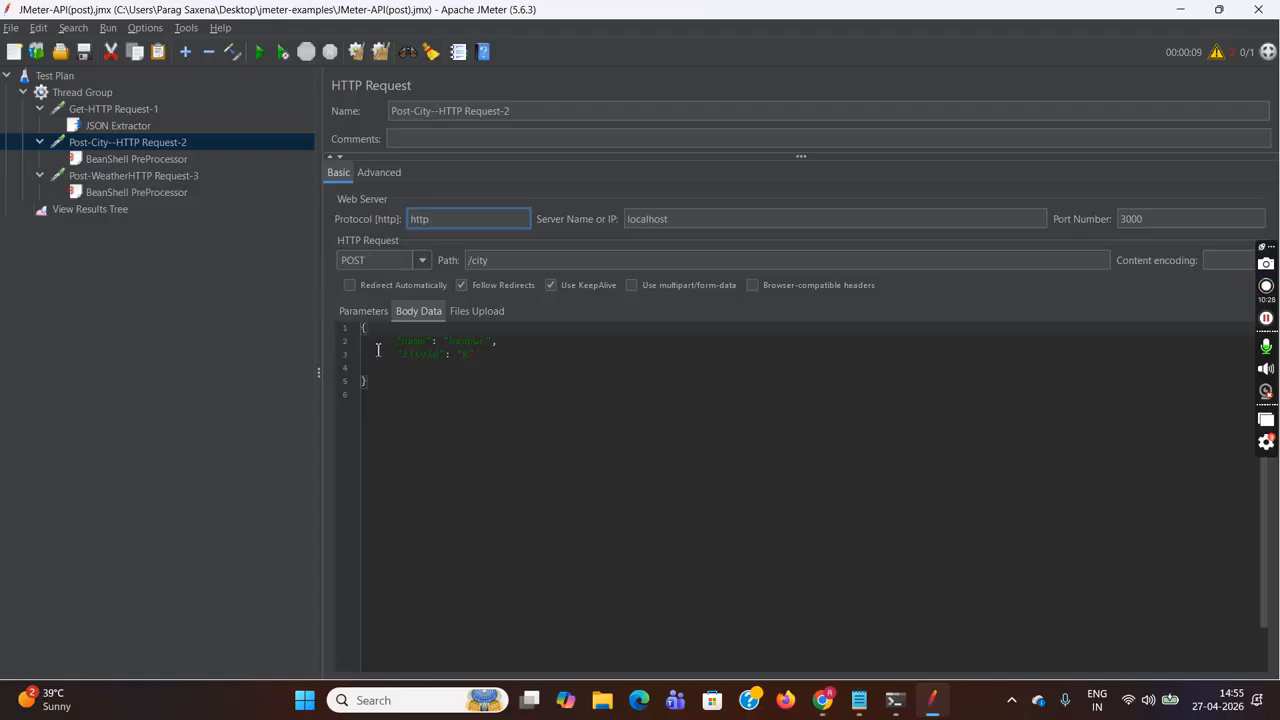
left_click(366, 320)
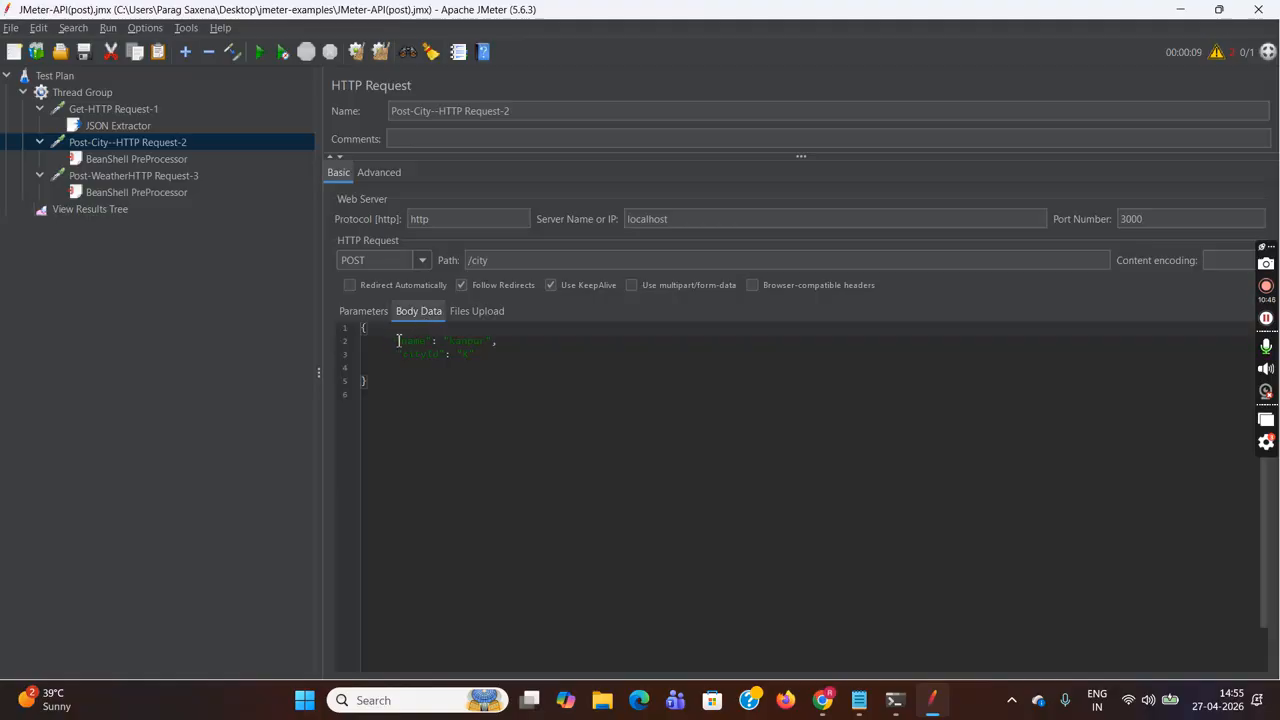
left_click_drag(396, 342, 505, 354)
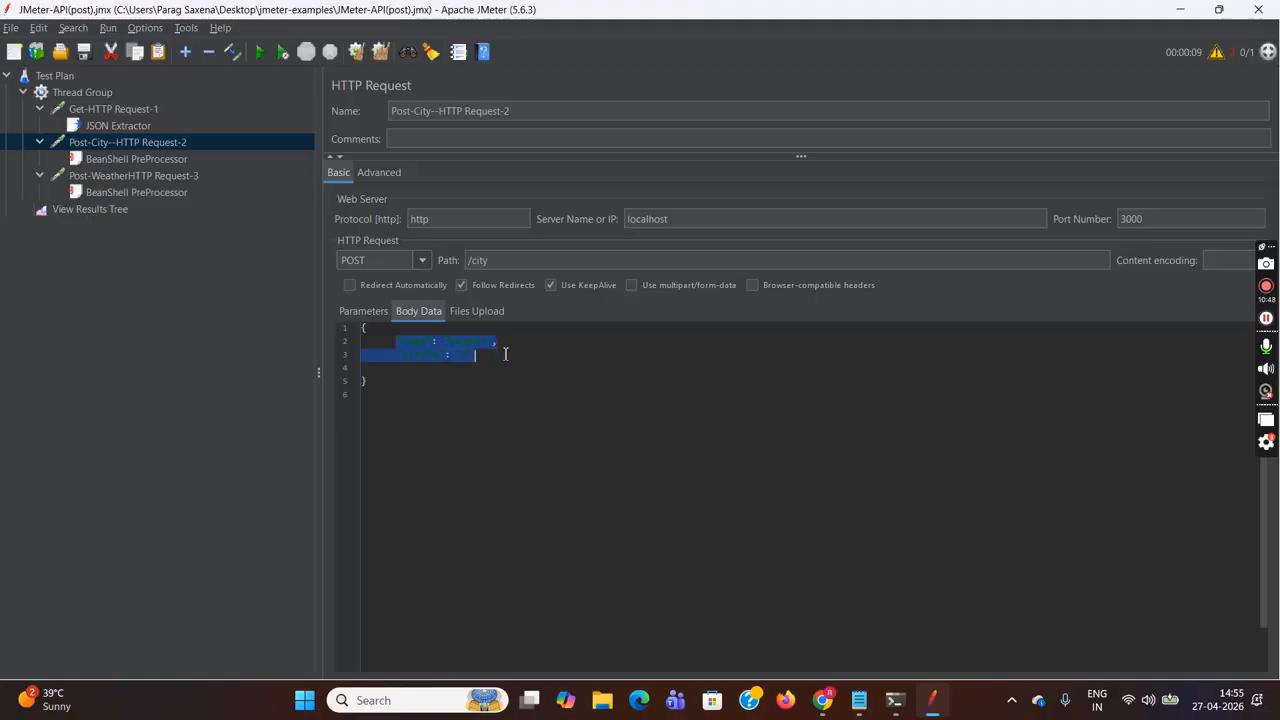
left_click(500, 354)
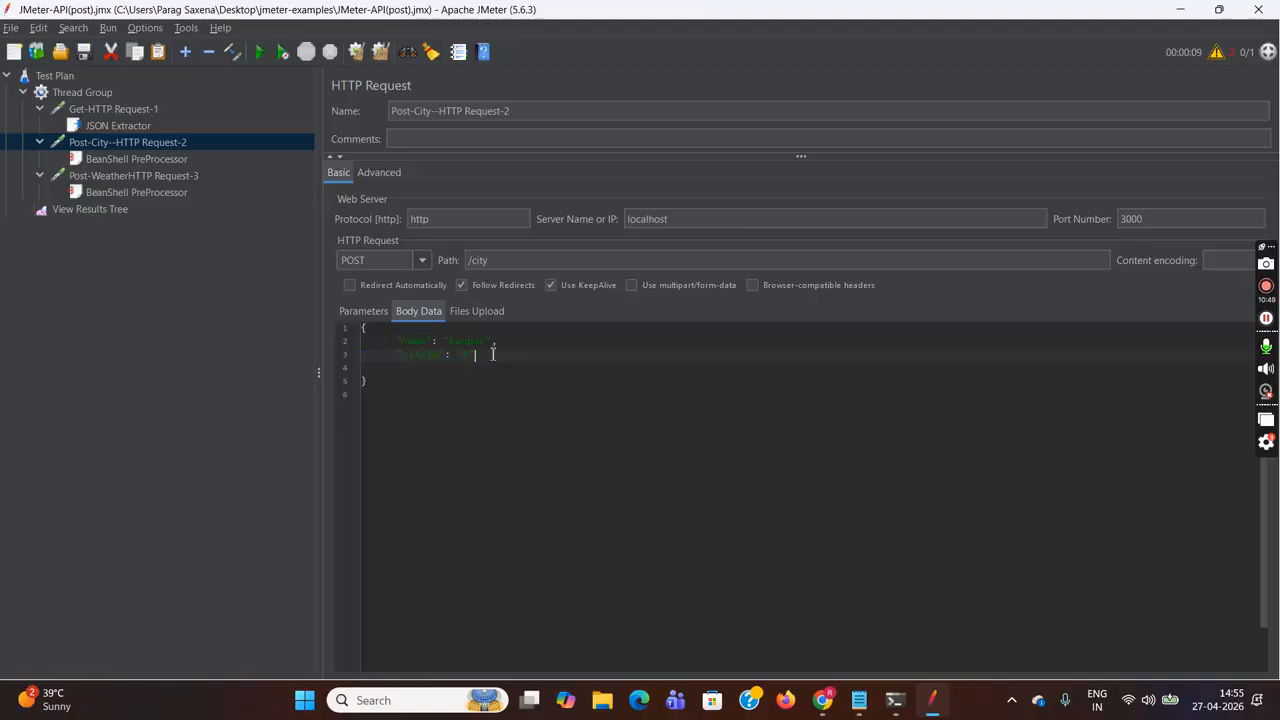
left_click_drag(440, 342, 392, 342)
left_click(457, 342)
left_click_drag(362, 329, 390, 392)
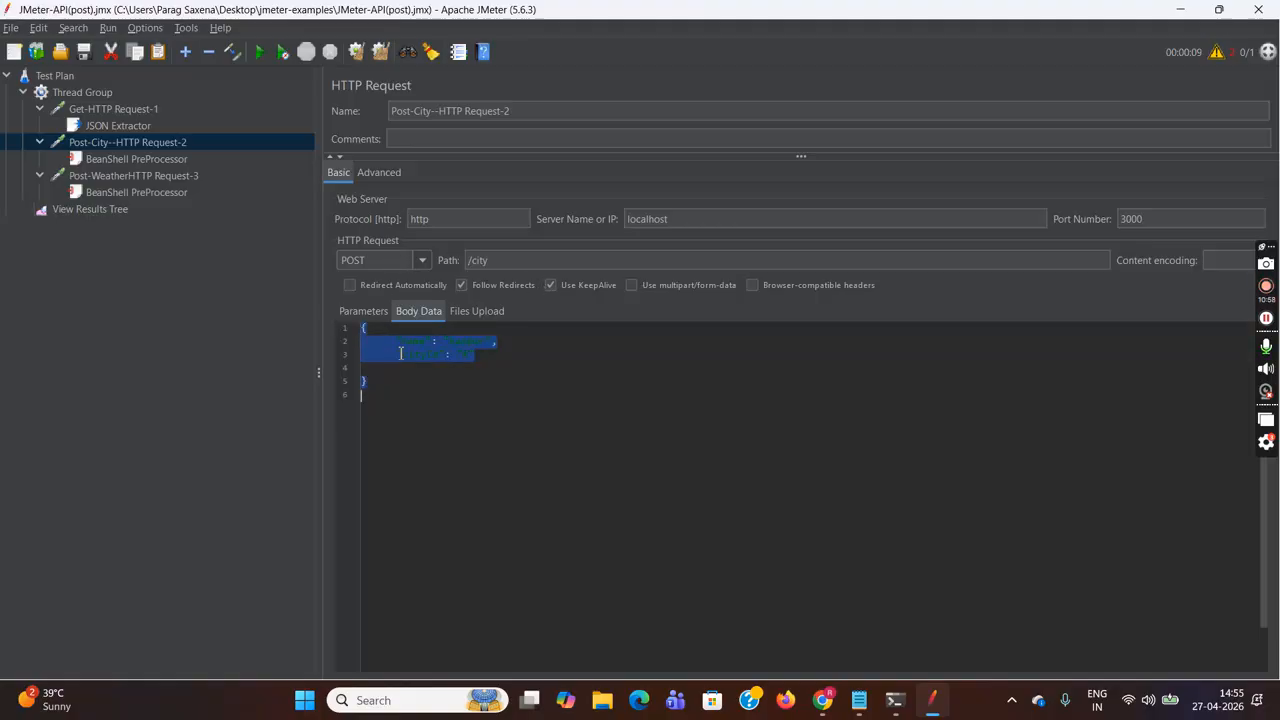
- Compare the name parameter of Get-HTTP Request-1 with the JSON body and available HTTP methods of Post-City--HTTP Request-2
left_click(108, 112)
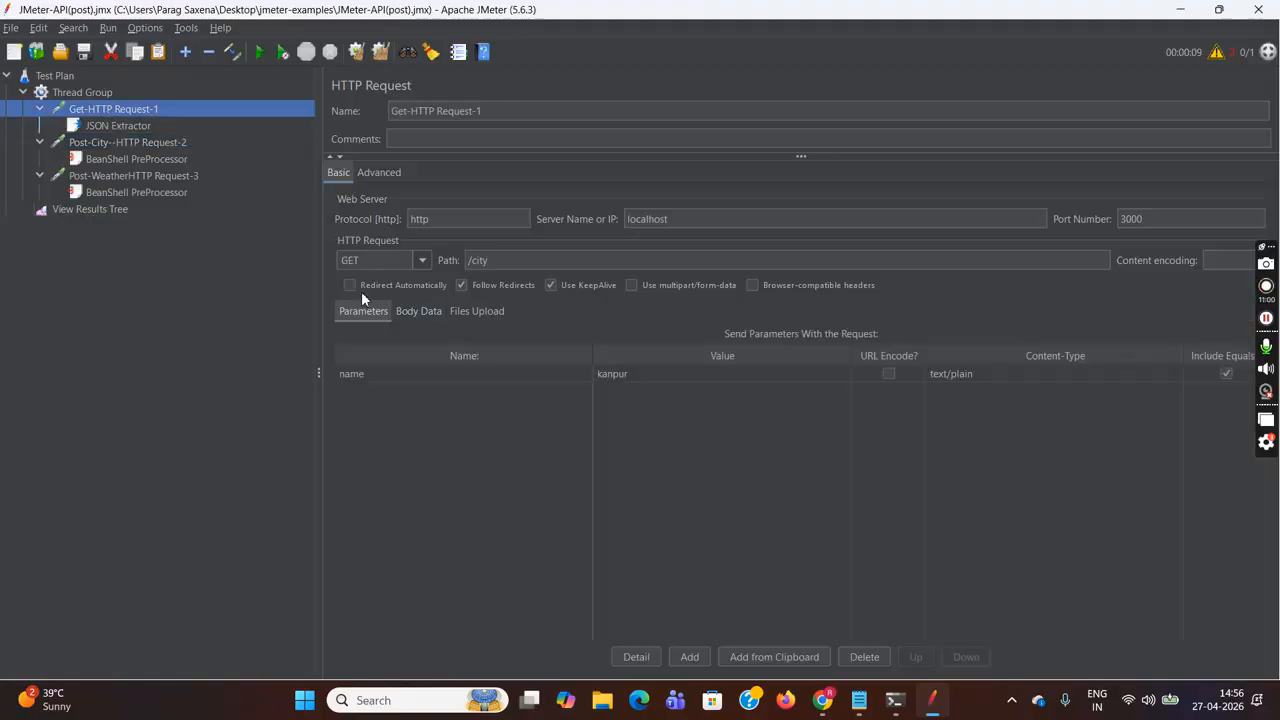
left_click(420, 313)
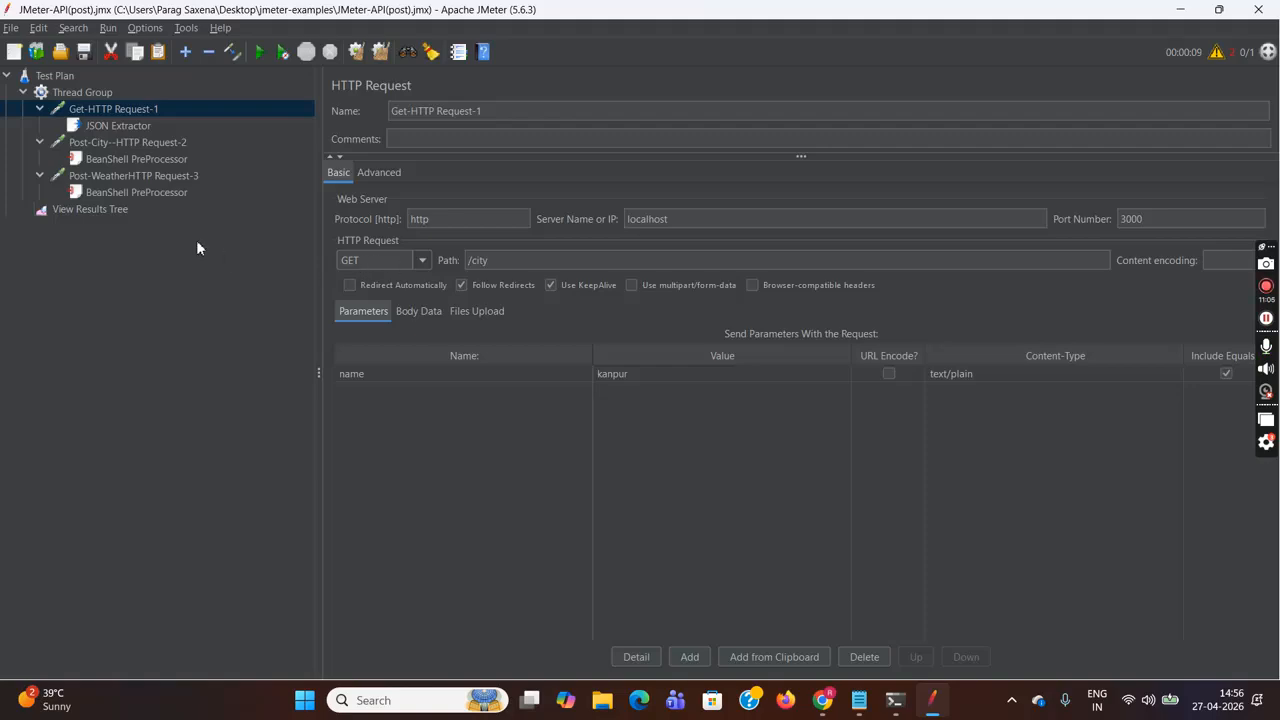
left_click(137, 147)
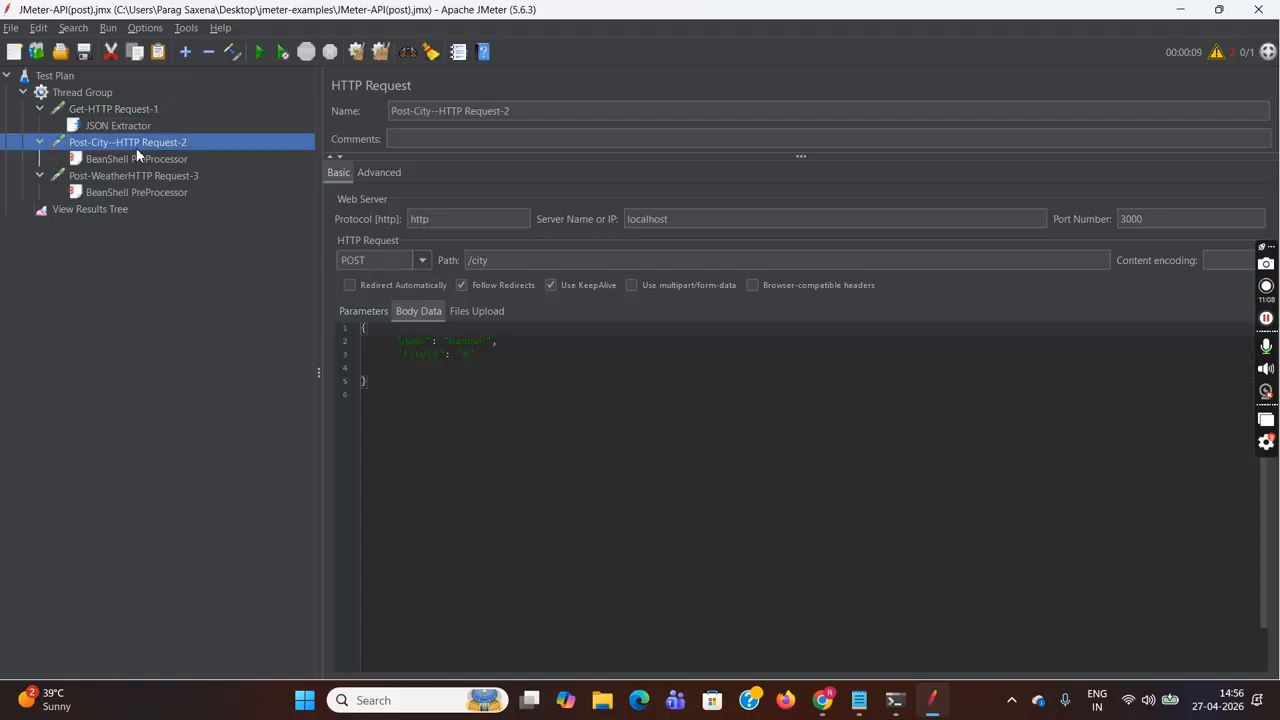
left_click(403, 311)
left_click(421, 262)
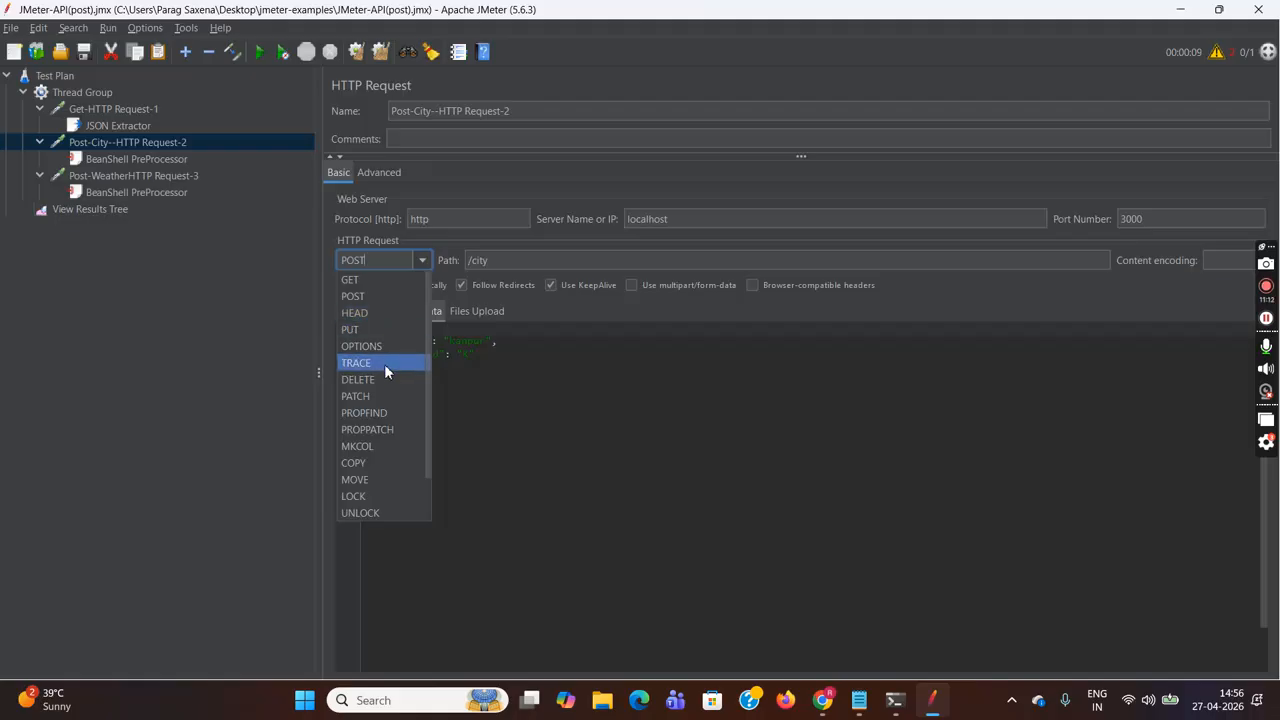
left_click(587, 505)
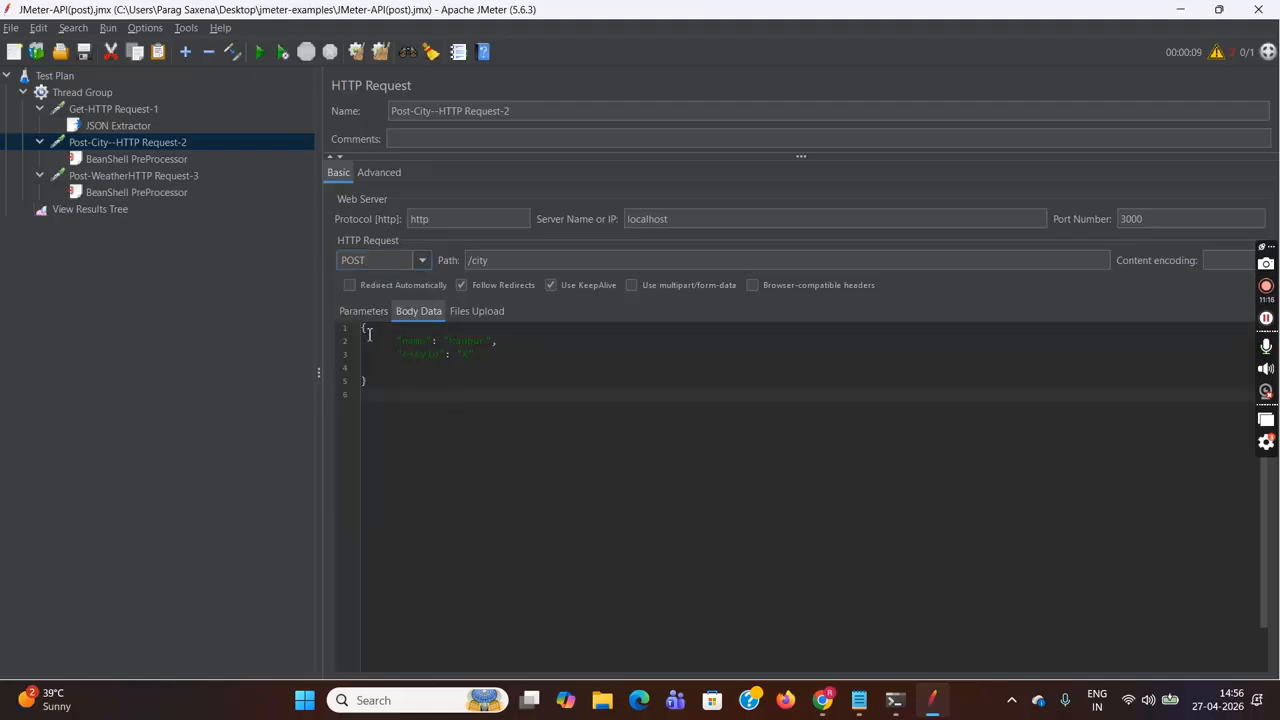
left_click_drag(365, 333, 400, 368)
left_click(402, 393)
- Review the path and JSON body of Post-WeatherHTTP Request-3, and open its BeanShell PreProcessor script
left_click(152, 178)
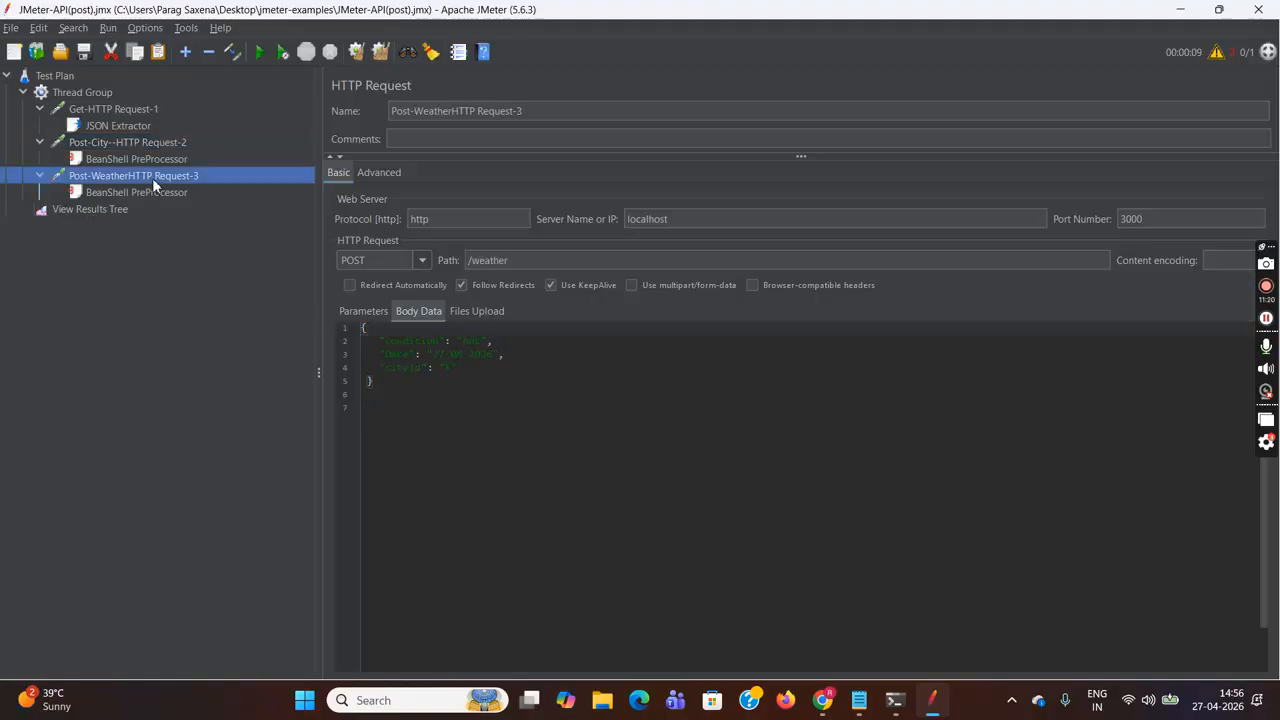
left_click(530, 260)
left_click(368, 341)
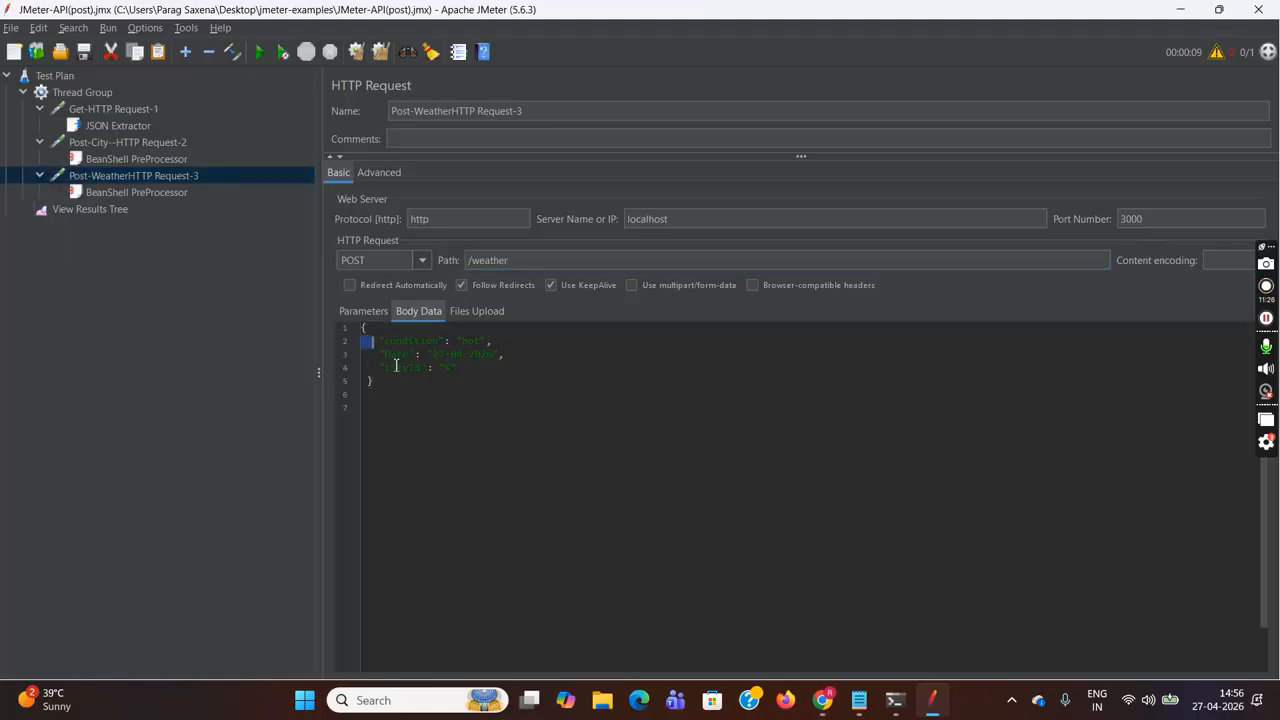
left_click_drag(396, 366, 403, 391)
left_click(403, 394)
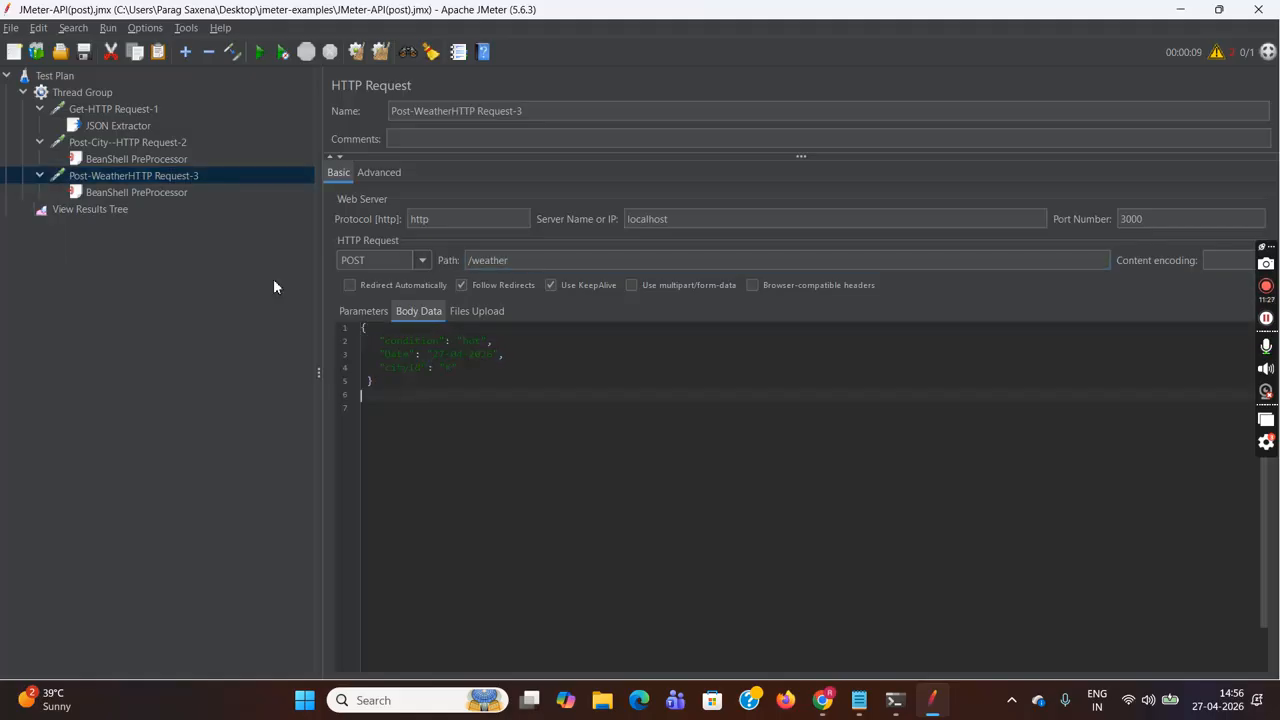
left_click(130, 192)
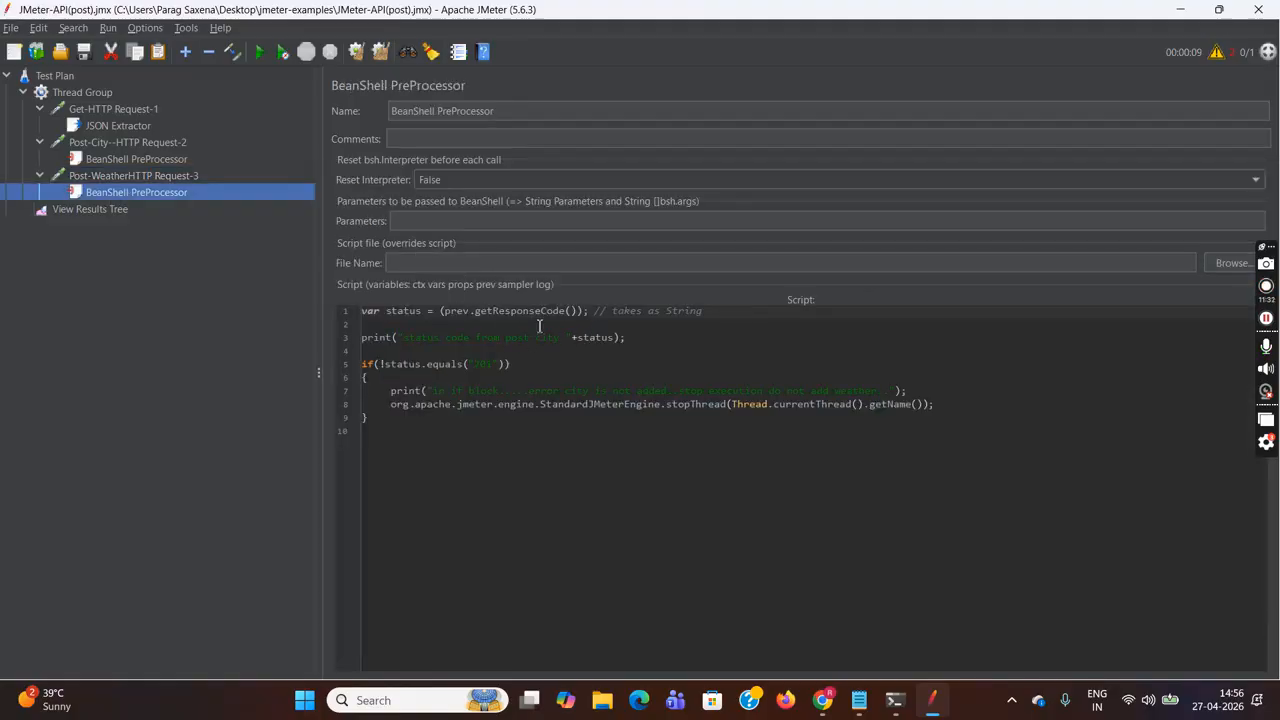
- Review how the PreProcessor script of Post-WeatherHTTP Request-3 reads the previous request's status with prev.getResponseCode() as a string
left_click_drag(445, 310, 489, 310)
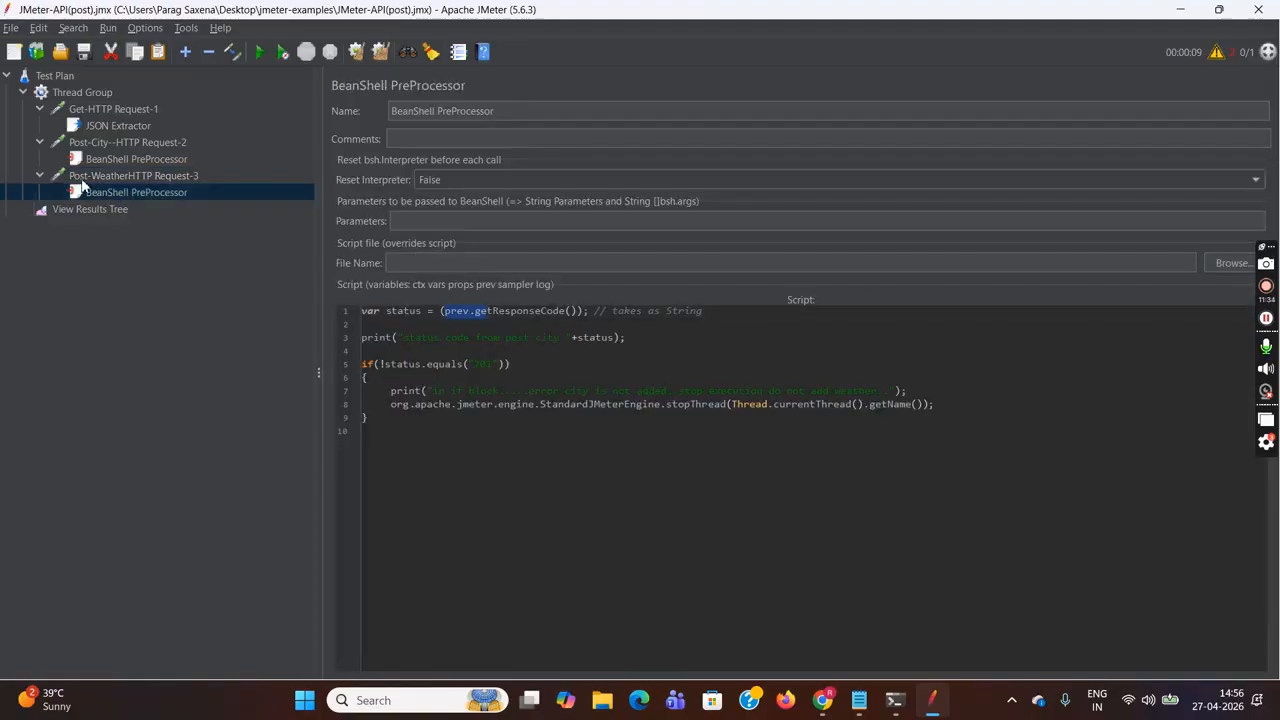
left_click(89, 177)
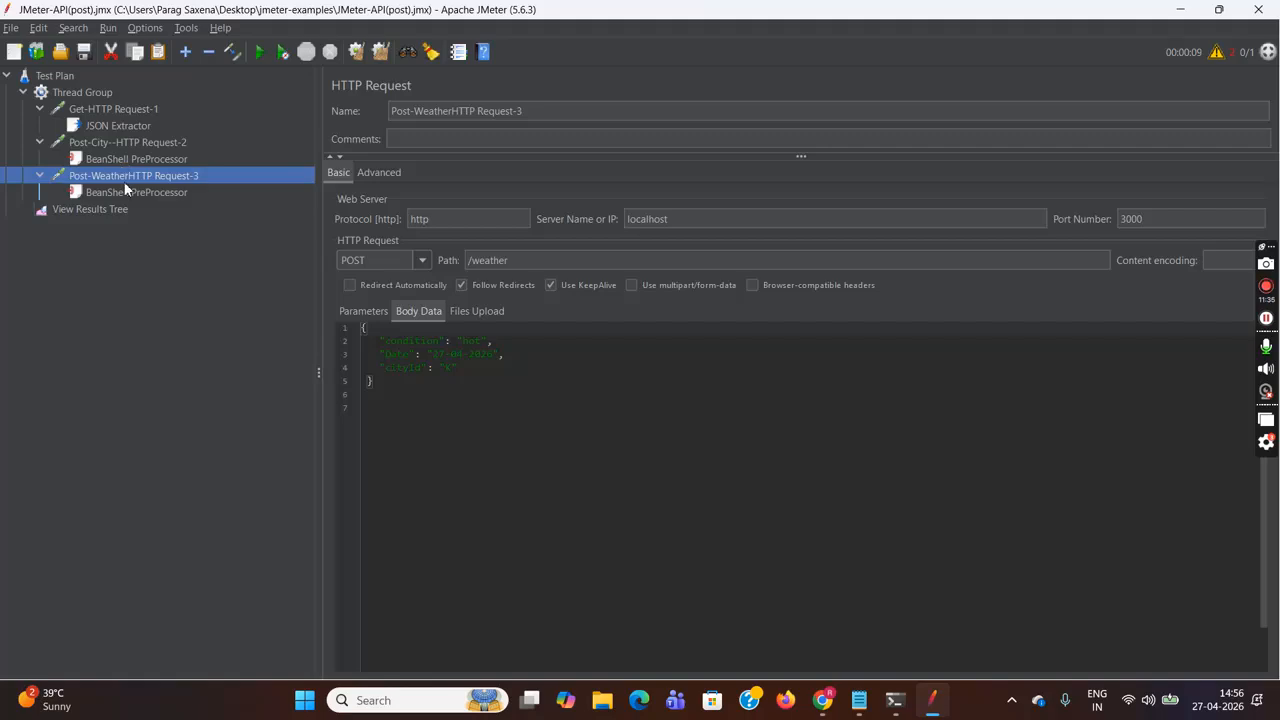
left_click(125, 143)
left_click(137, 191)
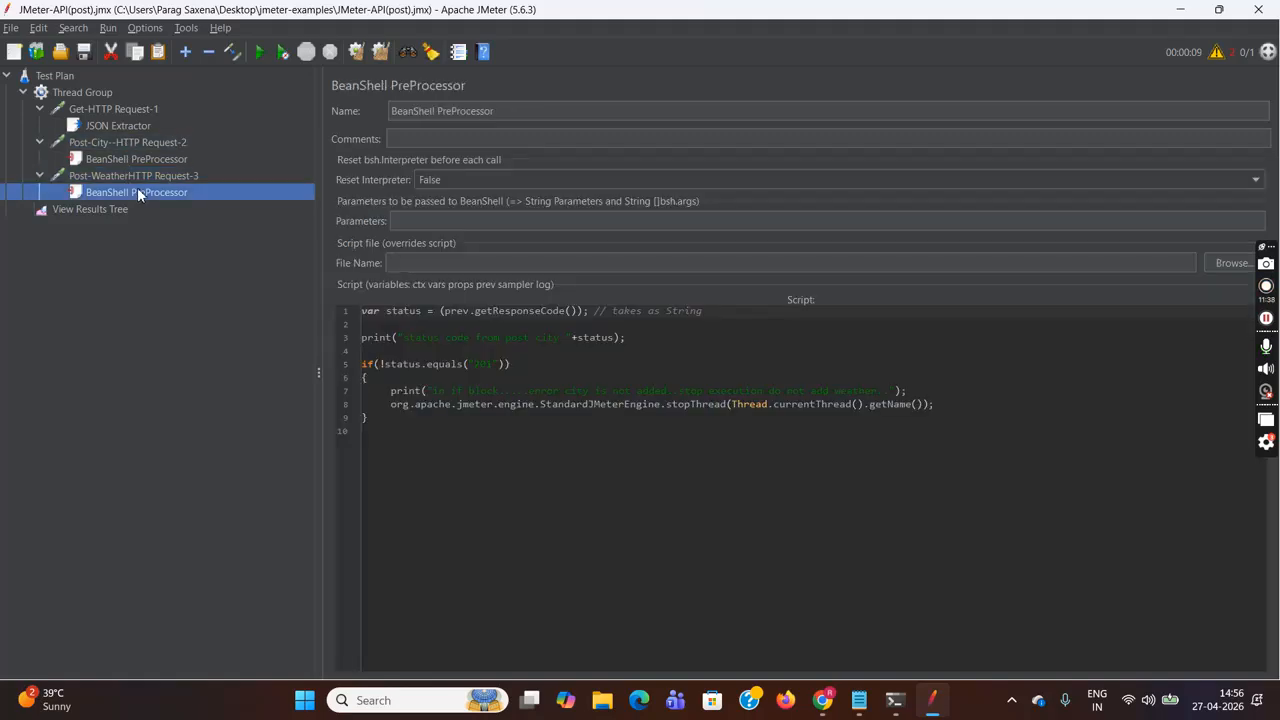
left_click(577, 312)
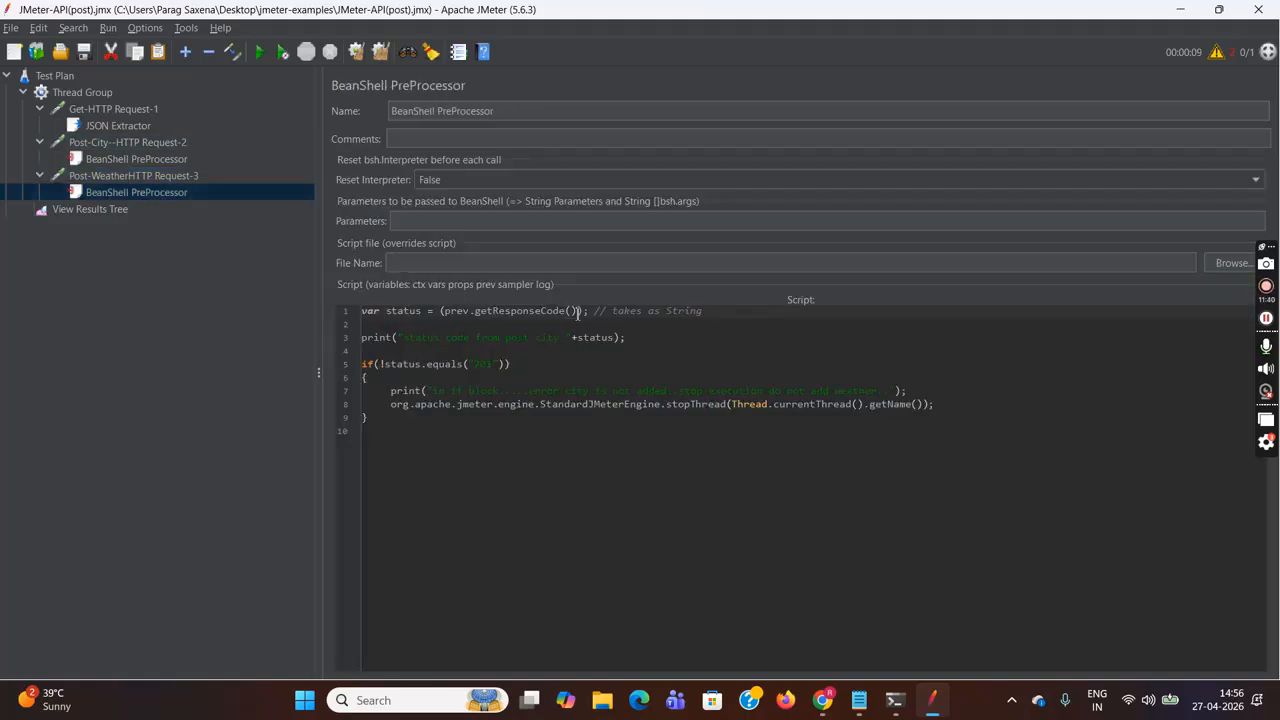
left_click(424, 312)
left_click_drag(669, 314, 723, 314)
left_click(724, 315)
left_click_drag(444, 318, 590, 316)
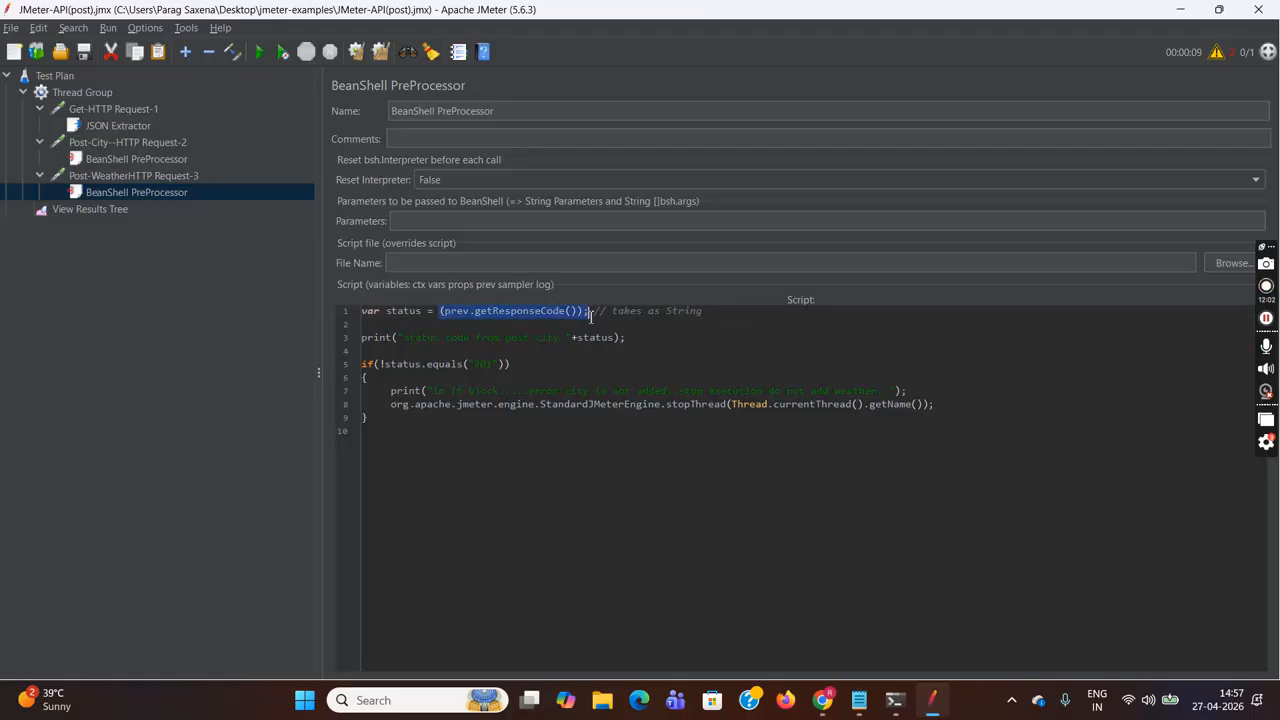
left_click(590, 316)
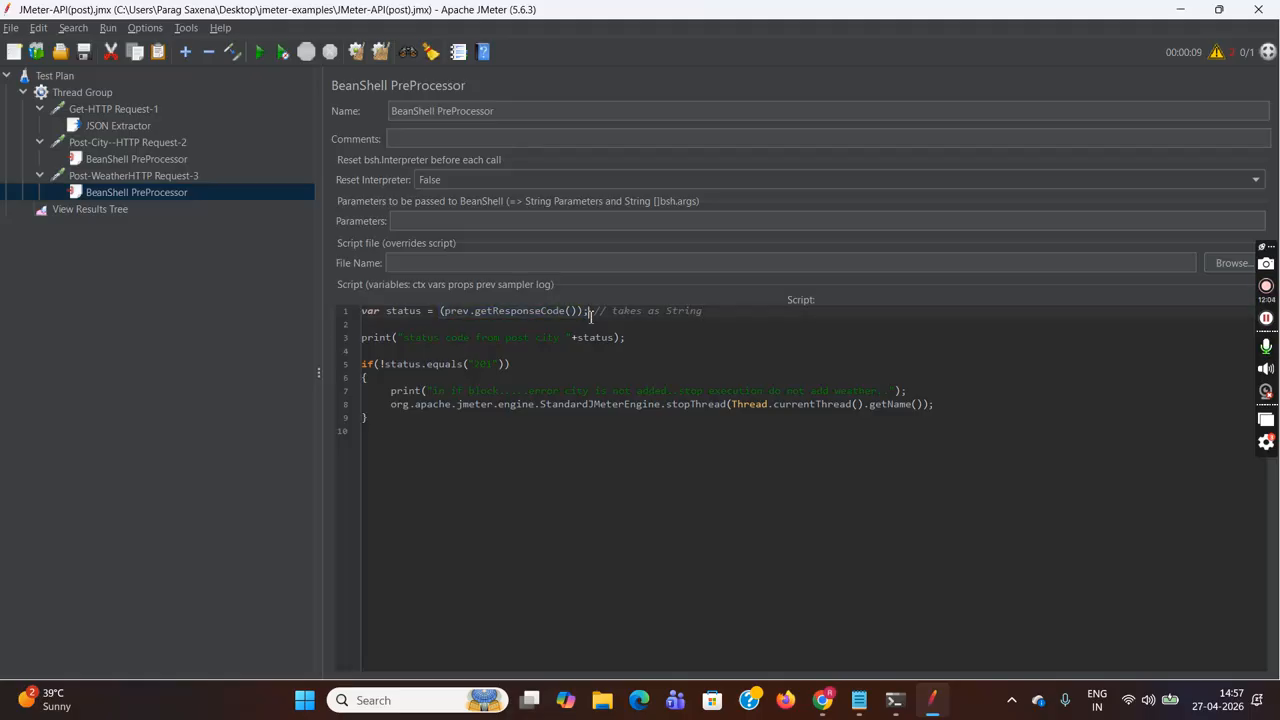
- Examine the script's status print line, its if condition on the status code, and the stopThread statement
left_click_drag(577, 338, 614, 338)
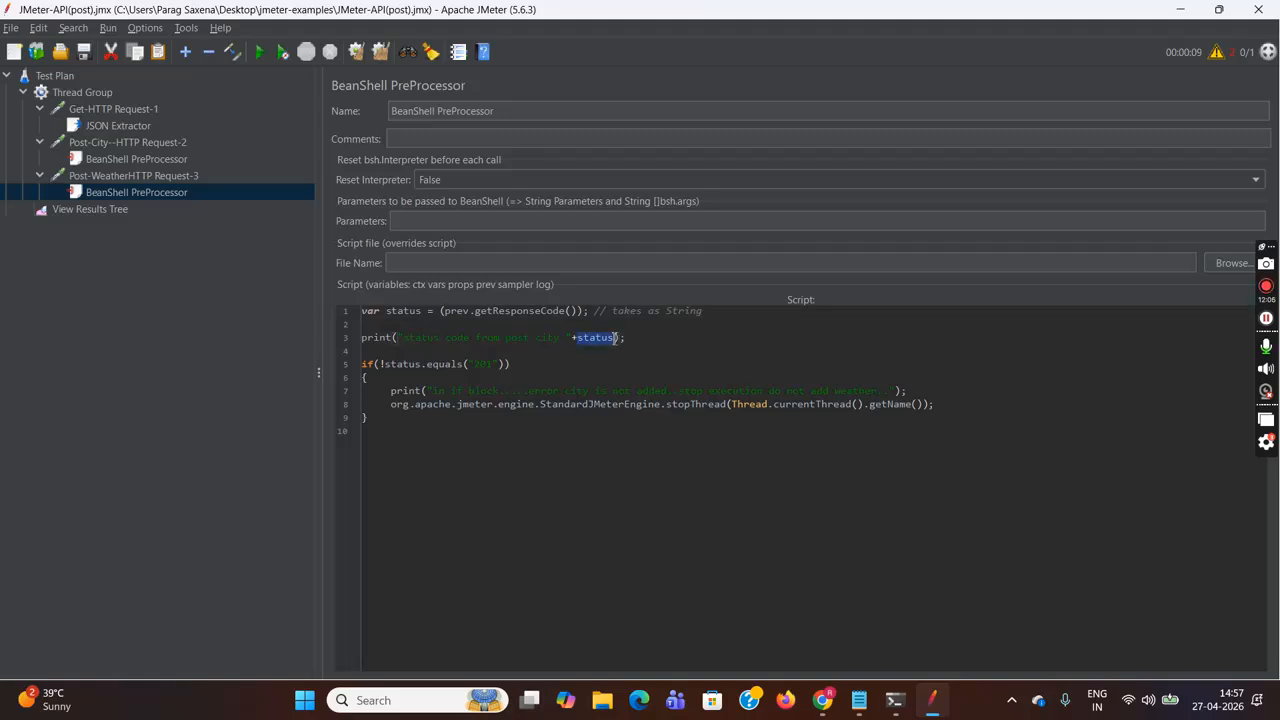
left_click(615, 338)
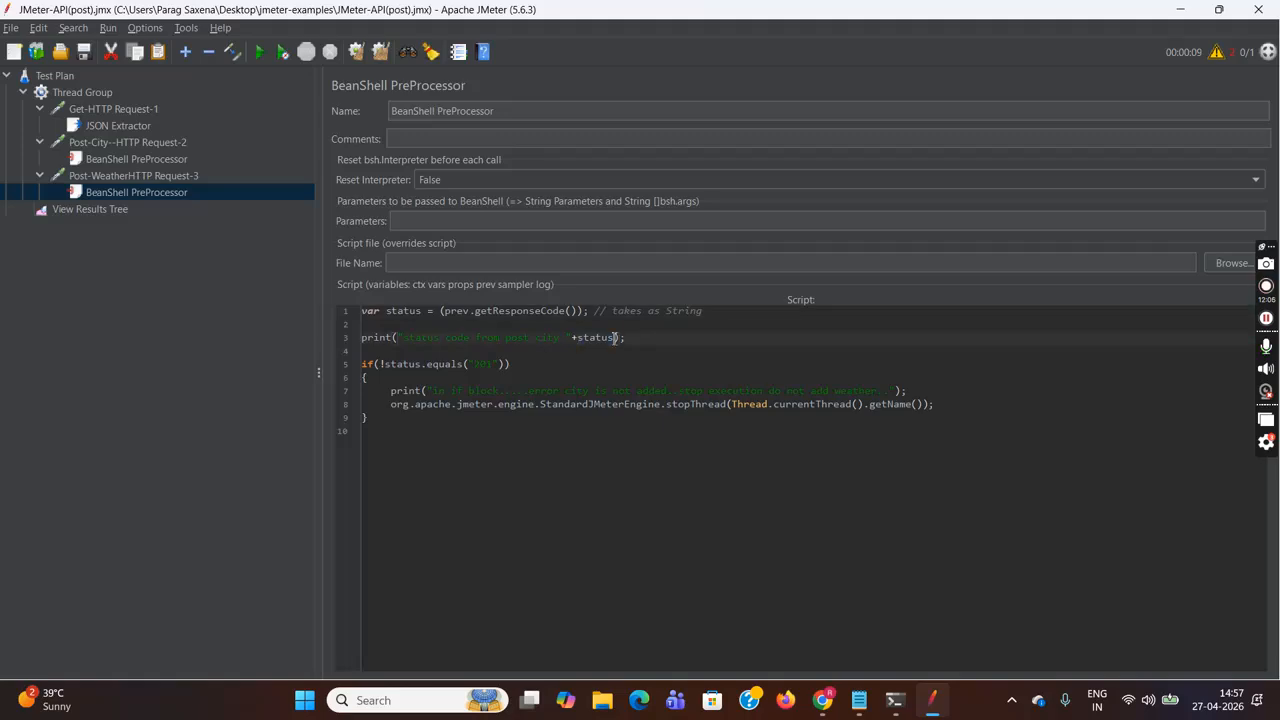
left_click(384, 364)
double_click(485, 364)
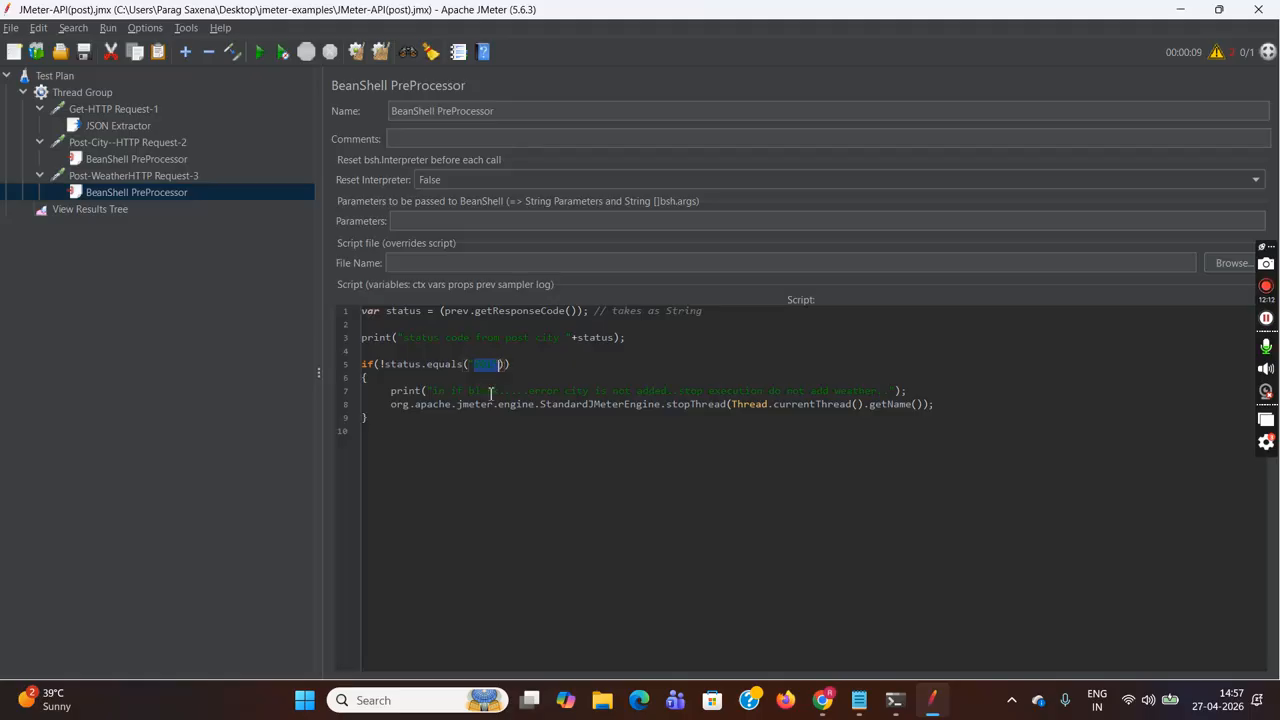
left_click_drag(391, 404, 637, 391)
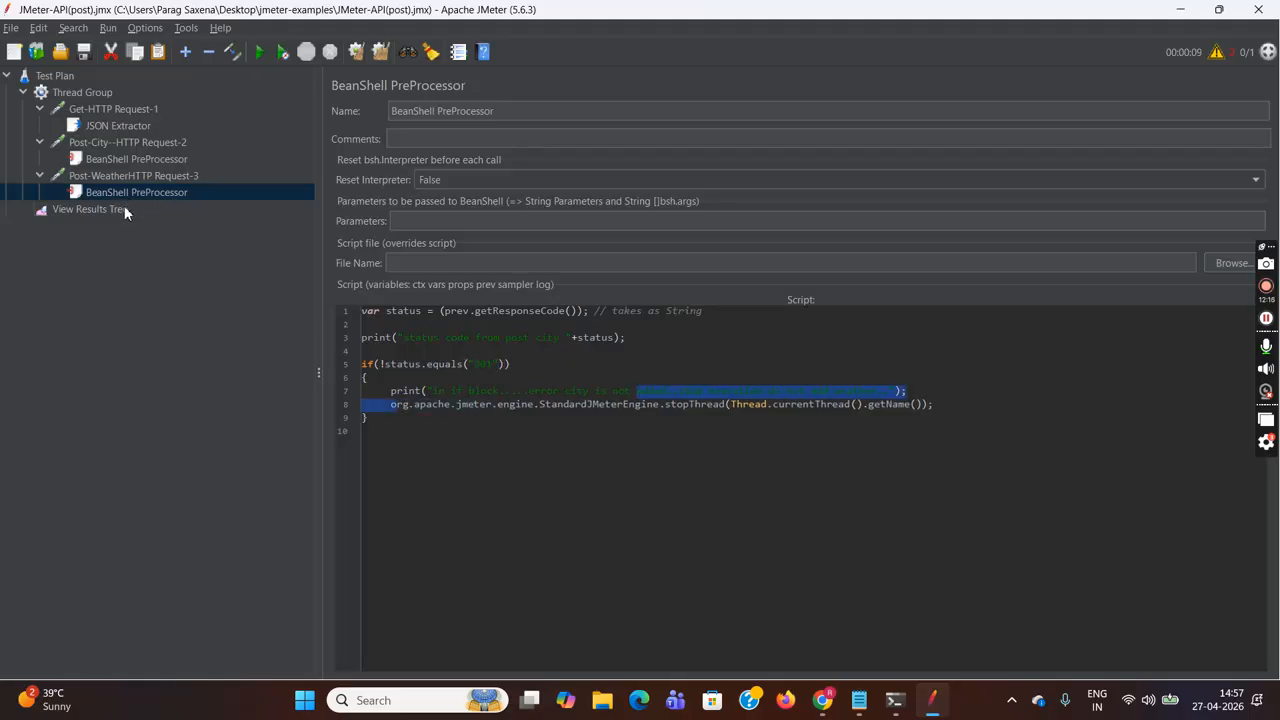
- Open View Results Tree and clear the results of the earlier run
left_click(113, 209)
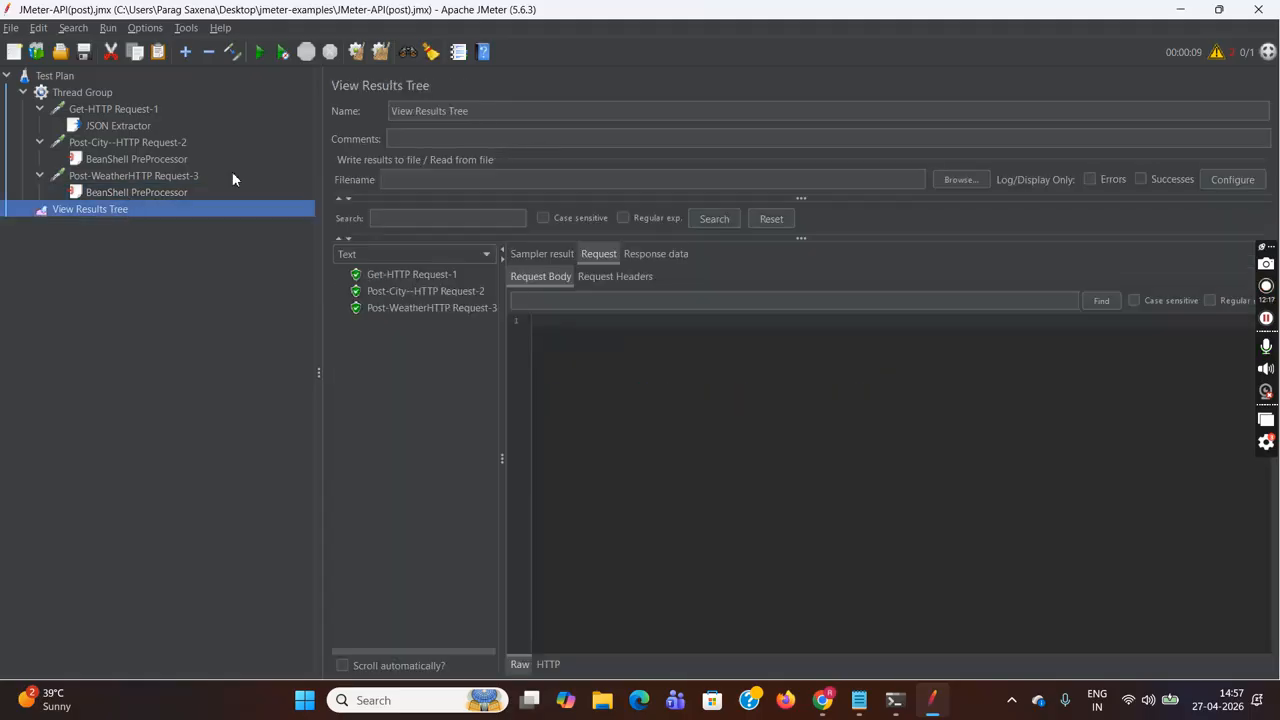
left_click(356, 52)
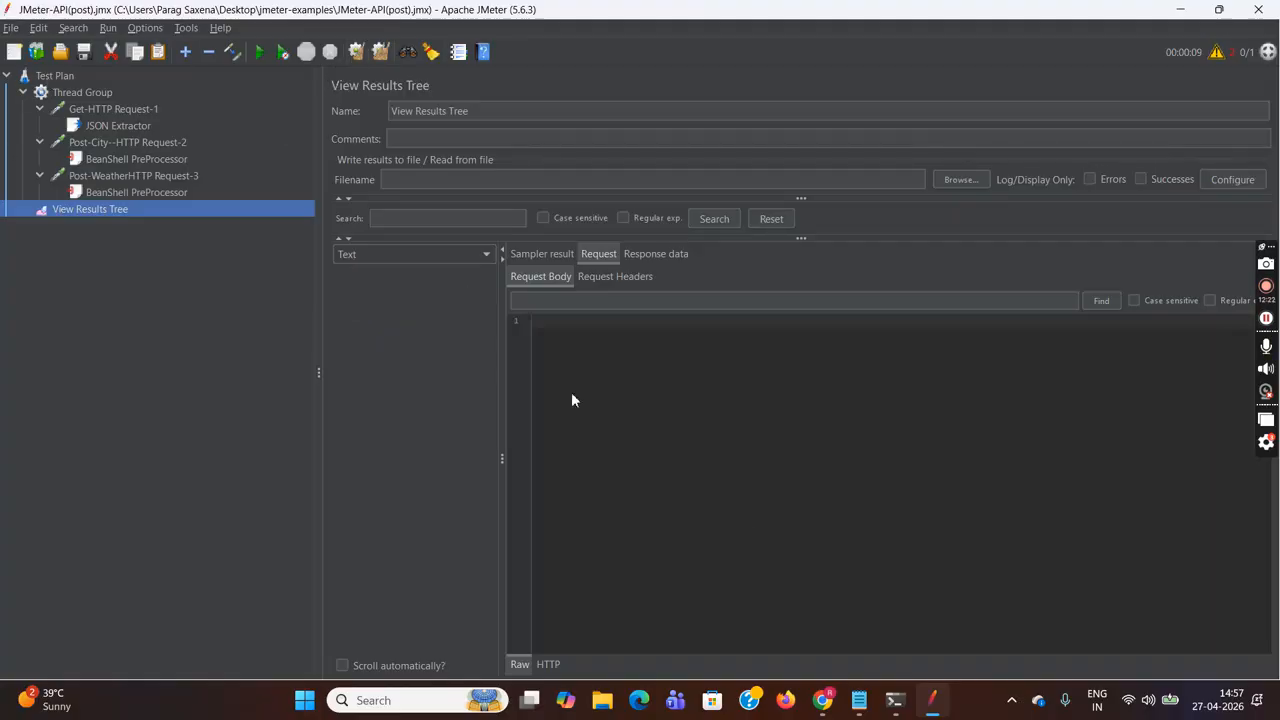
- Switch to Chrome, reload the localhost:3000/city page, and check the existing records there and on the localhost:3000/weather page
left_click(822, 700)
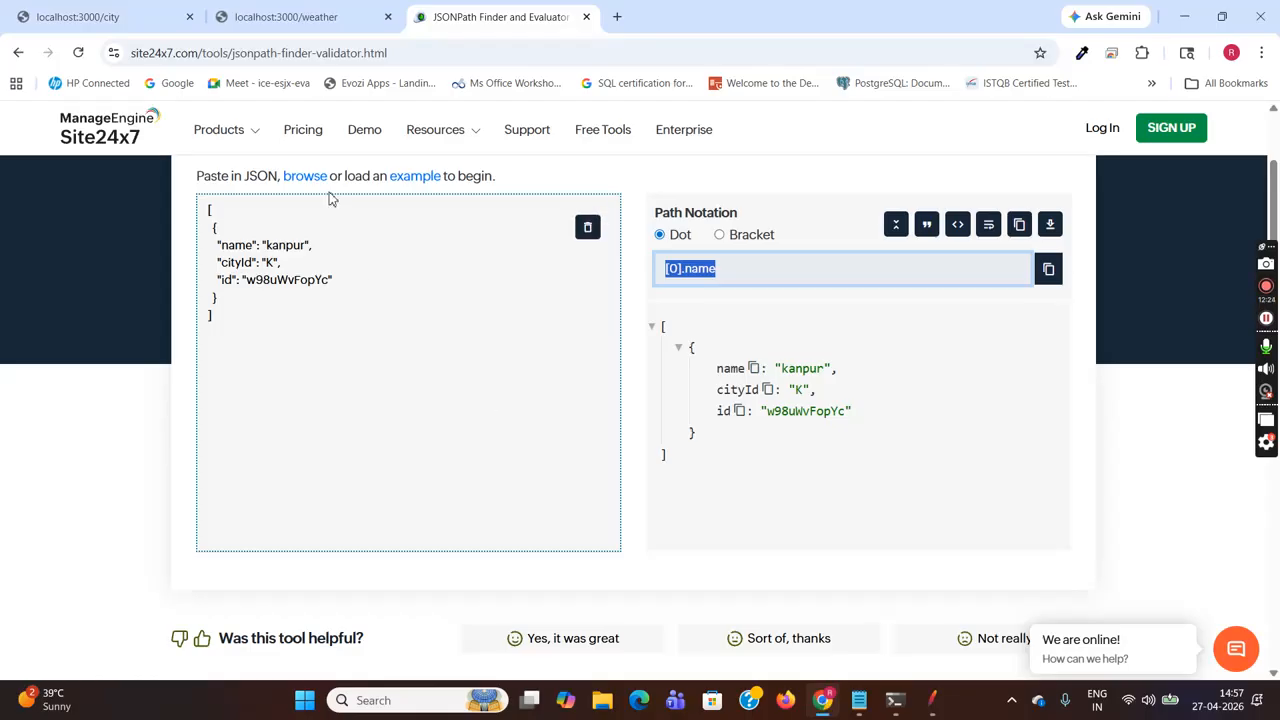
left_click(110, 18)
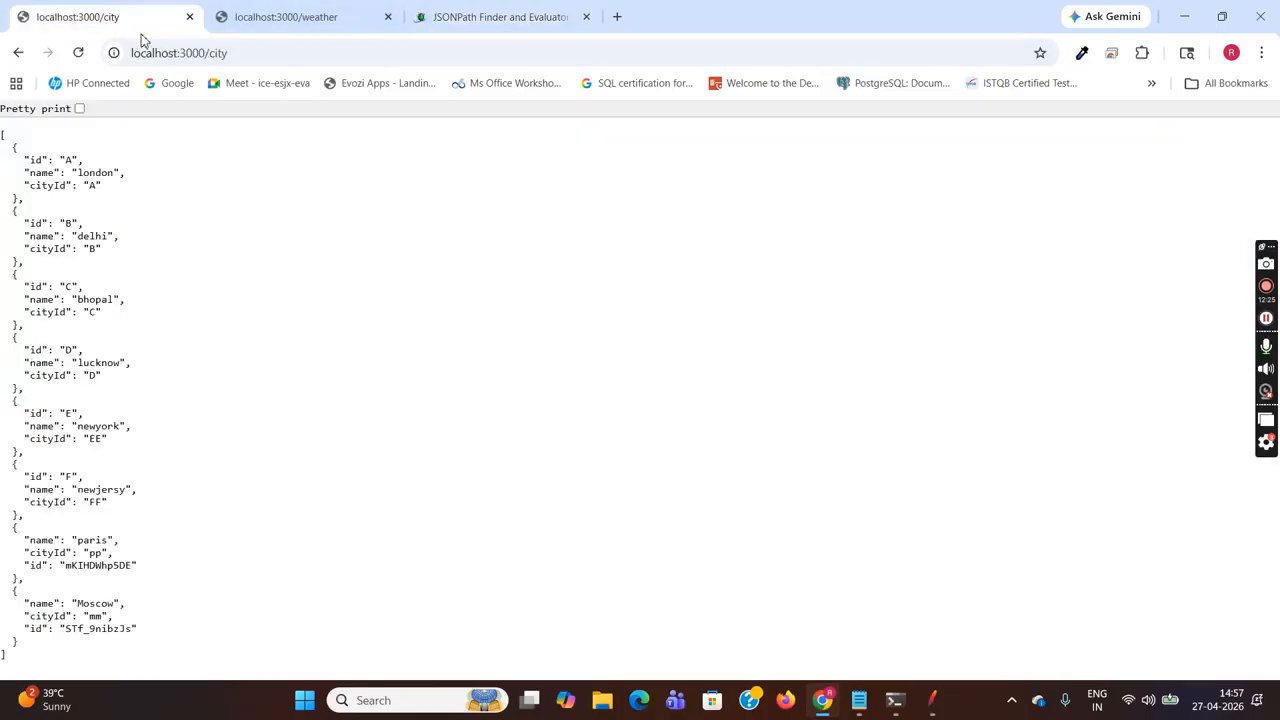
left_click(80, 53)
left_click(313, 12)
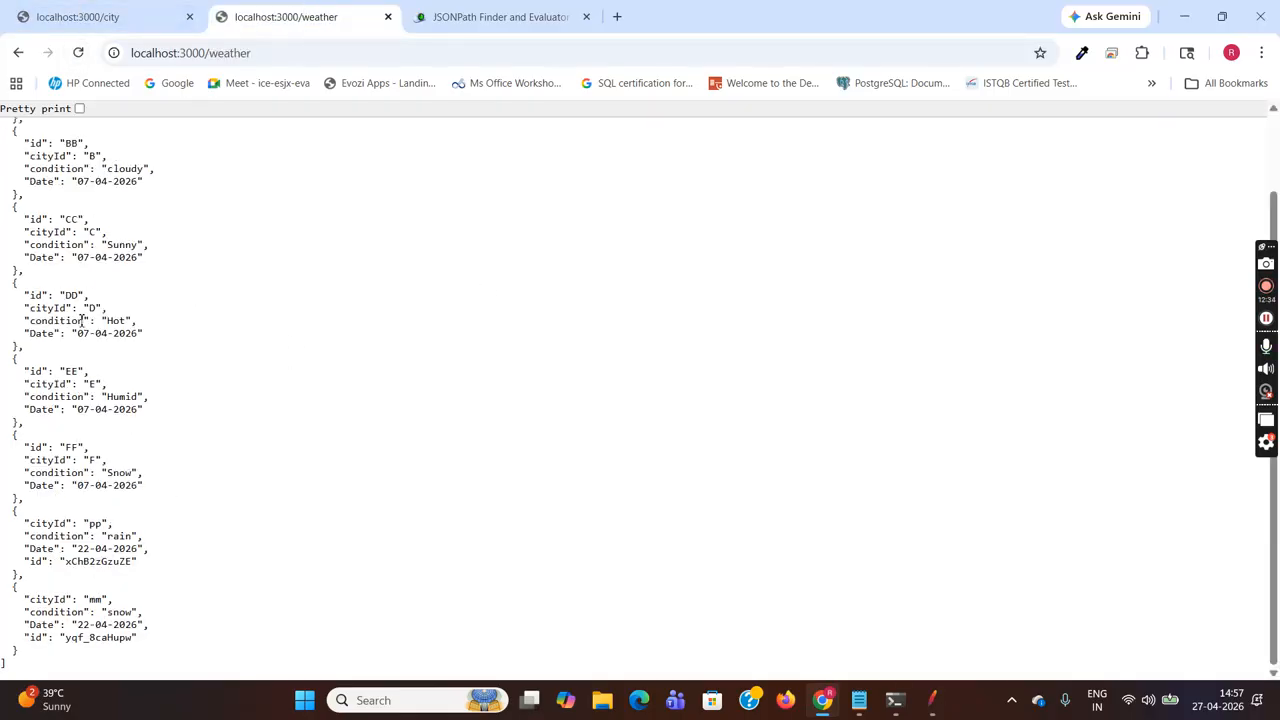
- Switch back to JMeter, run the test plan, and open View Results Tree
mouse_move(931, 700)
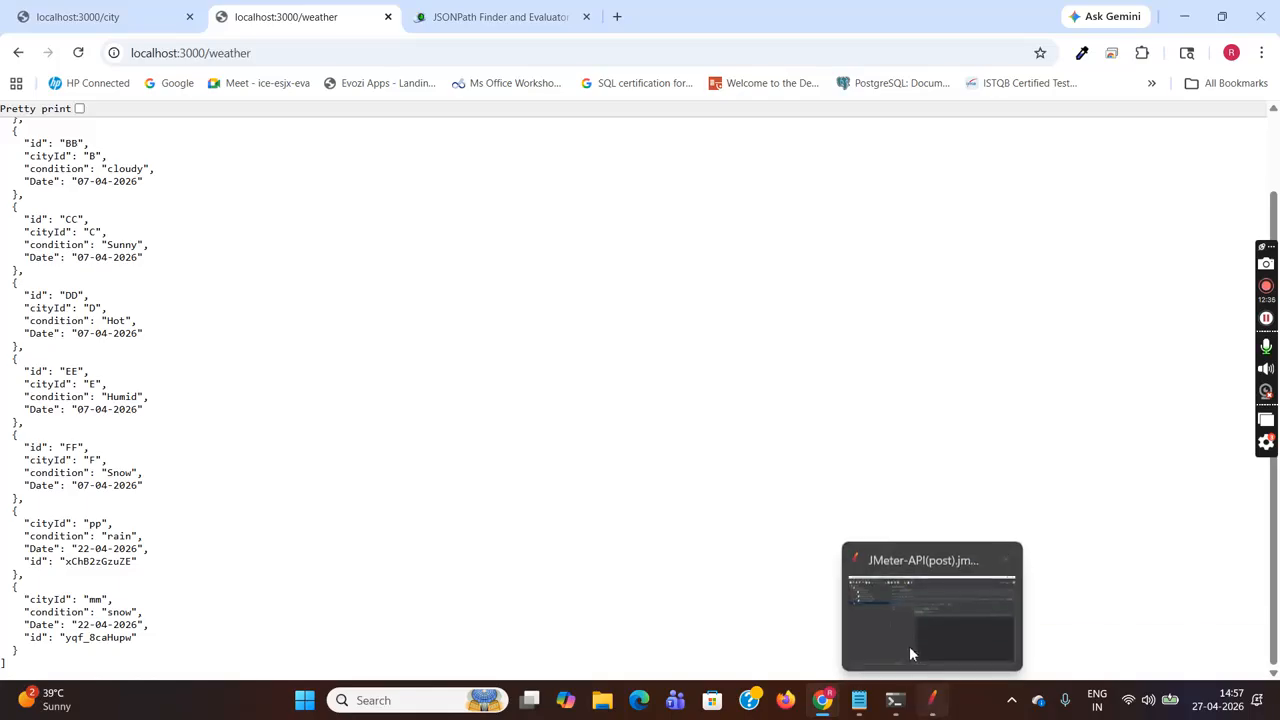
left_click(901, 631)
left_click(901, 631)
left_click(103, 79)
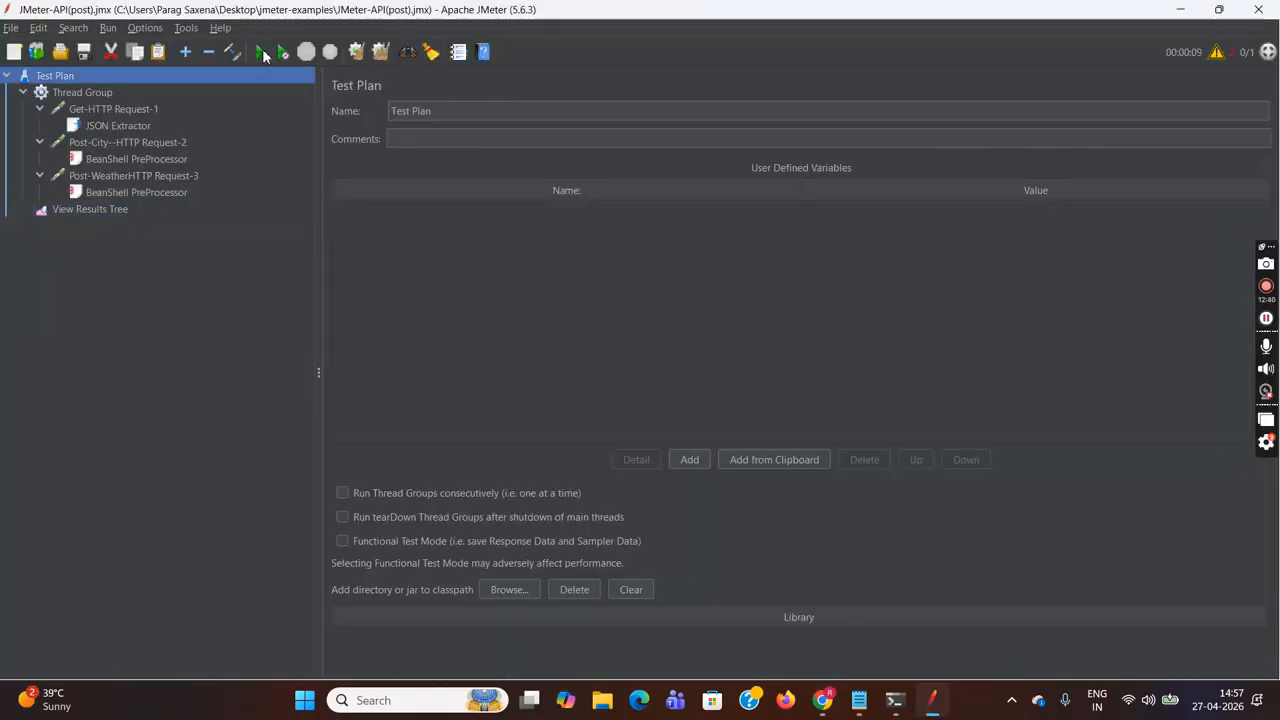
left_click(114, 212)
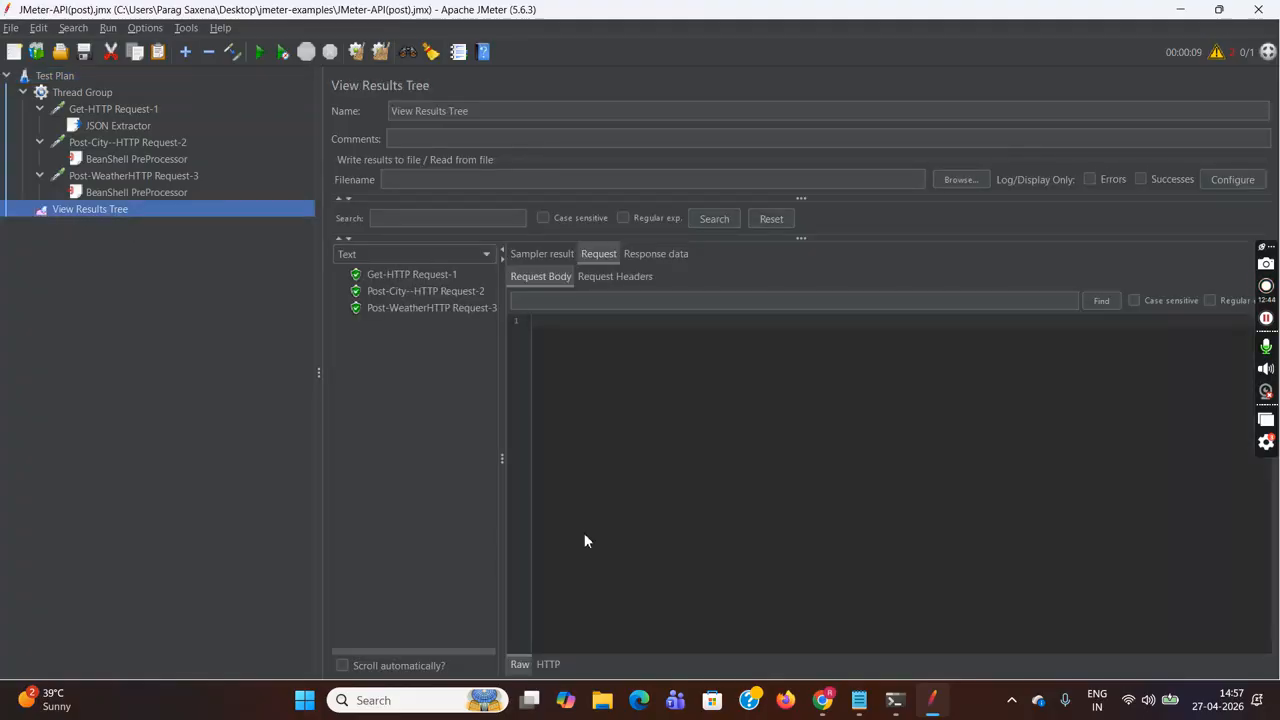
- Check the latest city name and post city status code in the JMeter console output, and return to JMeter
mouse_move(895, 700)
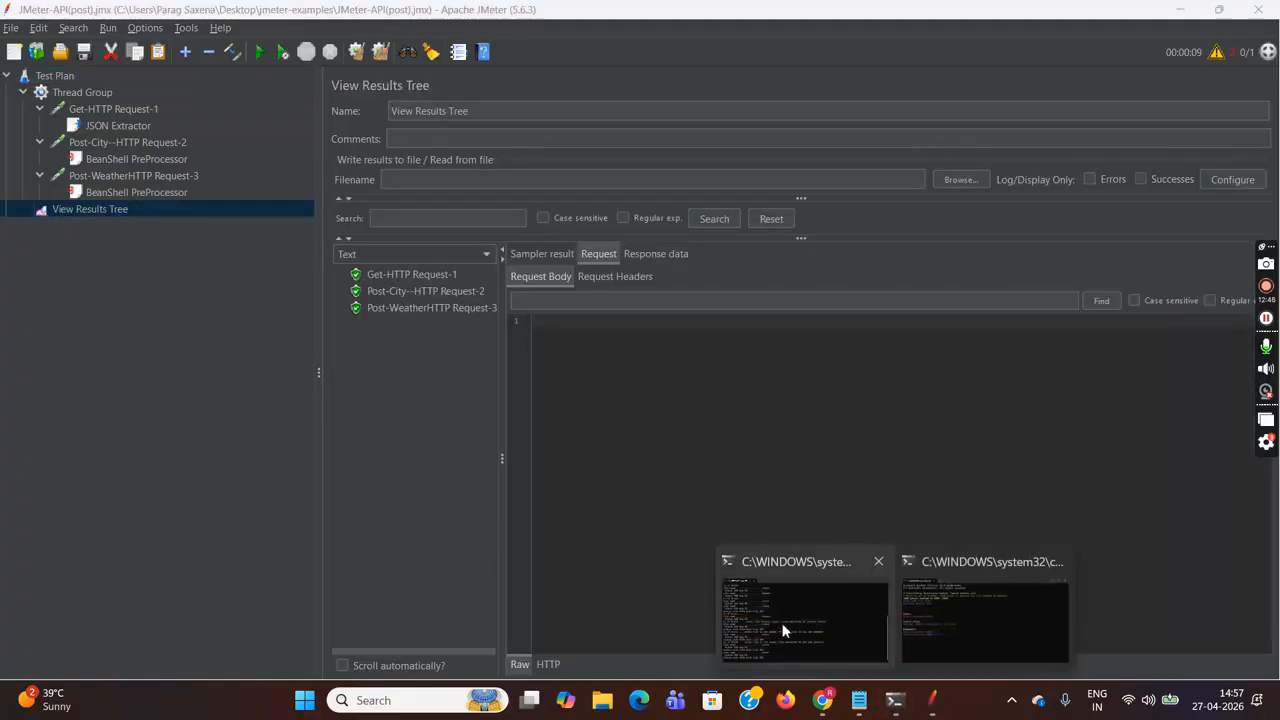
left_click(782, 623)
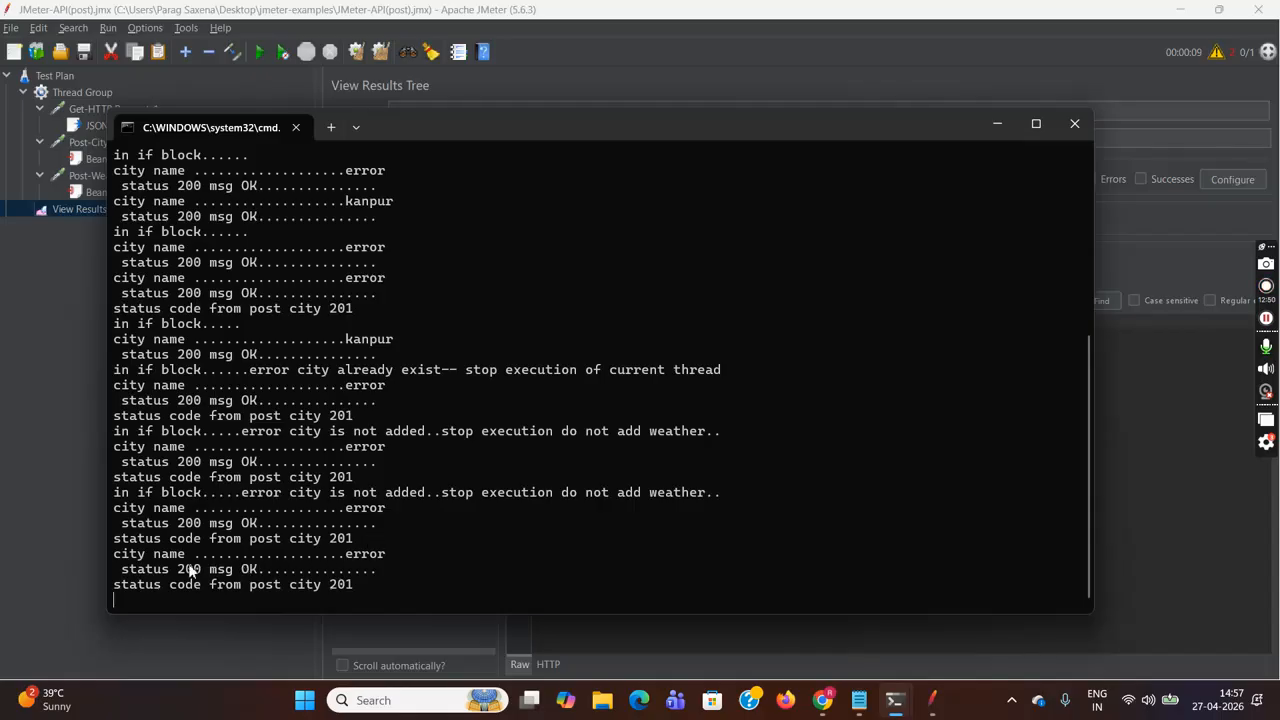
left_click_drag(114, 557, 391, 560)
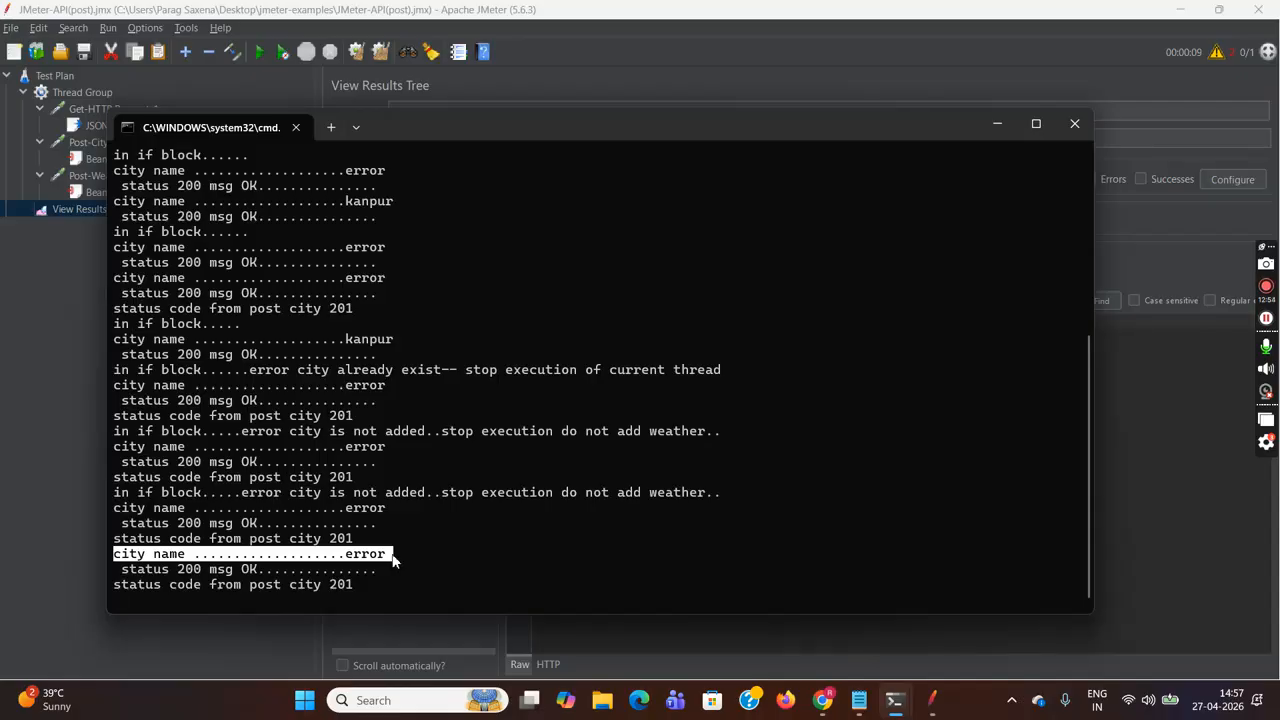
key("ctrl+c")
left_click_drag(345, 554, 408, 558)
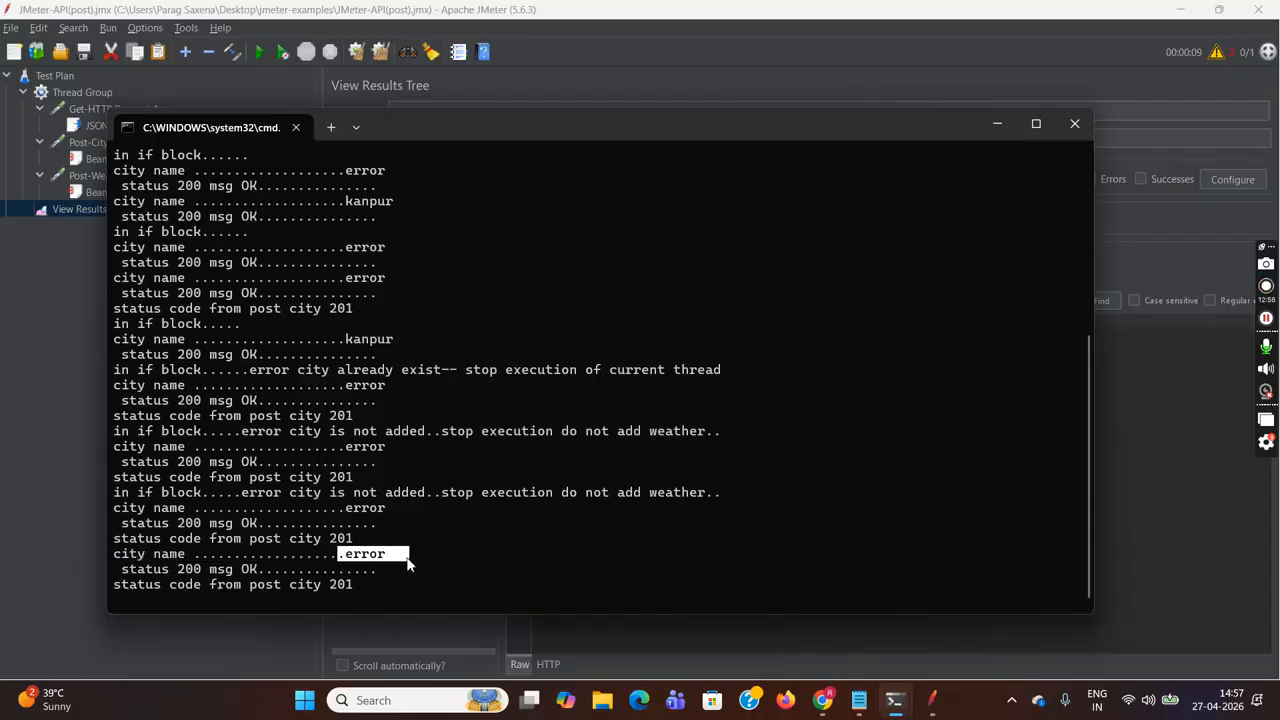
key("ctrl+c")
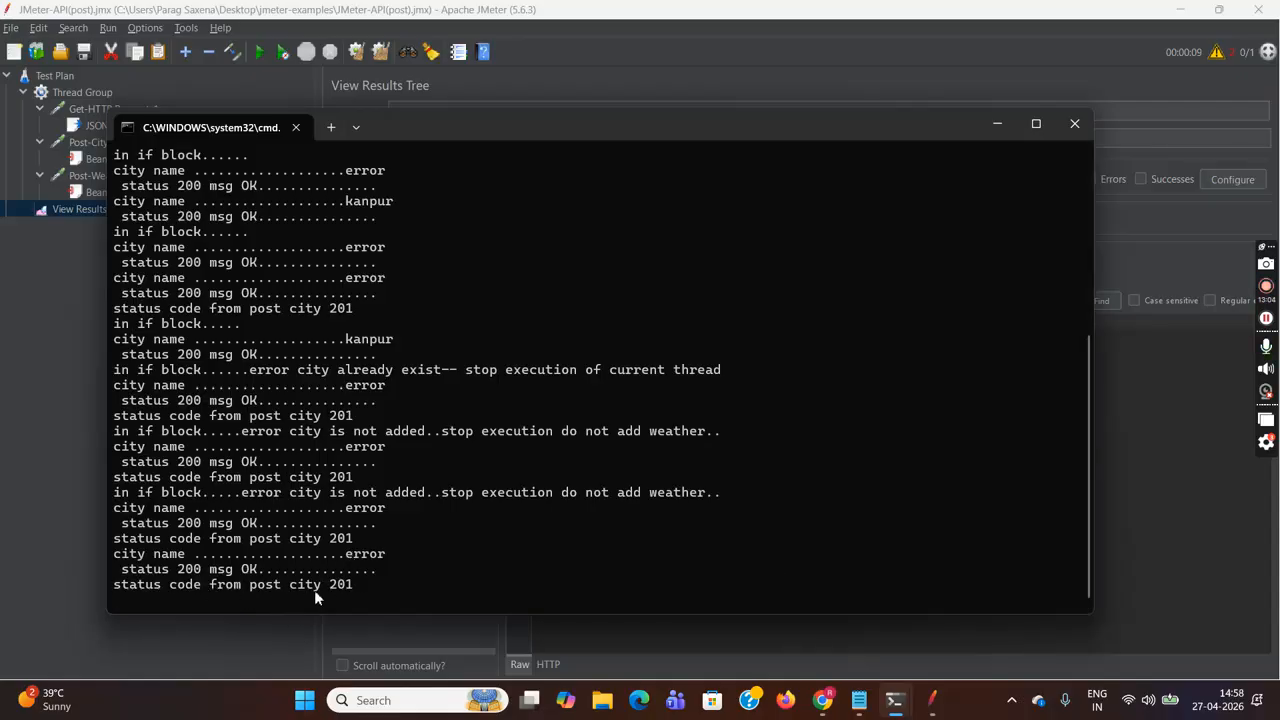
left_click_drag(323, 584, 366, 588)
left_click(877, 16)
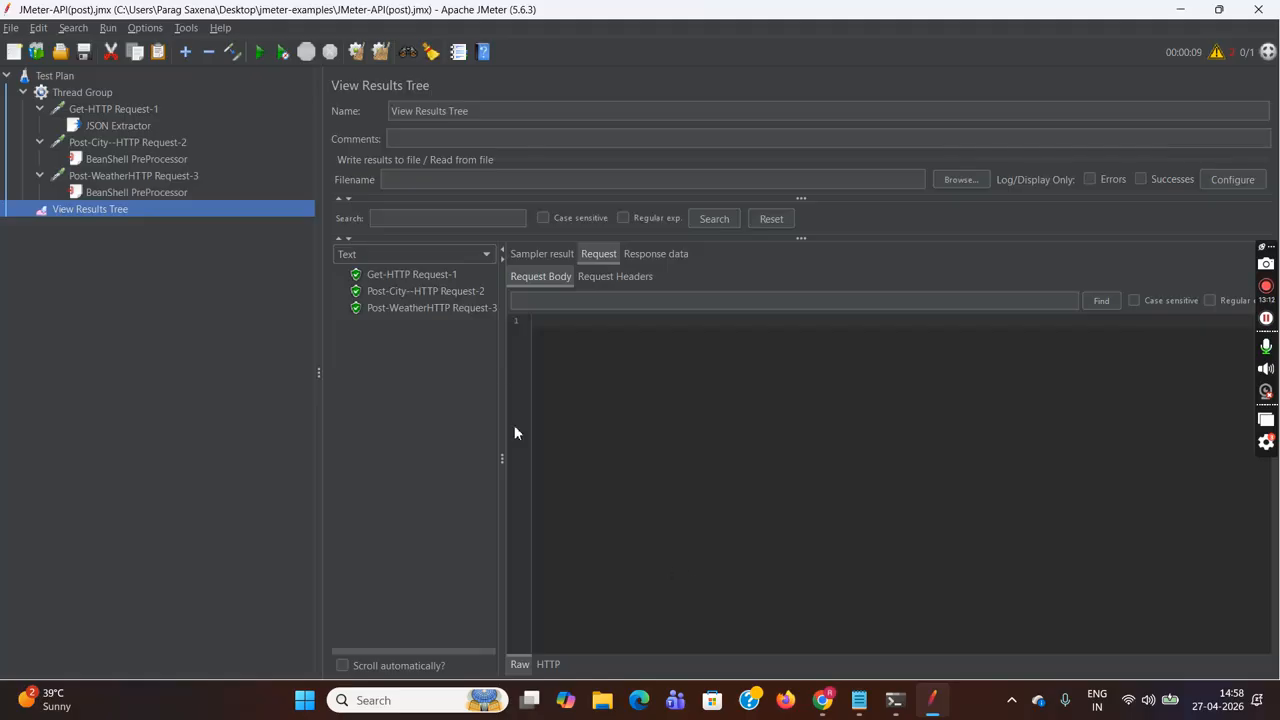
- Inspect the request URL's name parameter and the response body of the Get-HTTP Request-1 result
left_click(435, 276)
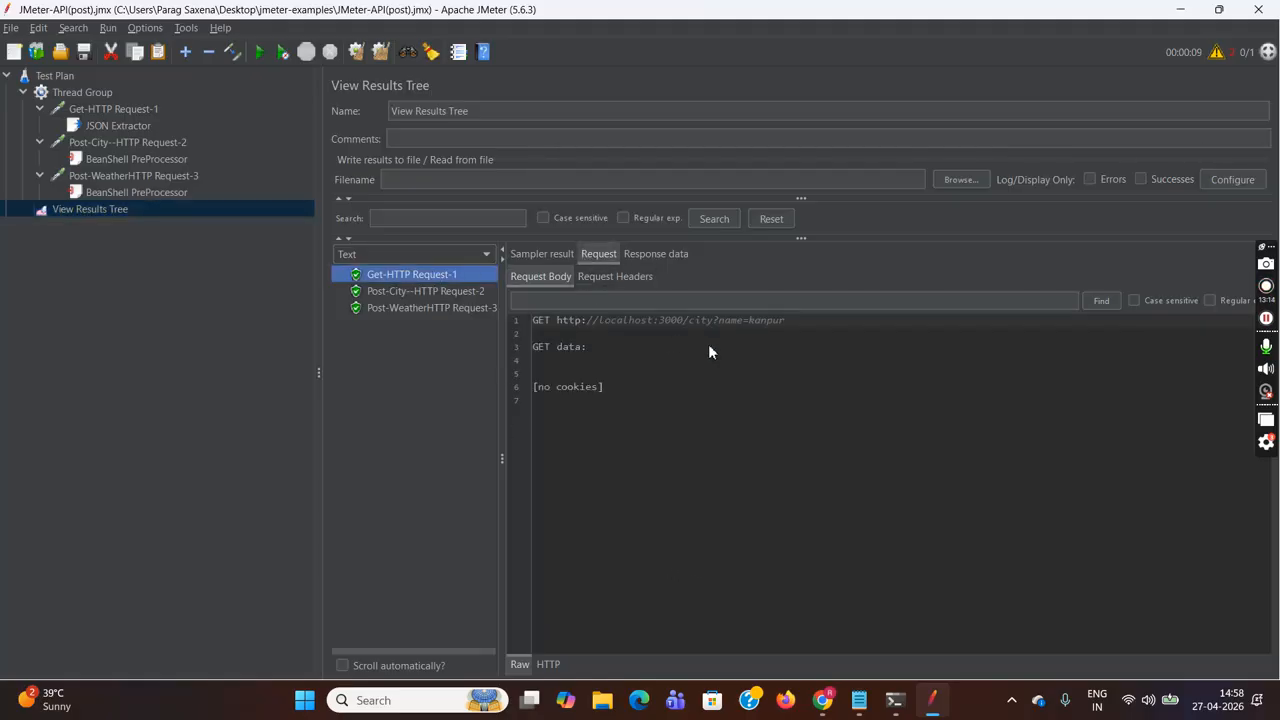
left_click_drag(732, 322, 788, 320)
left_click(665, 256)
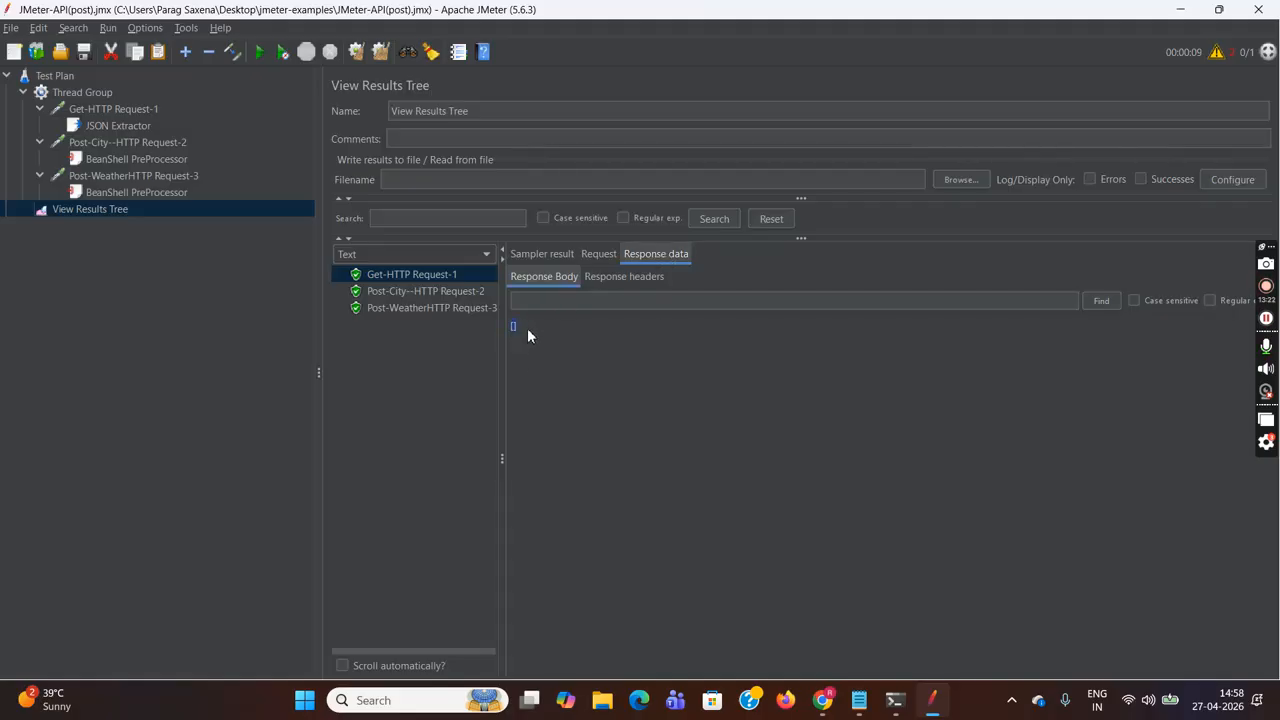
- Compare the posted JSON data with the response body of the Post-City--HTTP Request-2 result
left_click(464, 290)
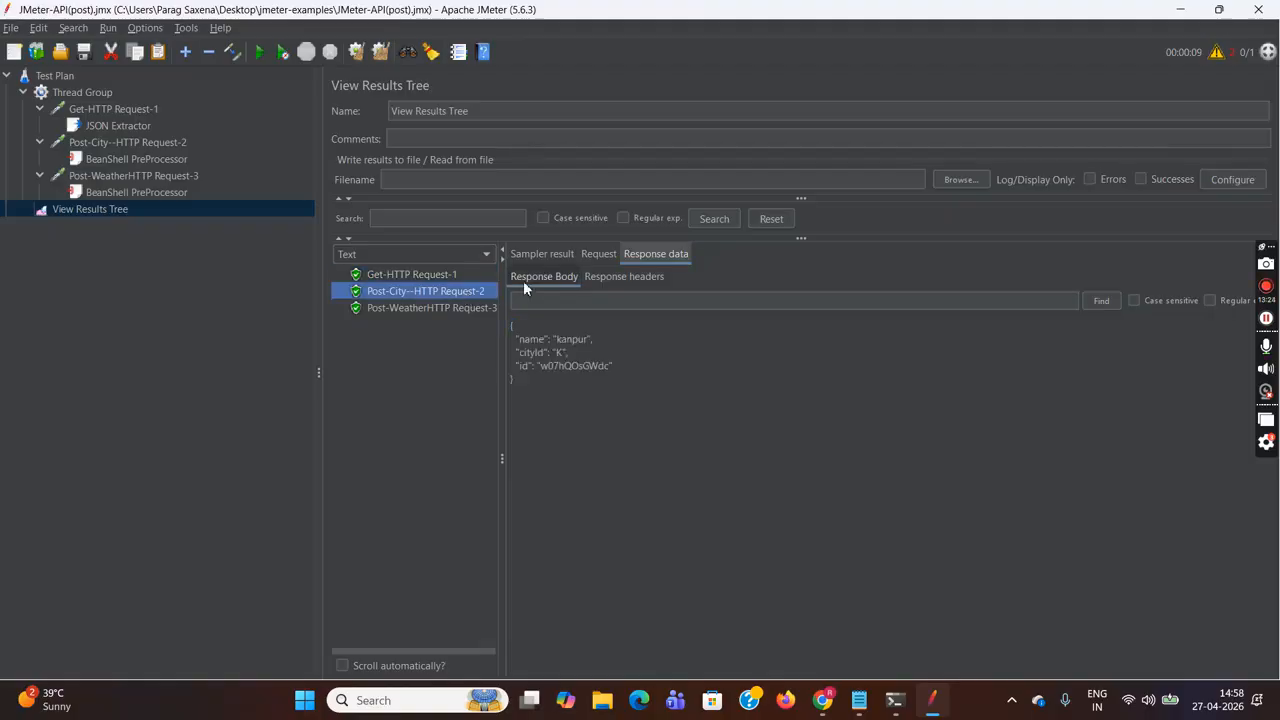
left_click(596, 255)
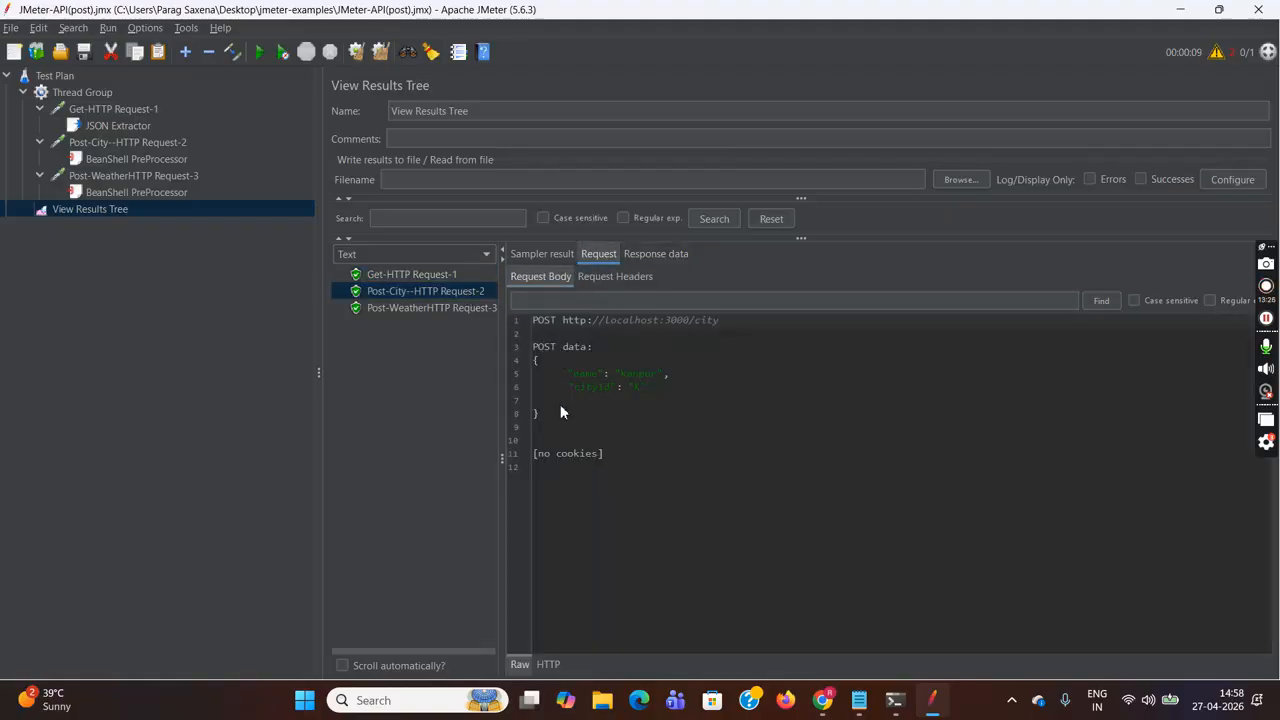
left_click(659, 255)
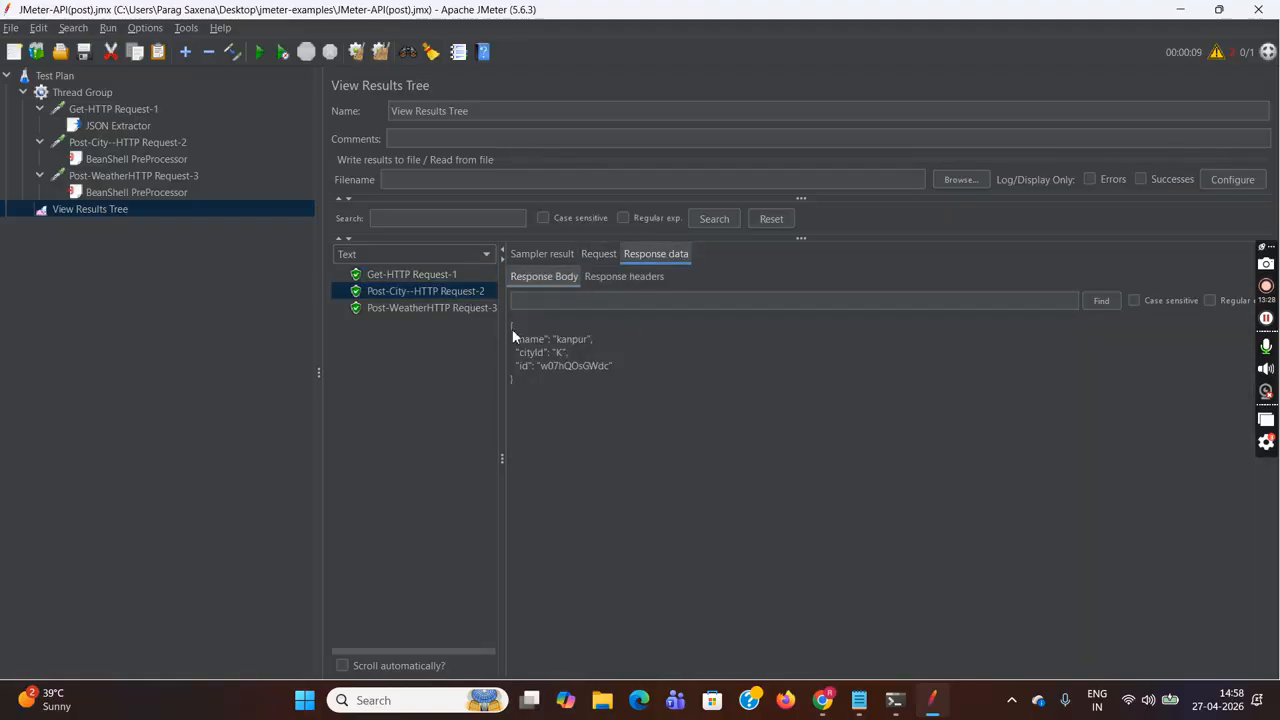
left_click(557, 402)
- Compare the posted condition, date and city ID with the response body of the Post-WeatherHTTP Request-3 result
left_click(454, 307)
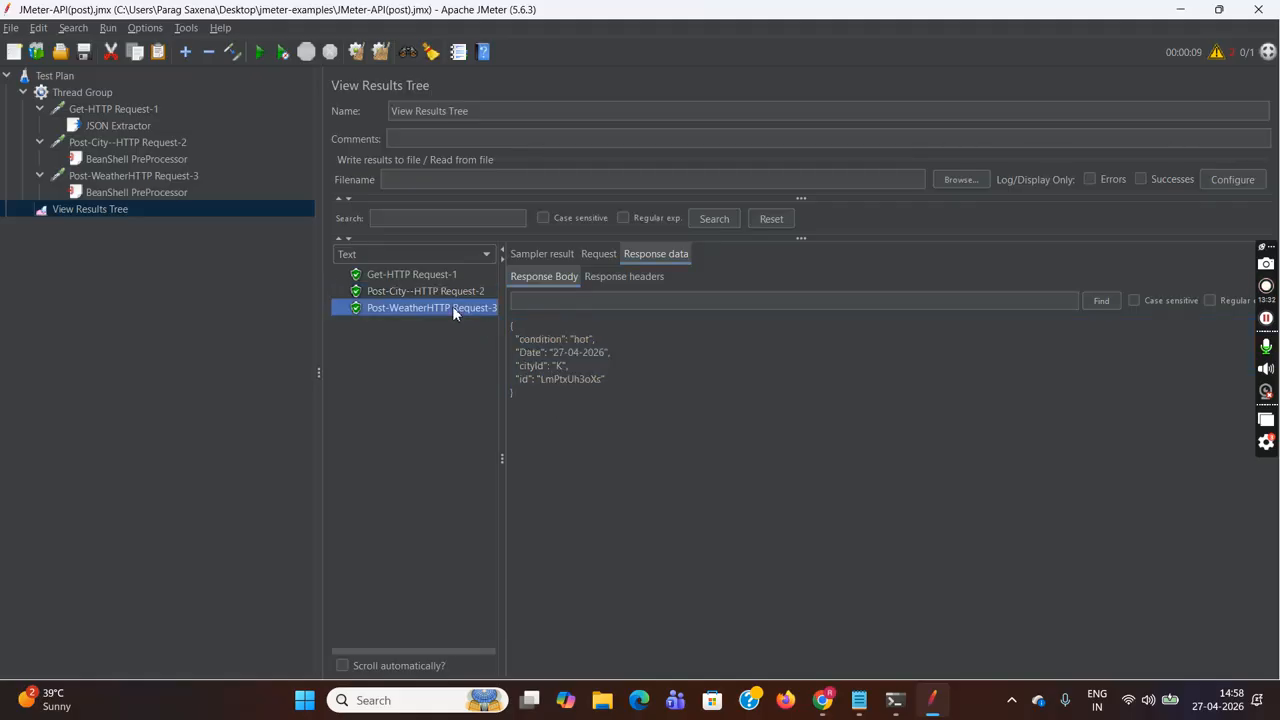
left_click(598, 253)
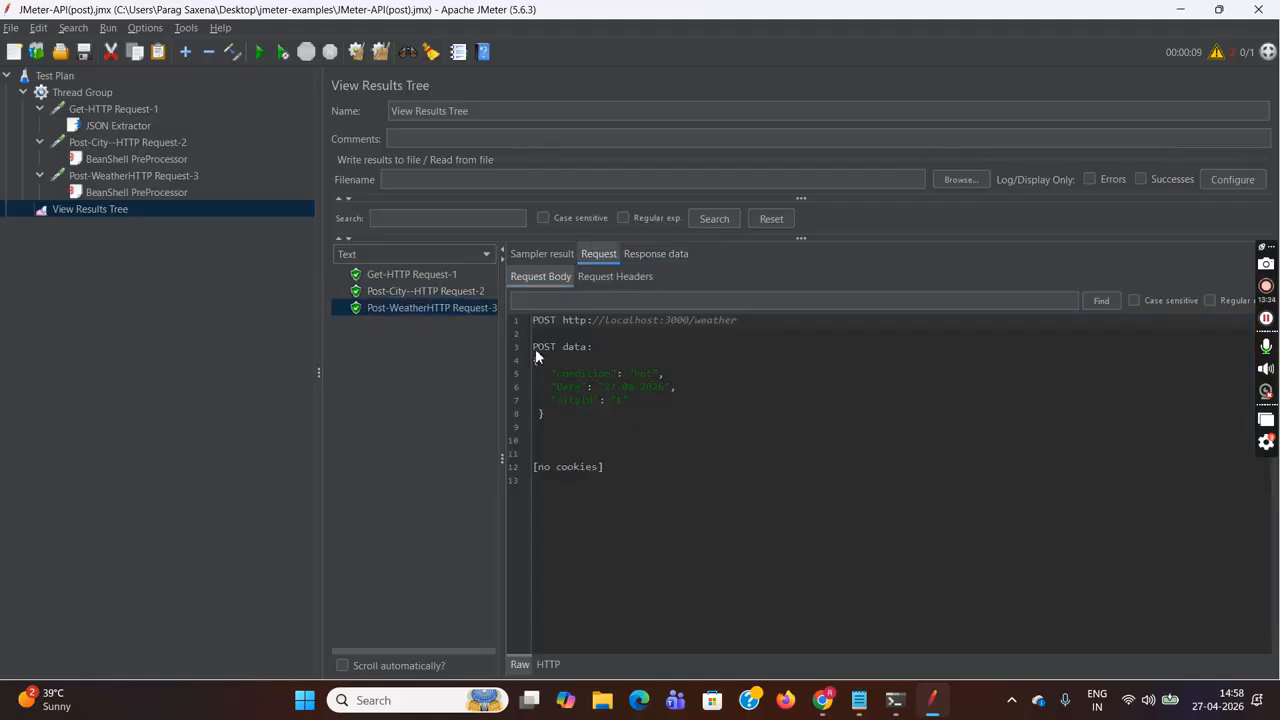
left_click_drag(535, 348, 577, 420)
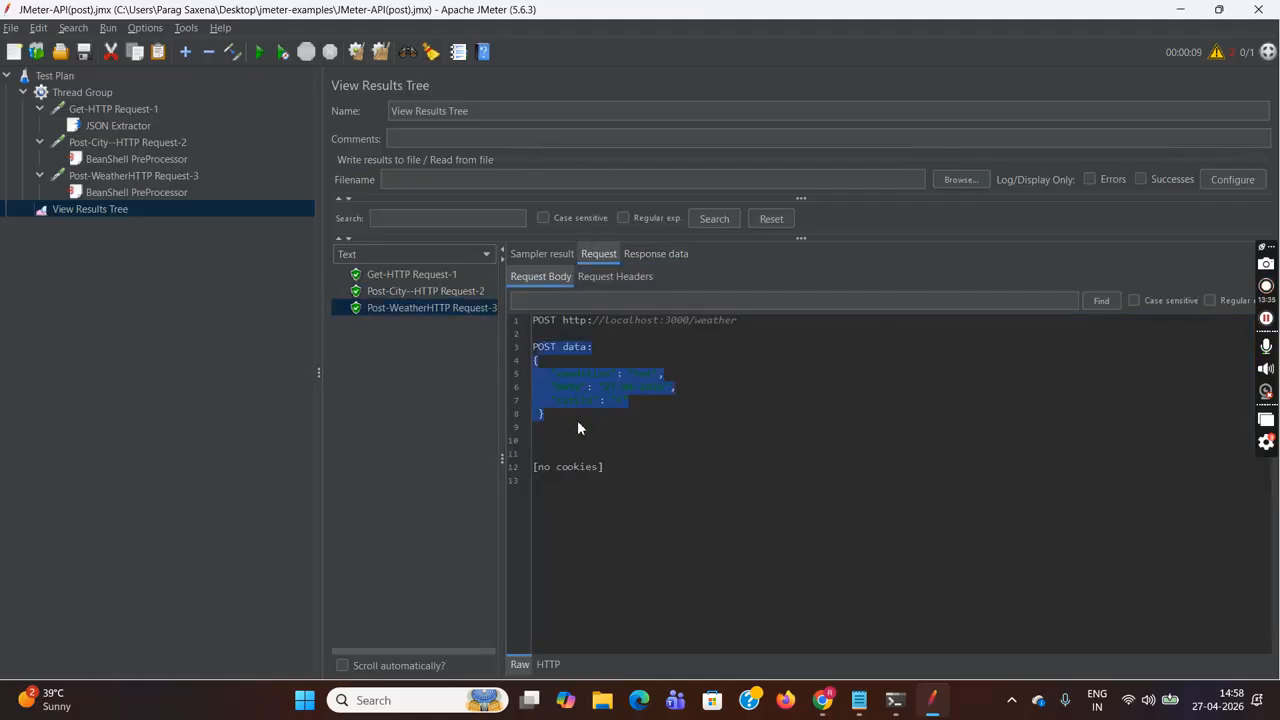
left_click(655, 254)
left_click_drag(522, 325, 572, 411)
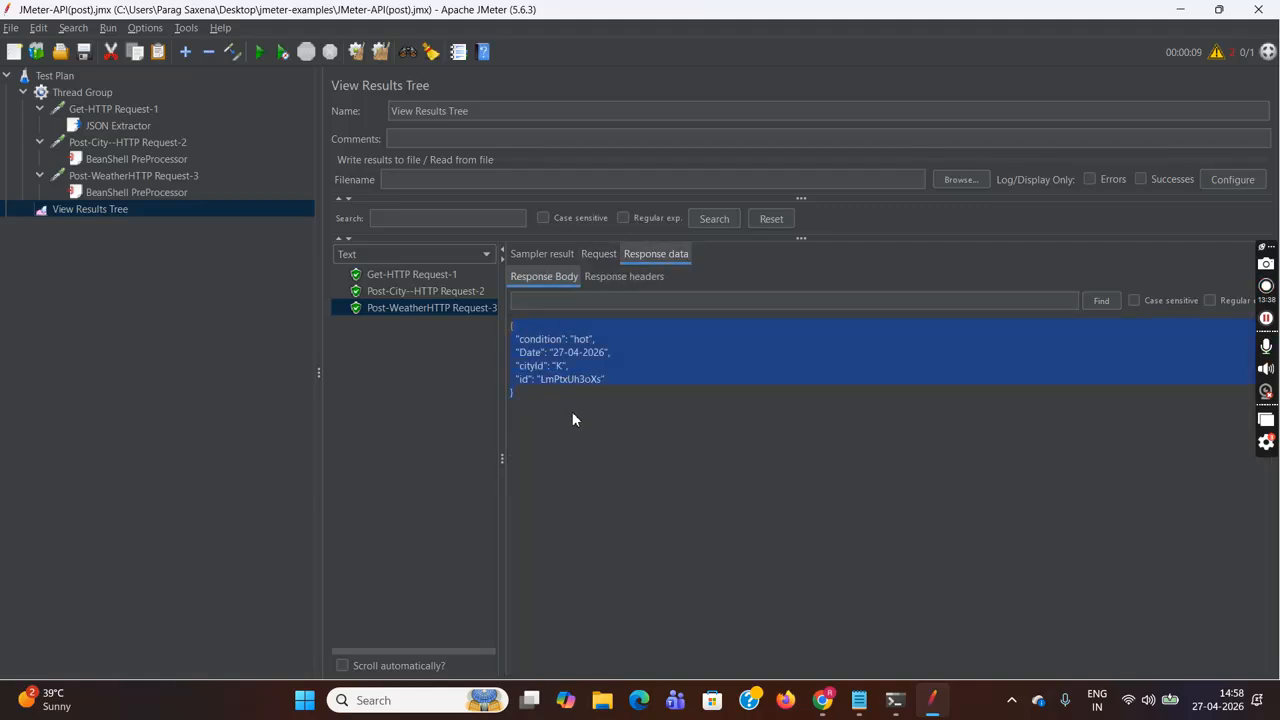
left_click(648, 481)
- Switch to Chrome, reload the localhost:3000/city page, and examine the last city record in the list
left_click(822, 700)
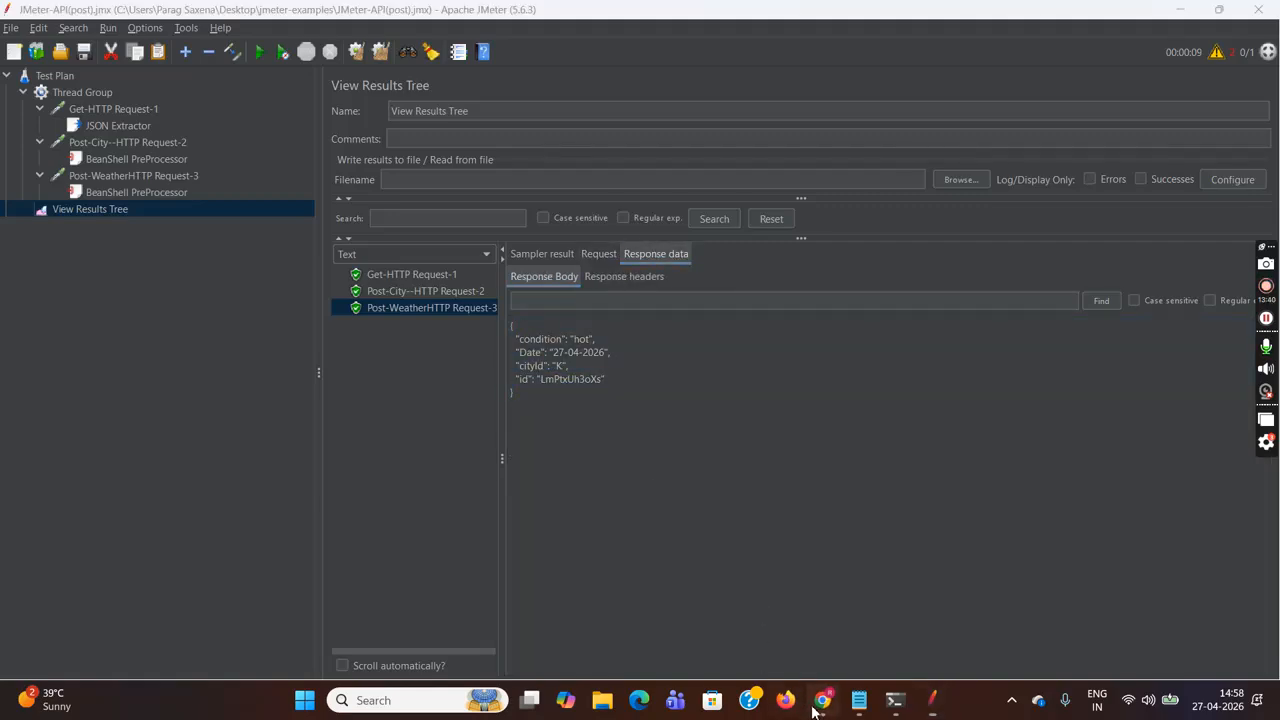
left_click(77, 17)
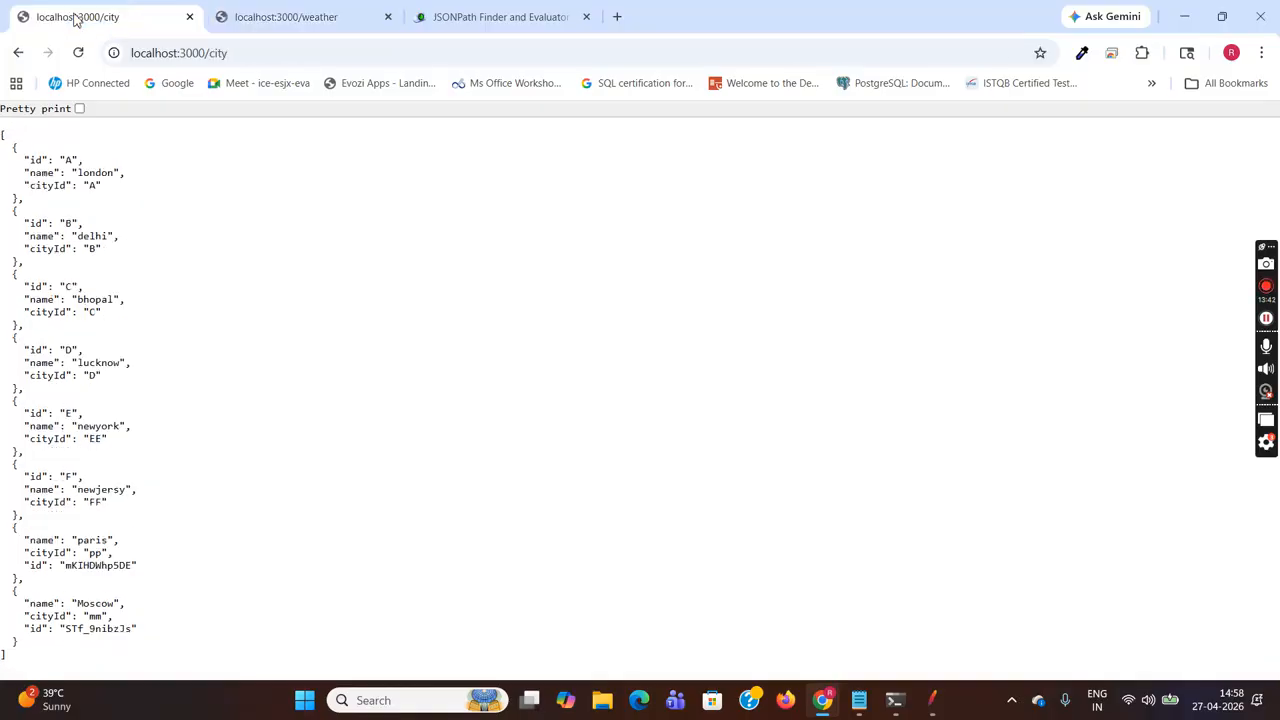
left_click(80, 55)
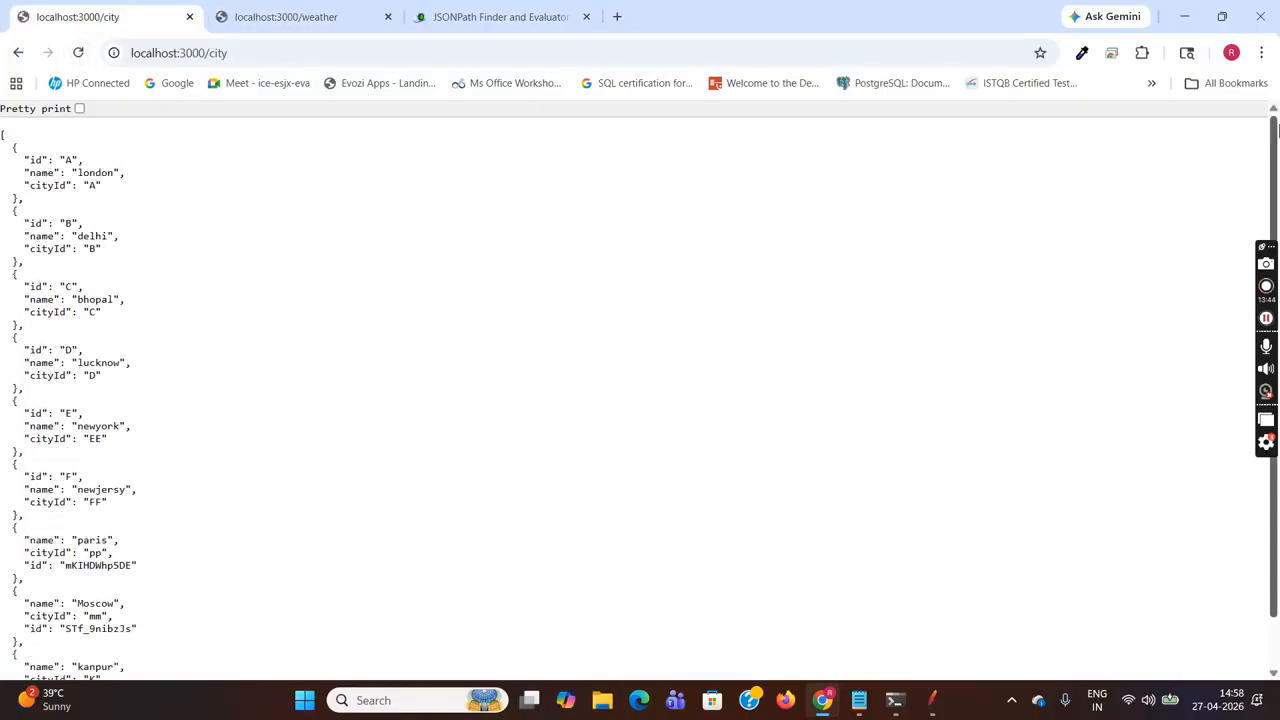
scroll(1274, 150, "down", 1)
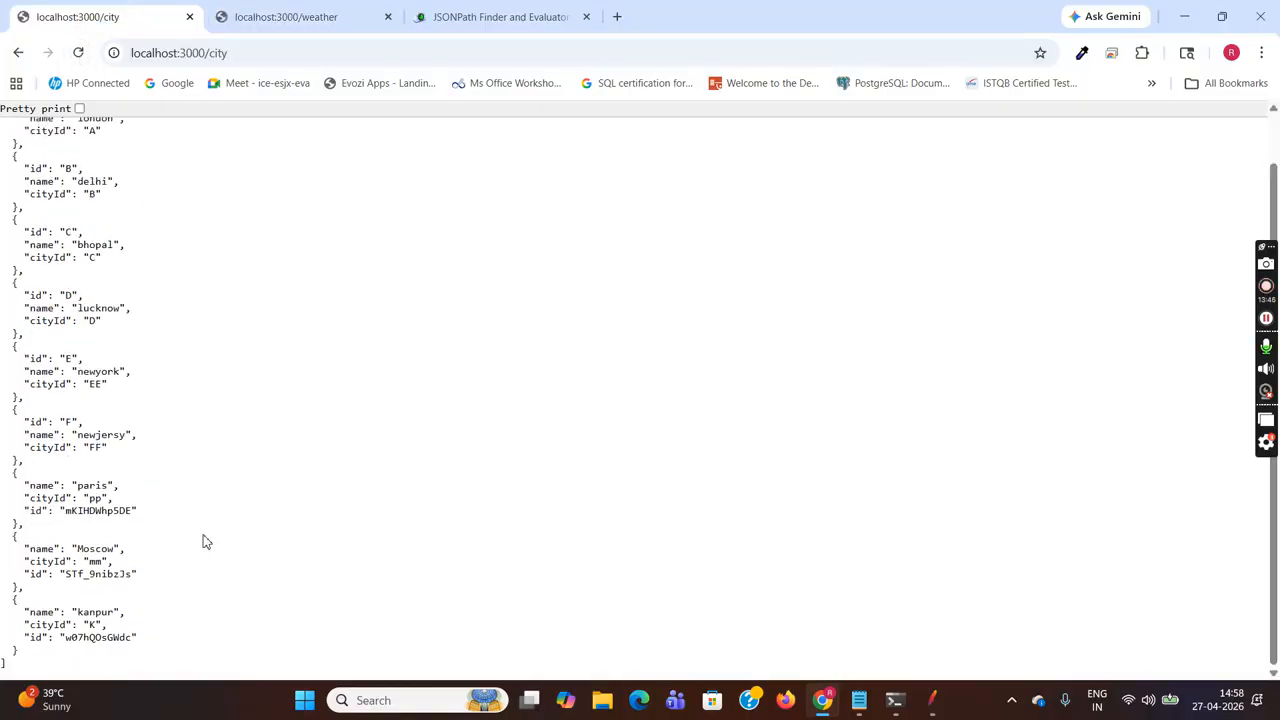
left_click_drag(12, 598, 63, 660)
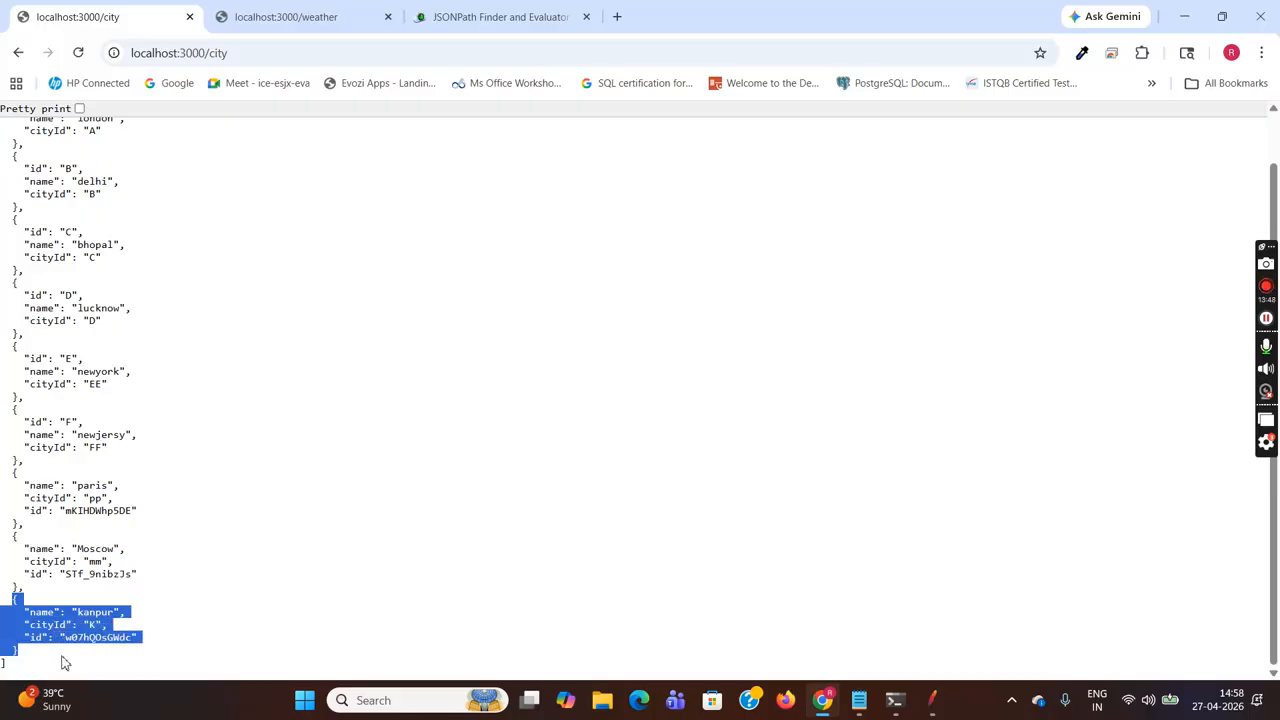
- Reload the localhost:3000/weather page and examine the last weather record in the list
left_click(242, 18)
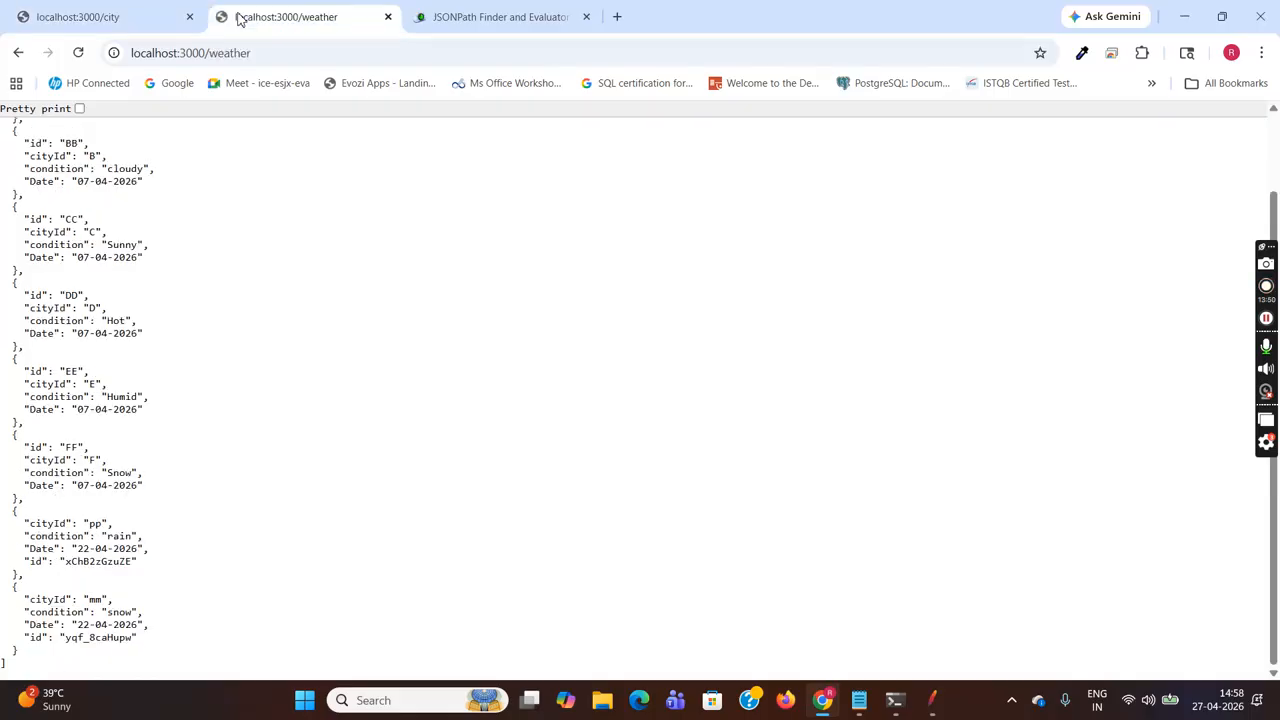
left_click(78, 55)
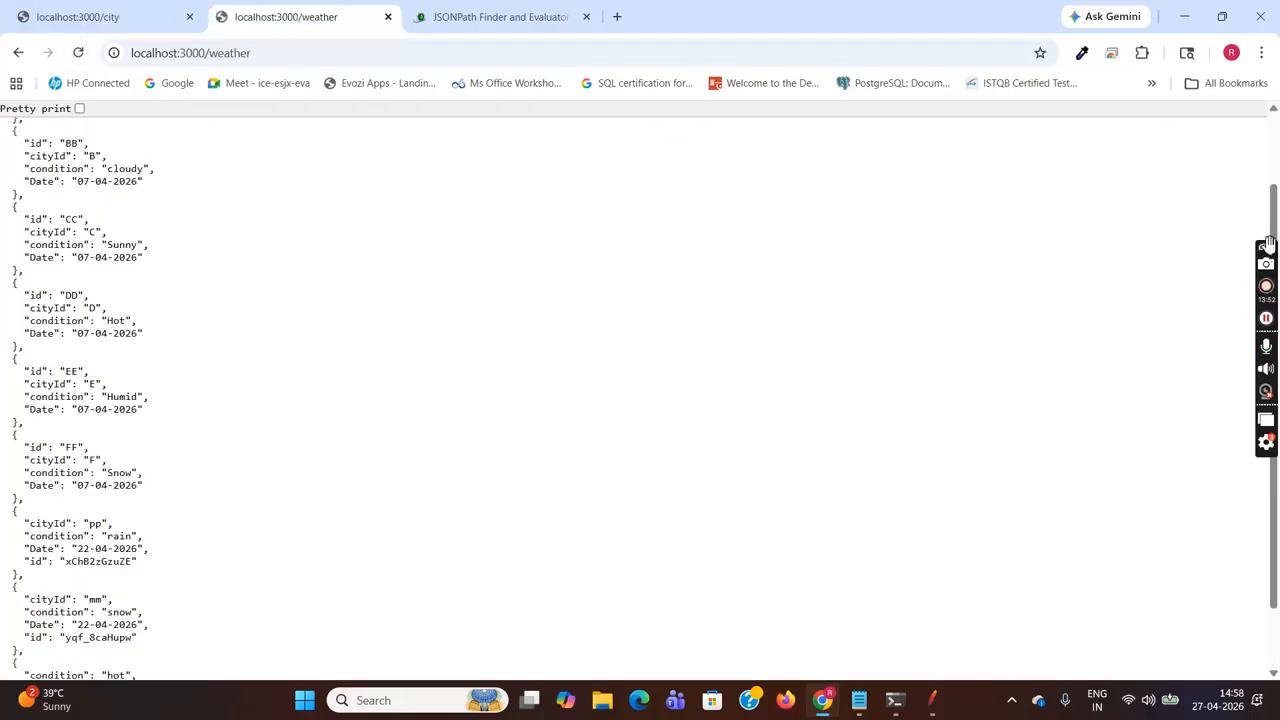
scroll(1275, 215, "down", 2)
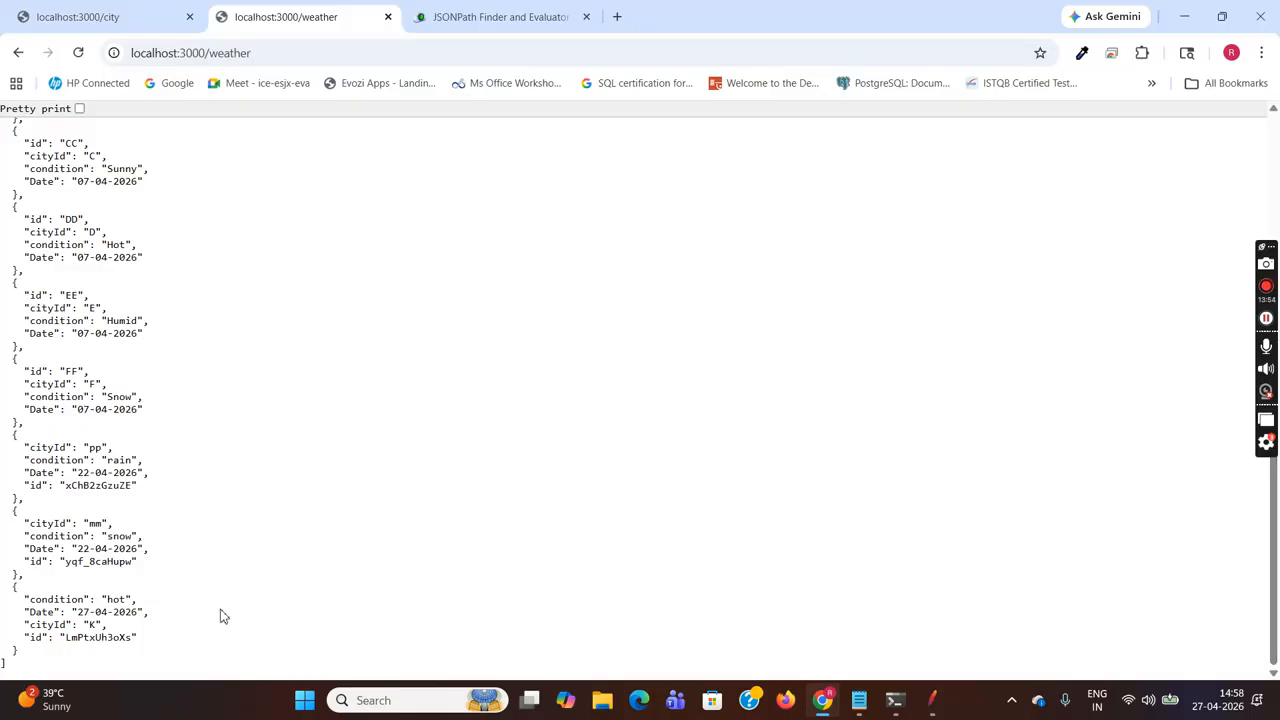
left_click_drag(12, 587, 82, 662)
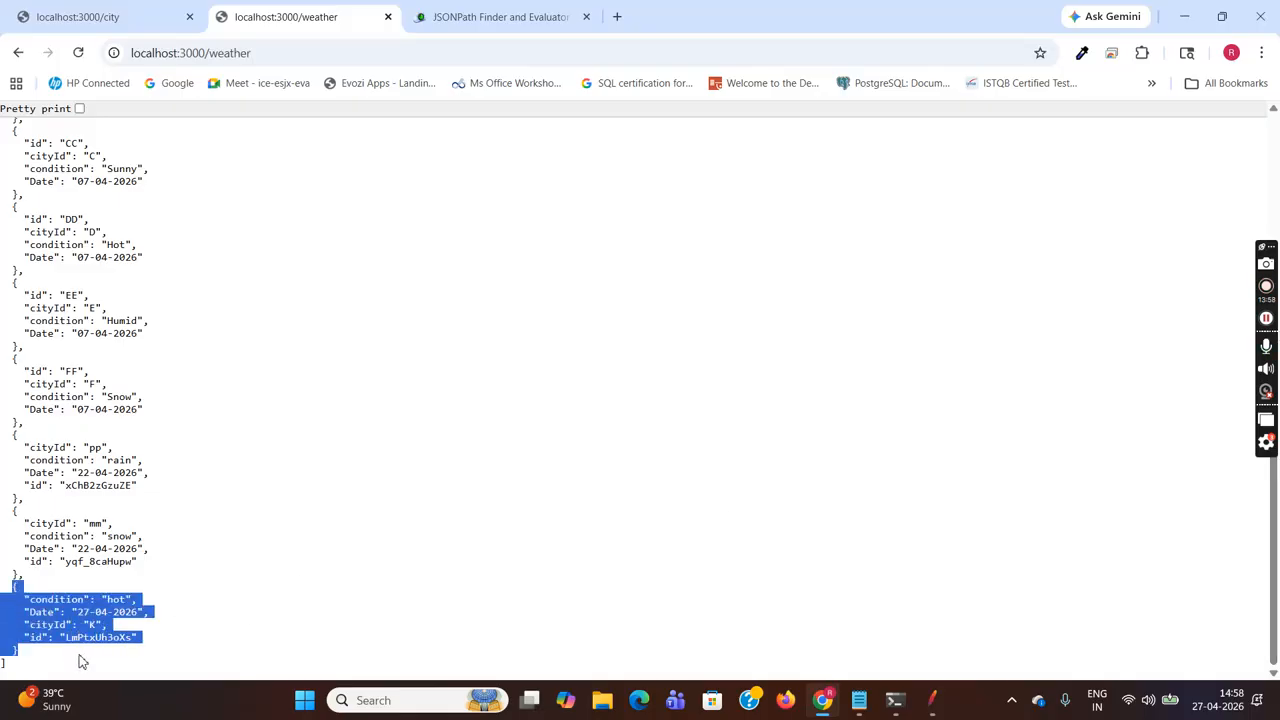
left_click(82, 662)
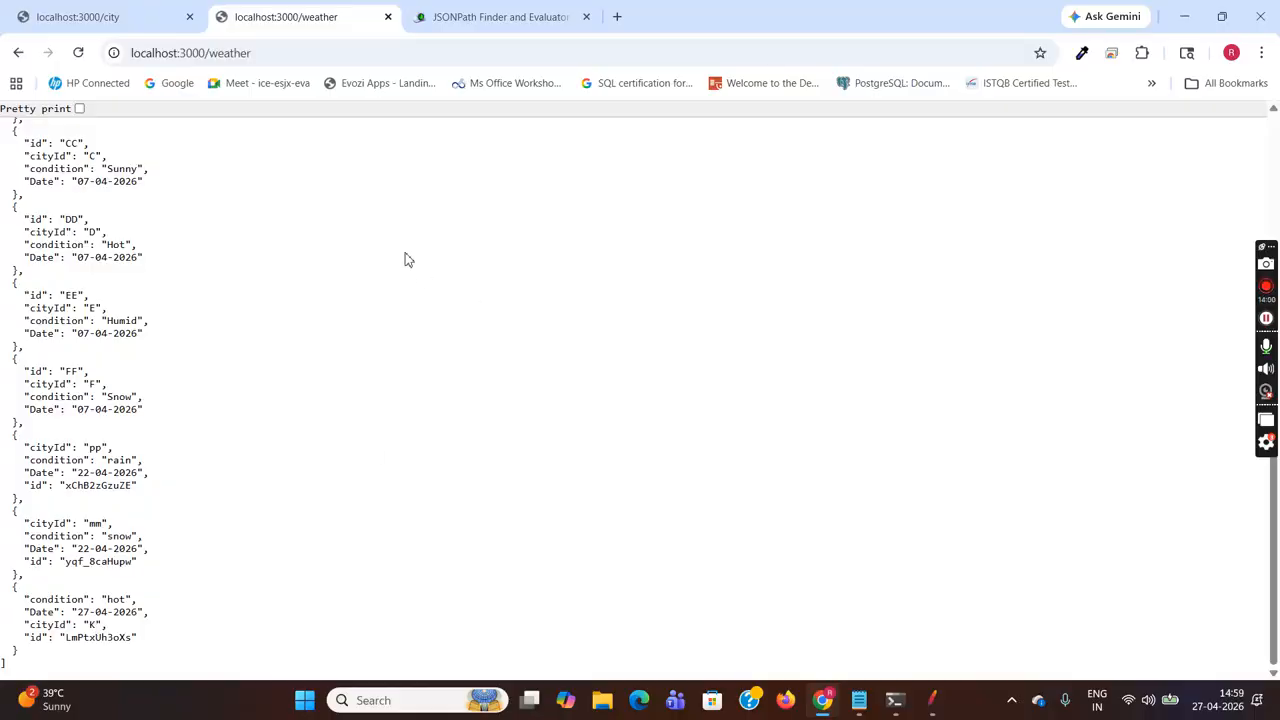
- Return to JMeter, clear the previous results from View Results Tree, and rerun the whole test plan
mouse_move(932, 700)
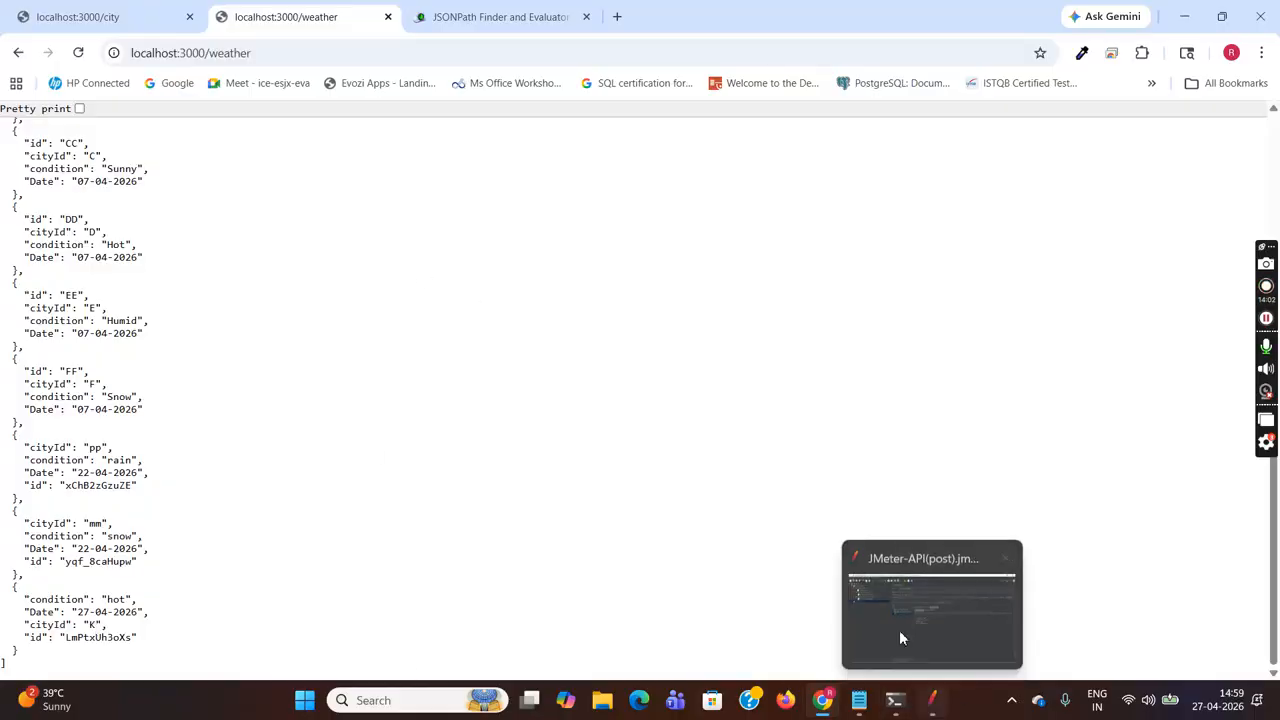
left_click(881, 568)
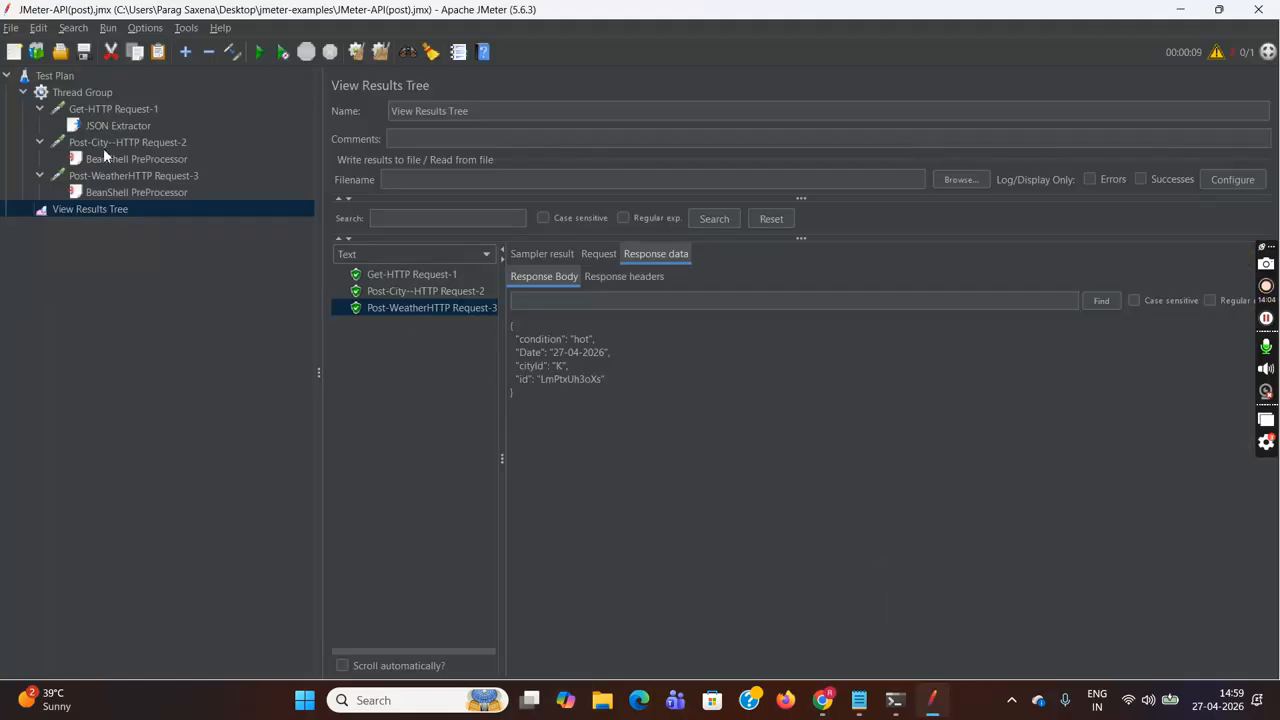
left_click(93, 211)
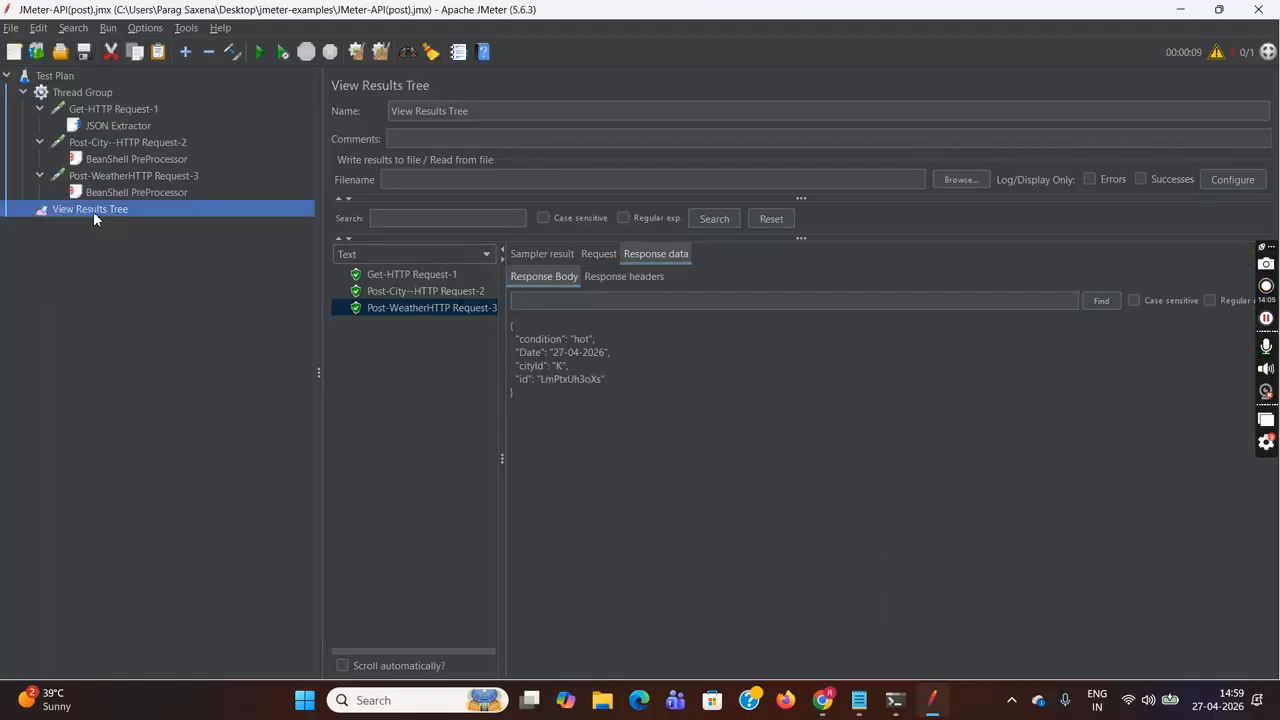
left_click(357, 55)
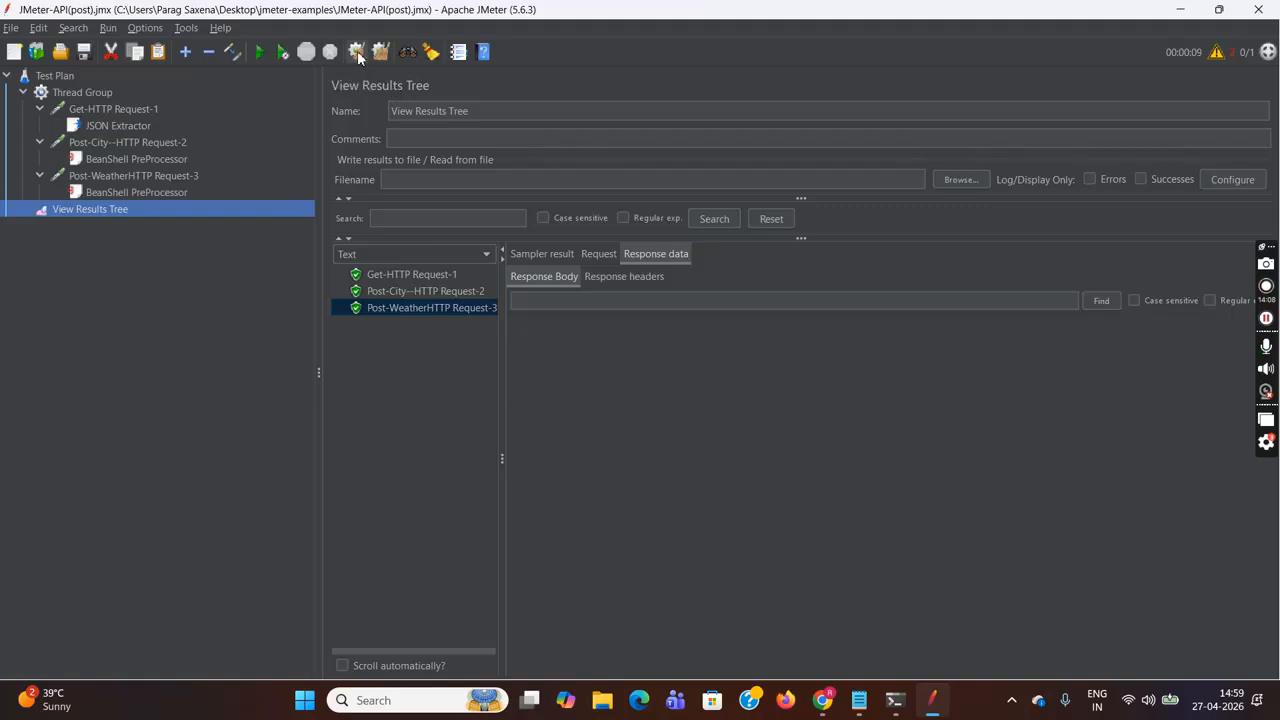
left_click(57, 79)
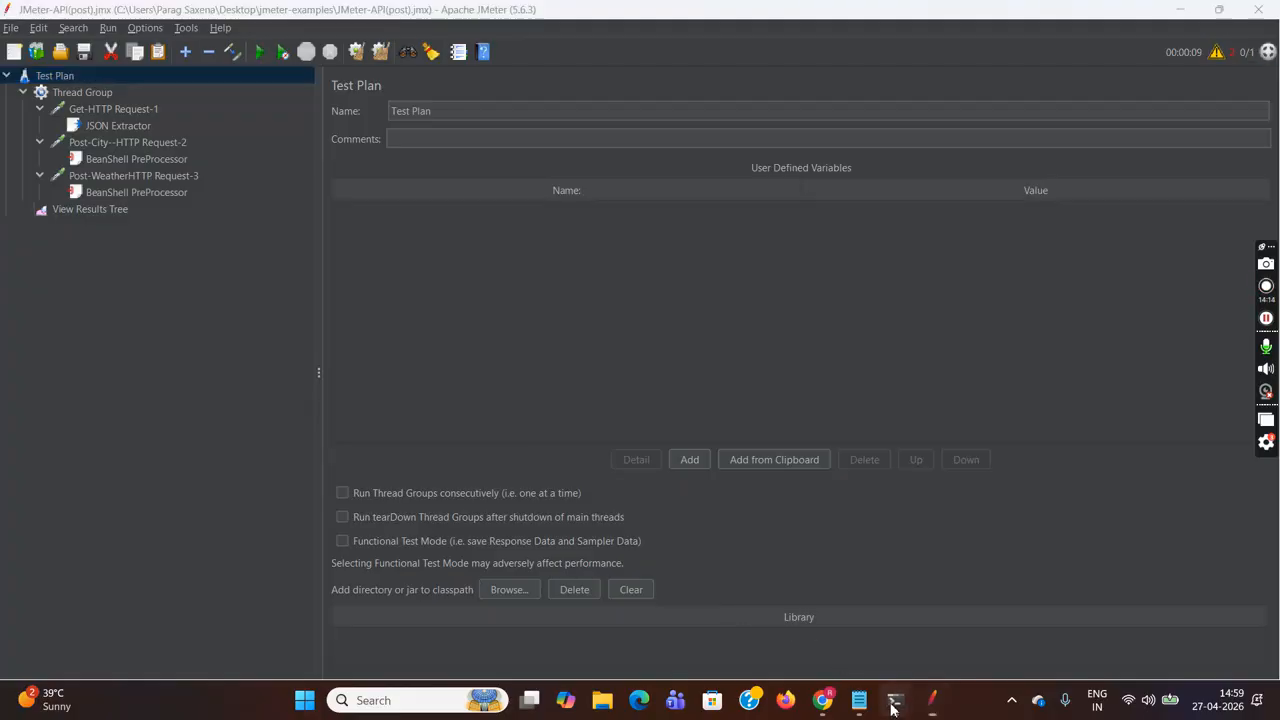
- Examine the latest city name, if-block message and post city status code in the console output, and return to JMeter
mouse_move(894, 700)
left_click(830, 616)
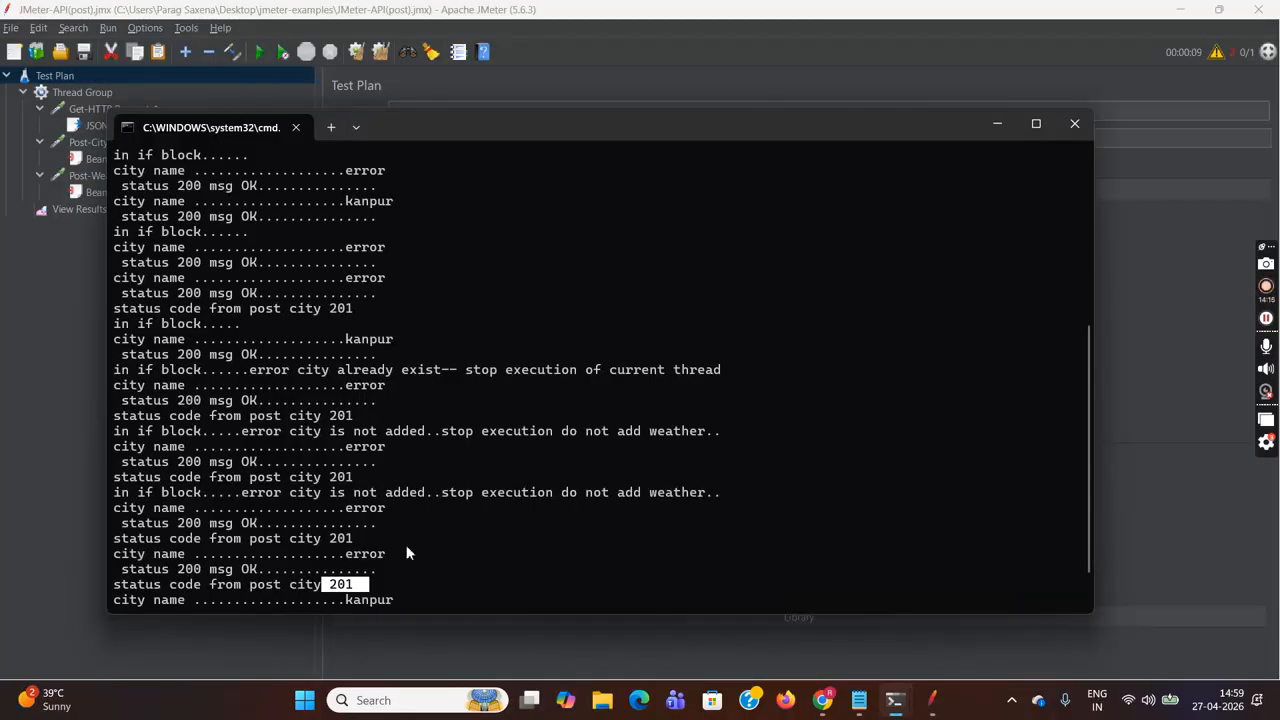
left_click(460, 573)
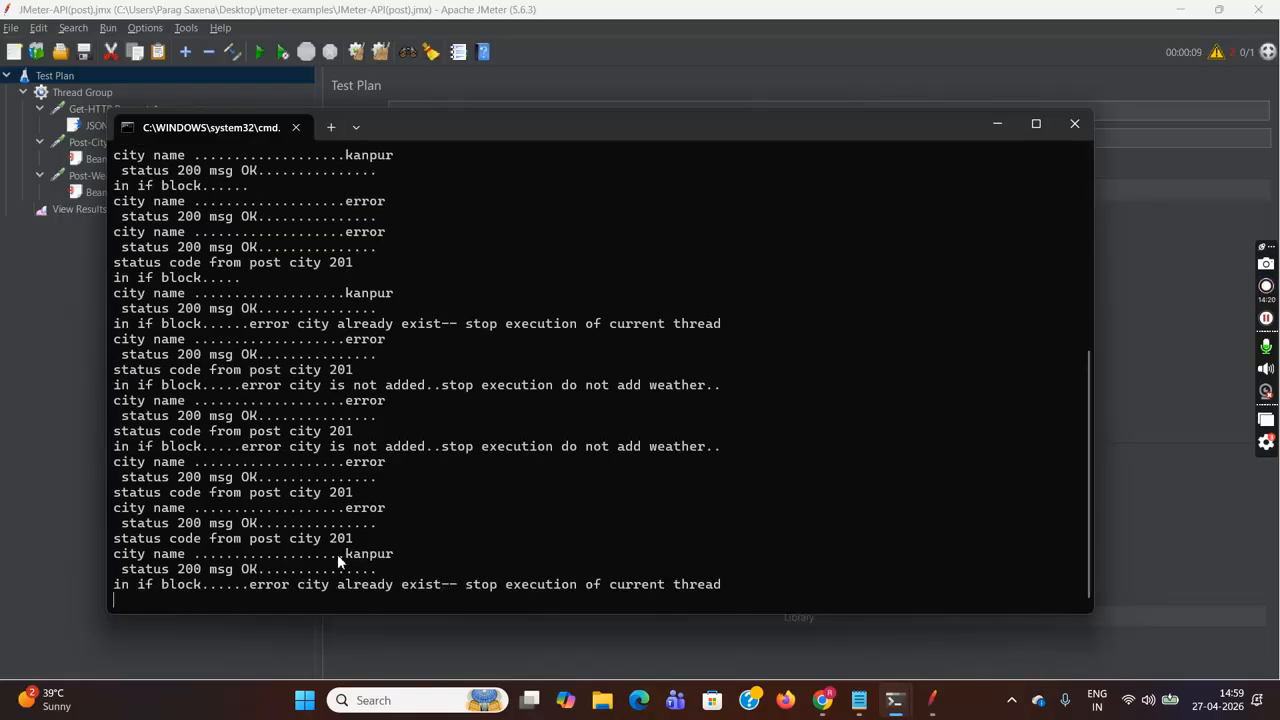
left_click_drag(340, 553, 407, 562)
left_click(408, 564)
left_click_drag(165, 587, 450, 586)
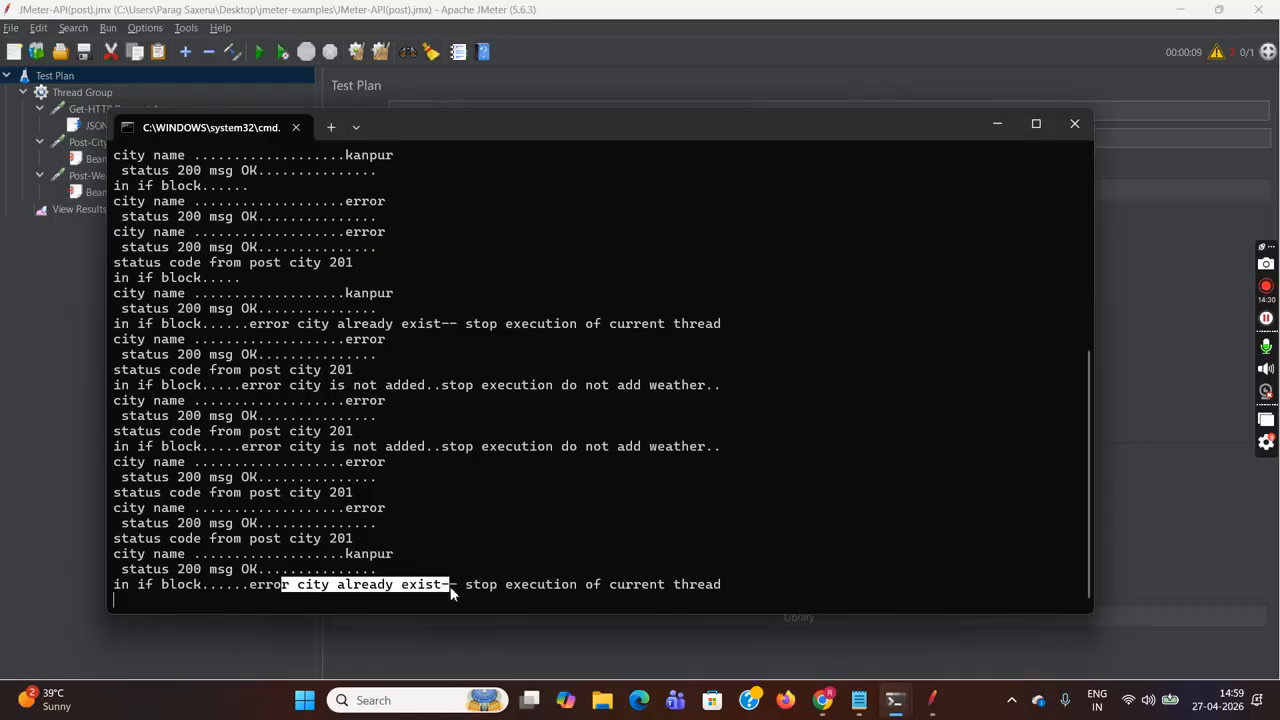
left_click_drag(550, 588, 722, 594)
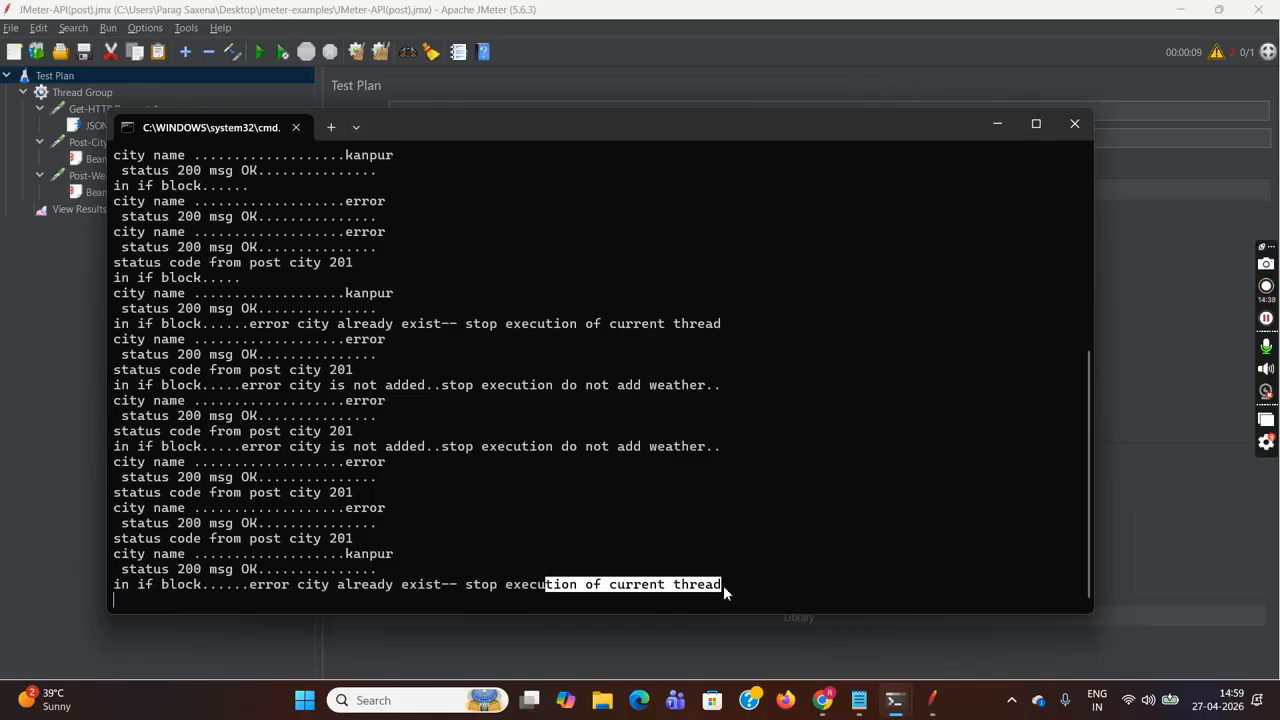
left_click_drag(329, 539, 362, 540)
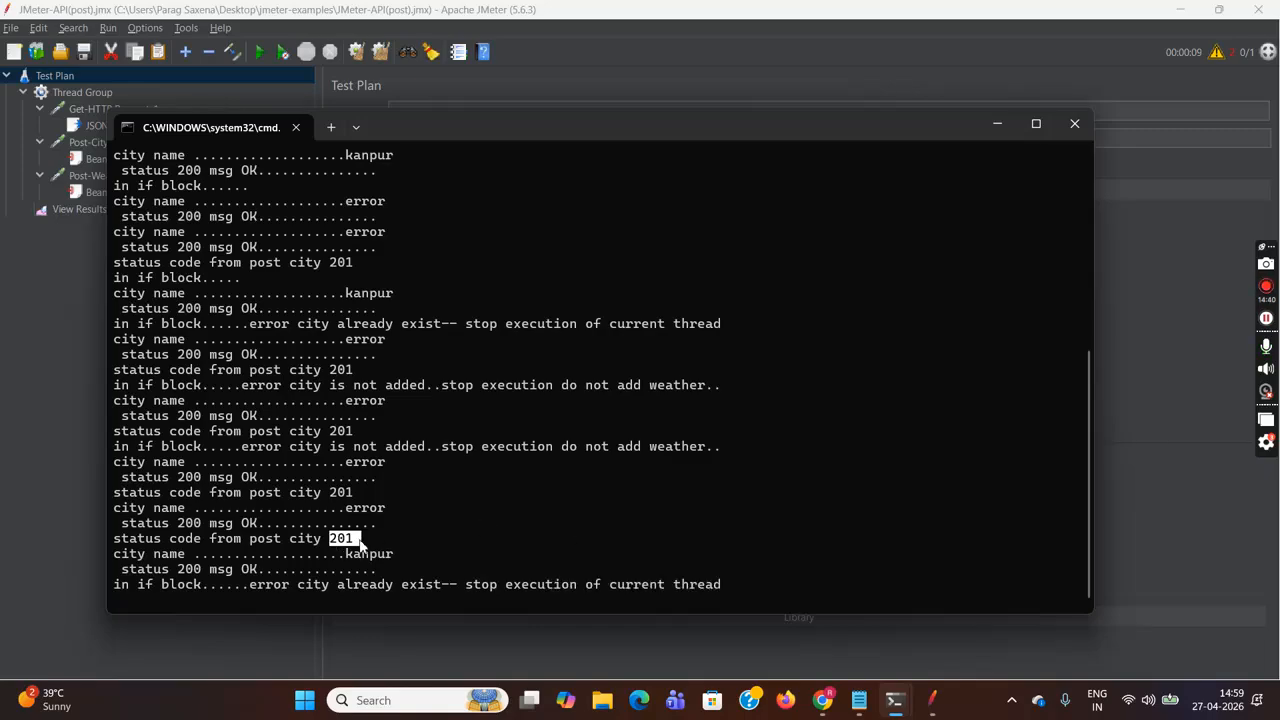
left_click(996, 124)
- Inspect the Get-HTTP Request-1 response body in View Results Tree, and review the Post-City and Post-Weather request definitions
left_click(90, 209)
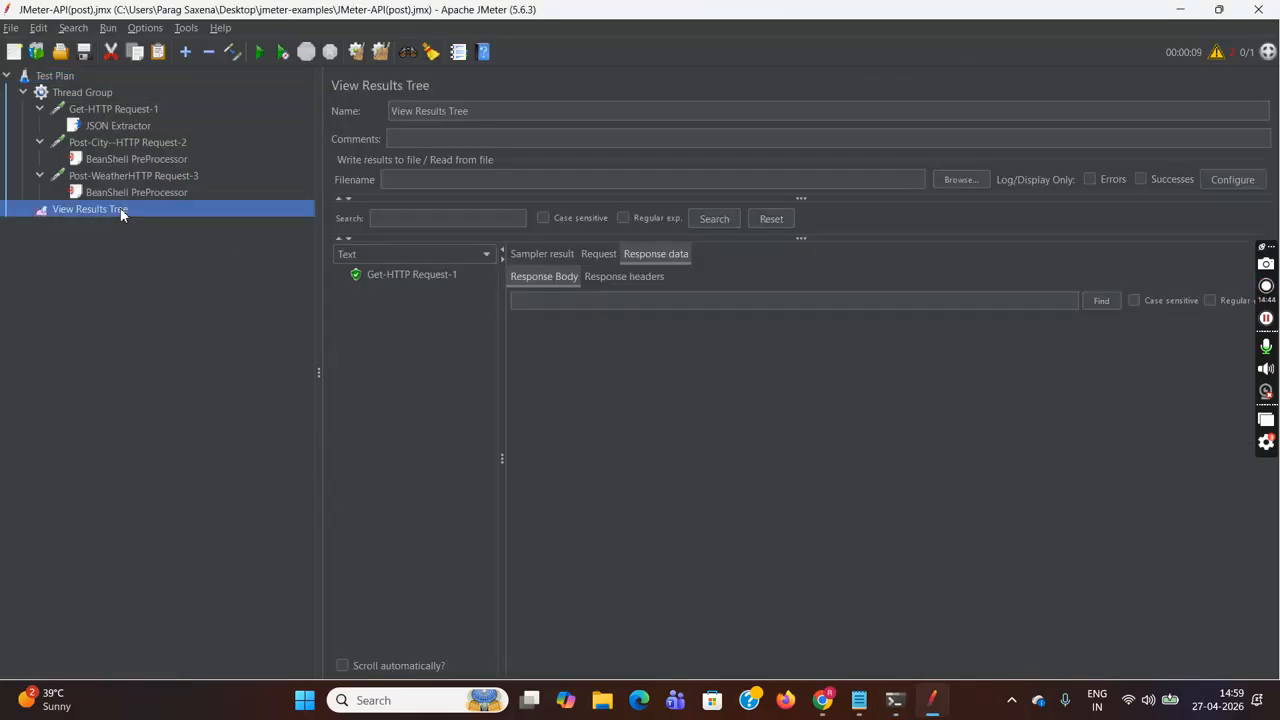
left_click(411, 274)
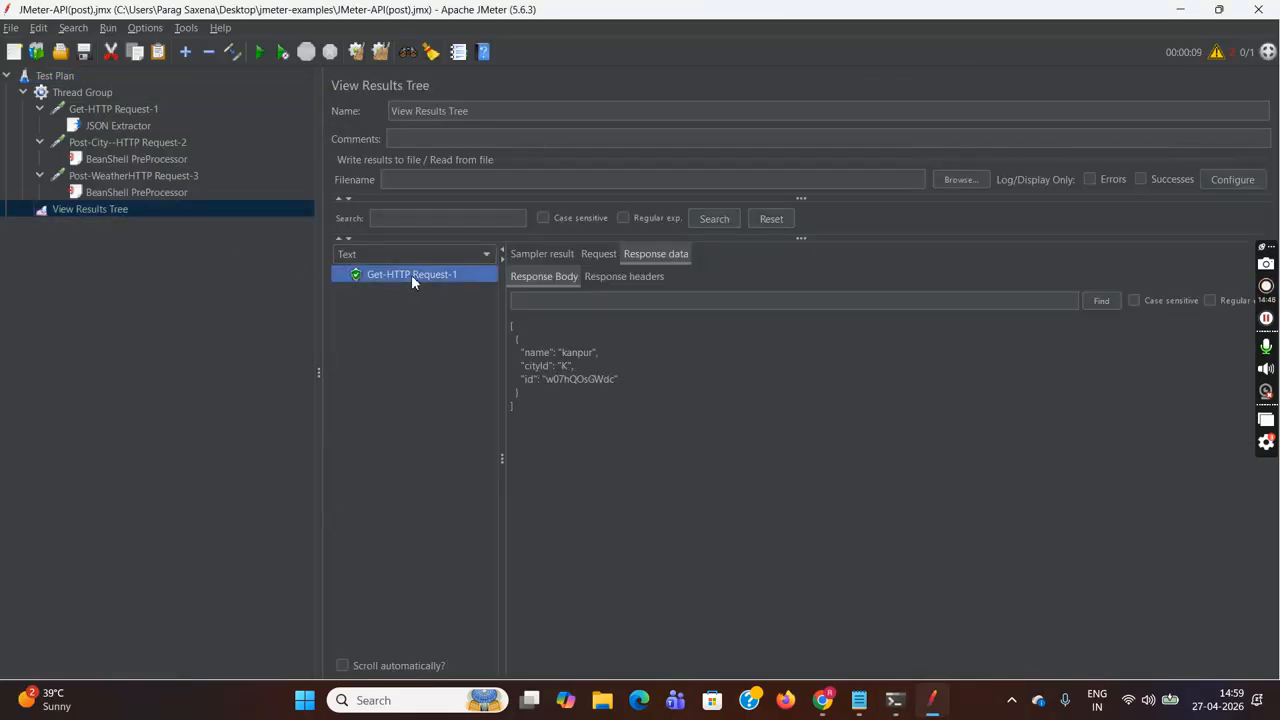
left_click(97, 143)
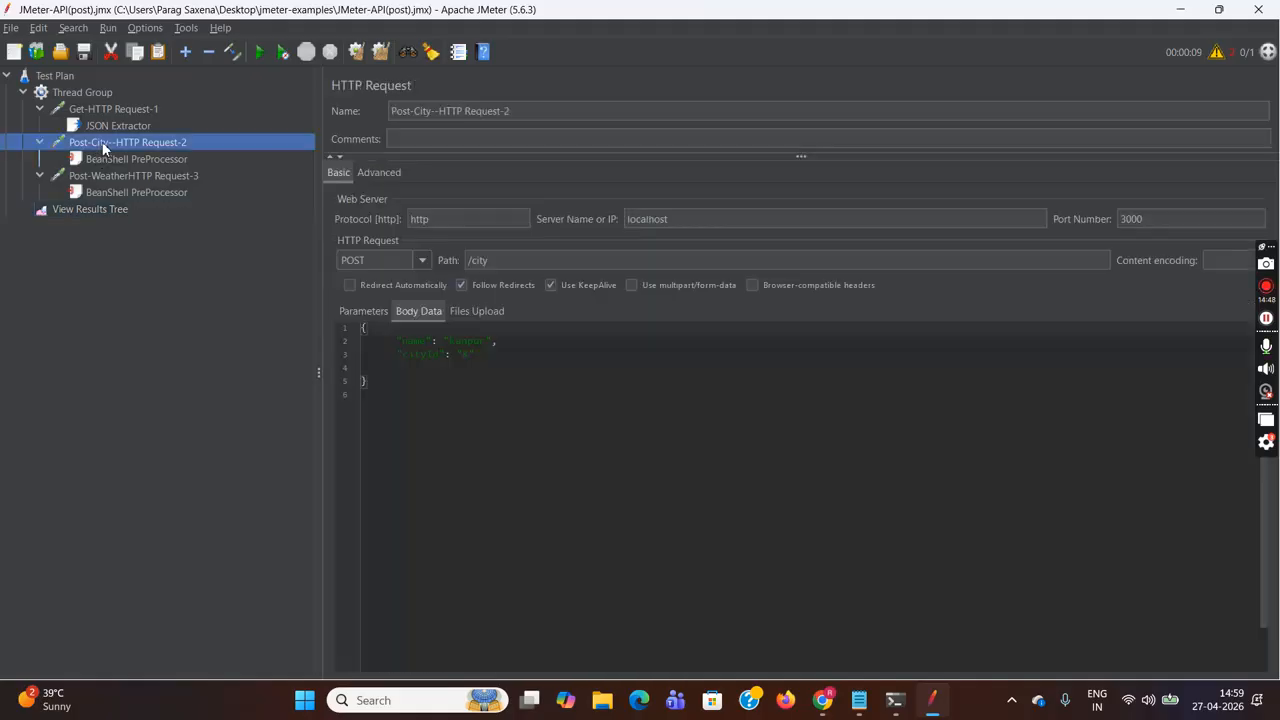
left_click(116, 177)
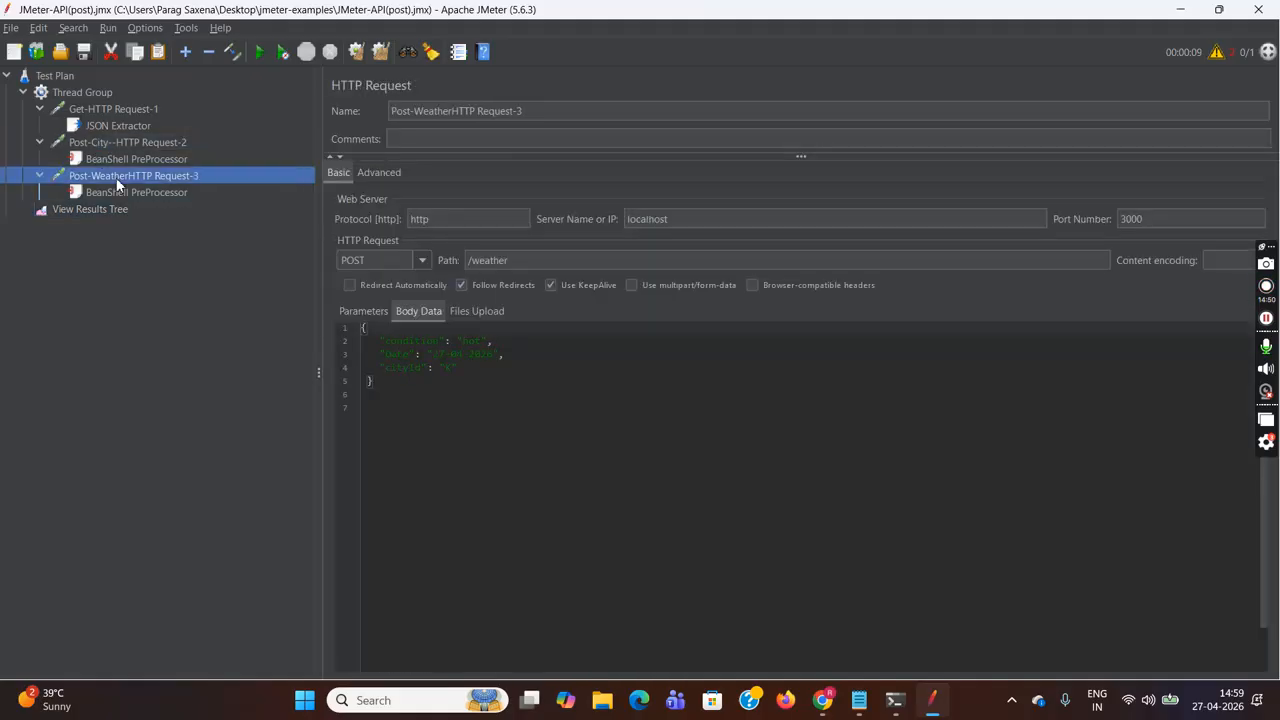